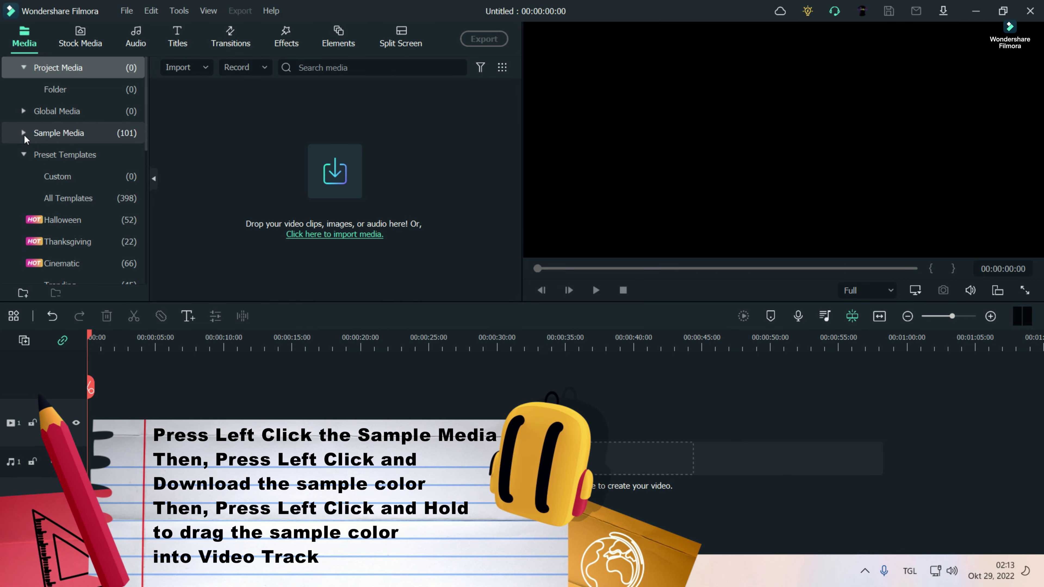
# Add the Black sample color to the start of the first video track.
pyautogui.click(24, 133)
pyautogui.click(291, 125)
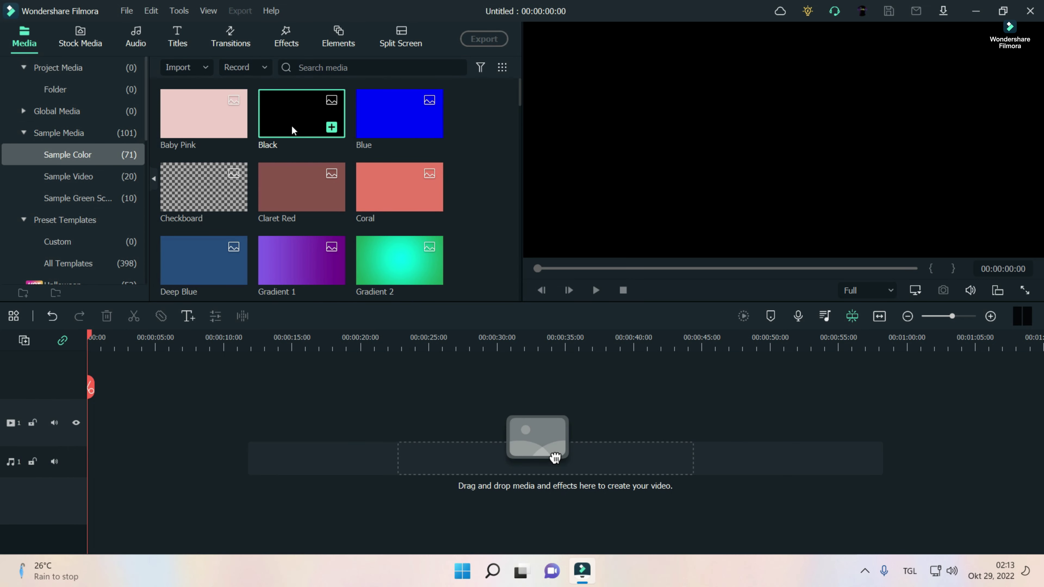
pyautogui.moveTo(291, 125); pyautogui.dragTo(100, 424)
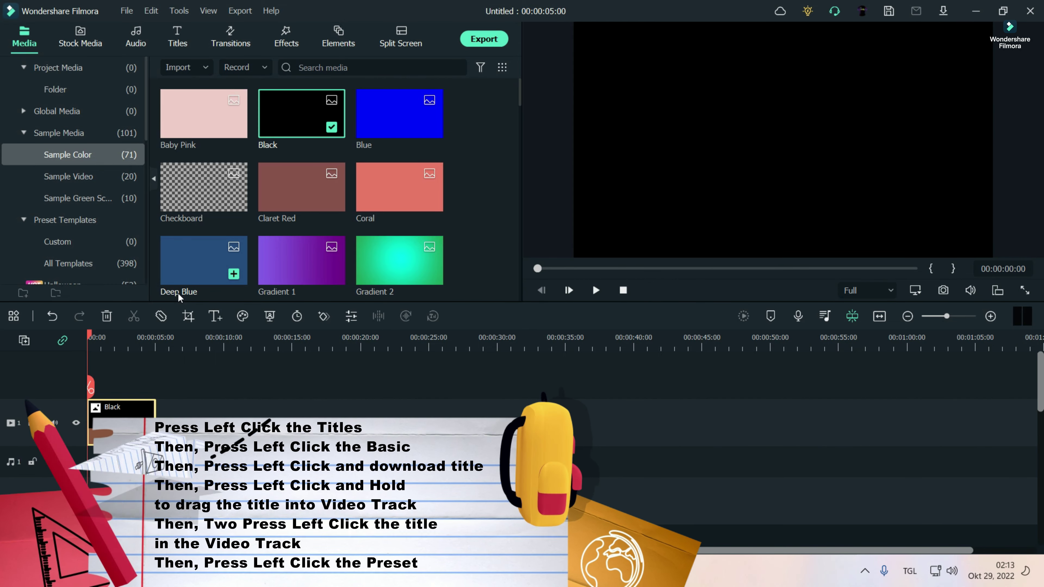
# Add the Basic title Title 33 to a second video track, directly above the Black clip.
pyautogui.click(183, 49)
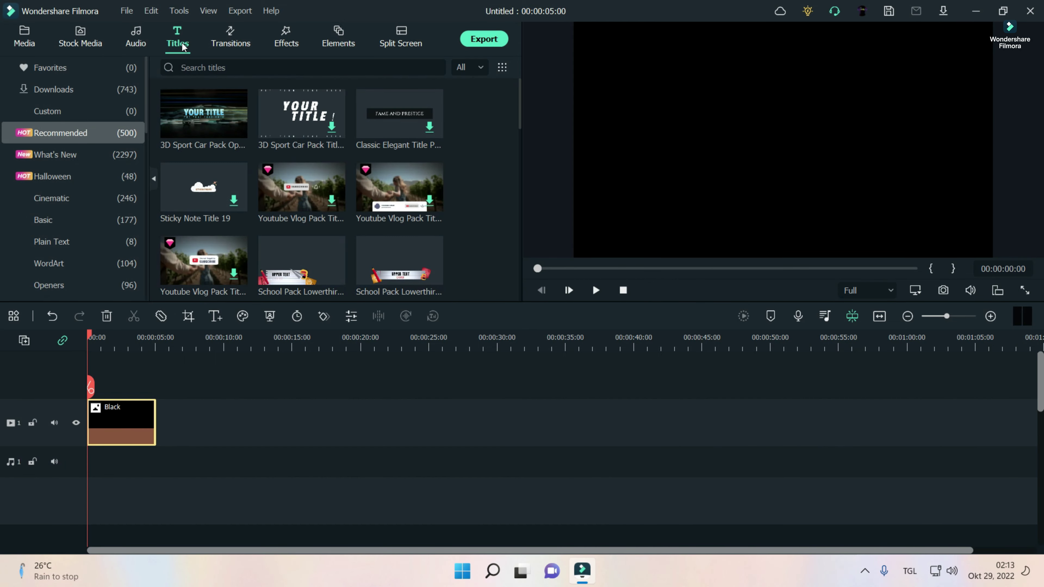
pyautogui.click(109, 221)
pyautogui.moveTo(331, 128)
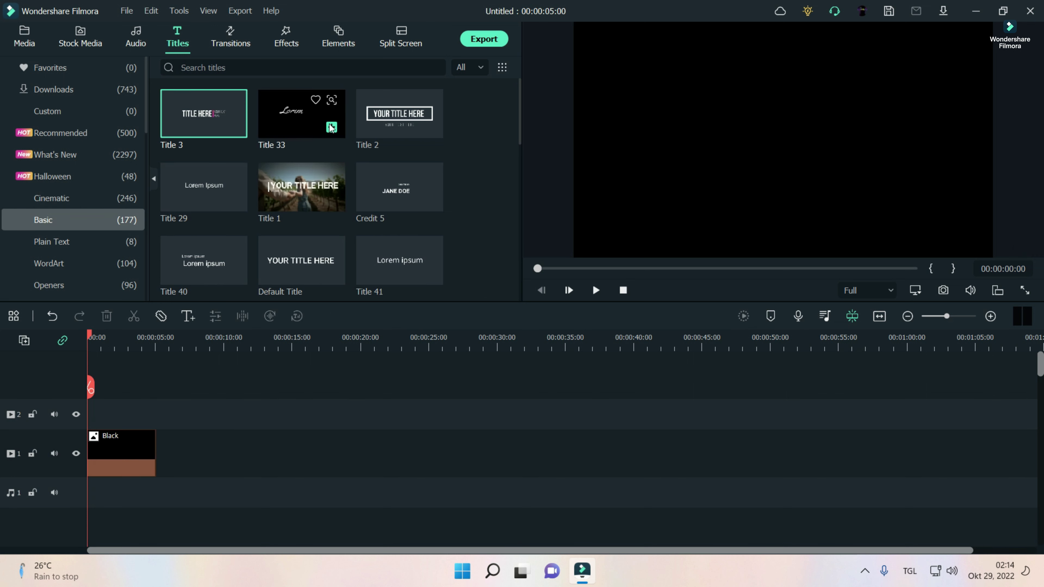
pyautogui.moveTo(299, 117); pyautogui.dragTo(119, 413)
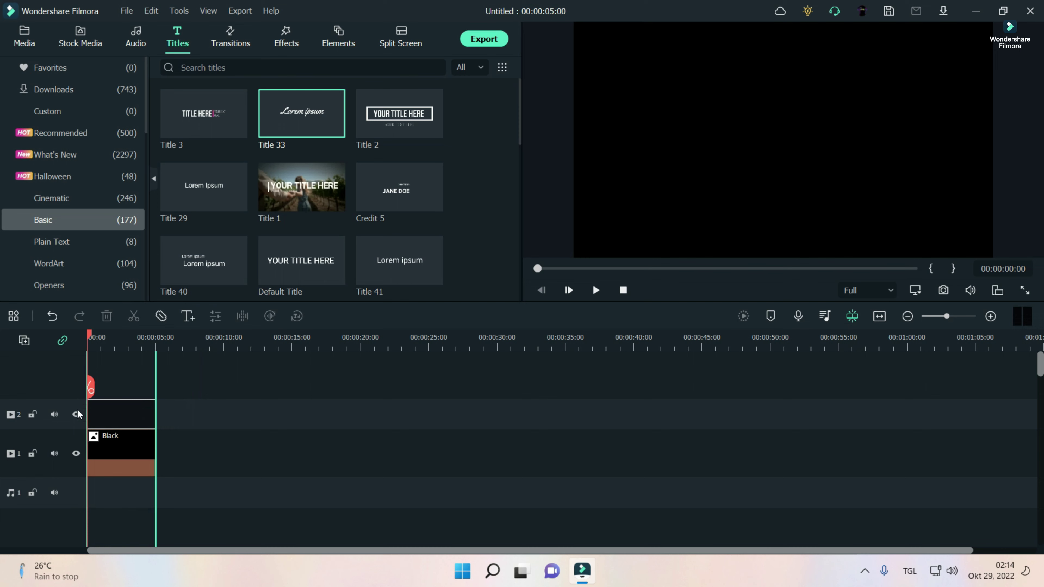
# Set the title's font to Arial Black Normal and its text to "How to fix Wondershare Filmora export Youtube Log in.".
pyautogui.doubleClick(113, 414)
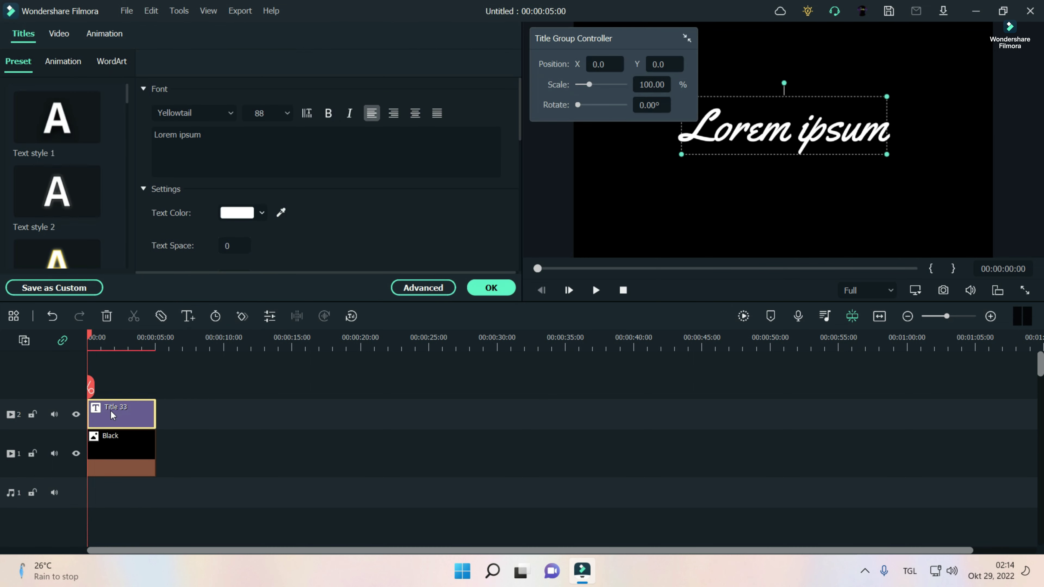
pyautogui.click(218, 113)
pyautogui.write('Arial Bl')
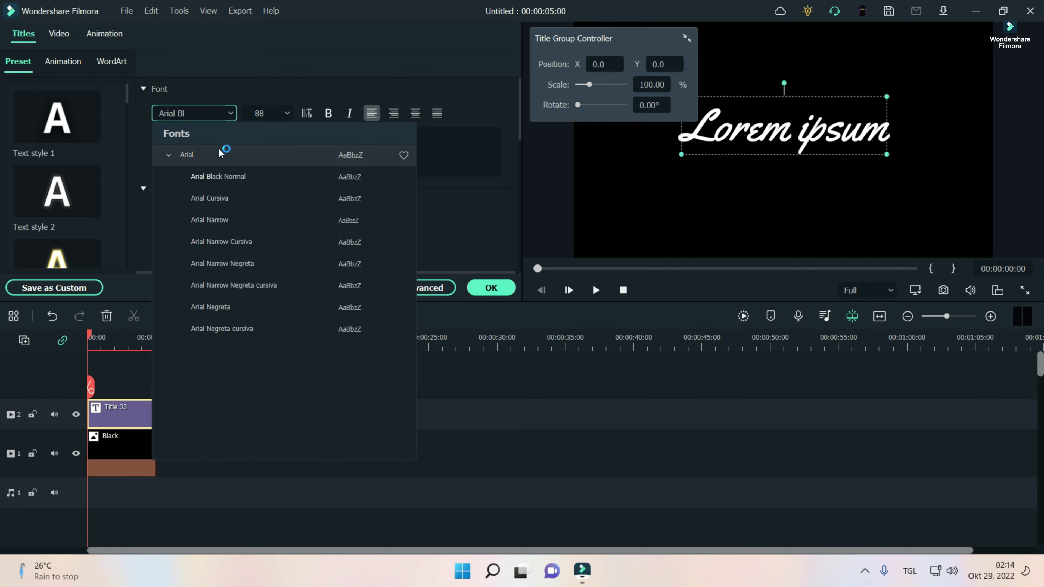
pyautogui.click(219, 176)
pyautogui.click(222, 139)
pyautogui.hotkey('ctrl', 'a')
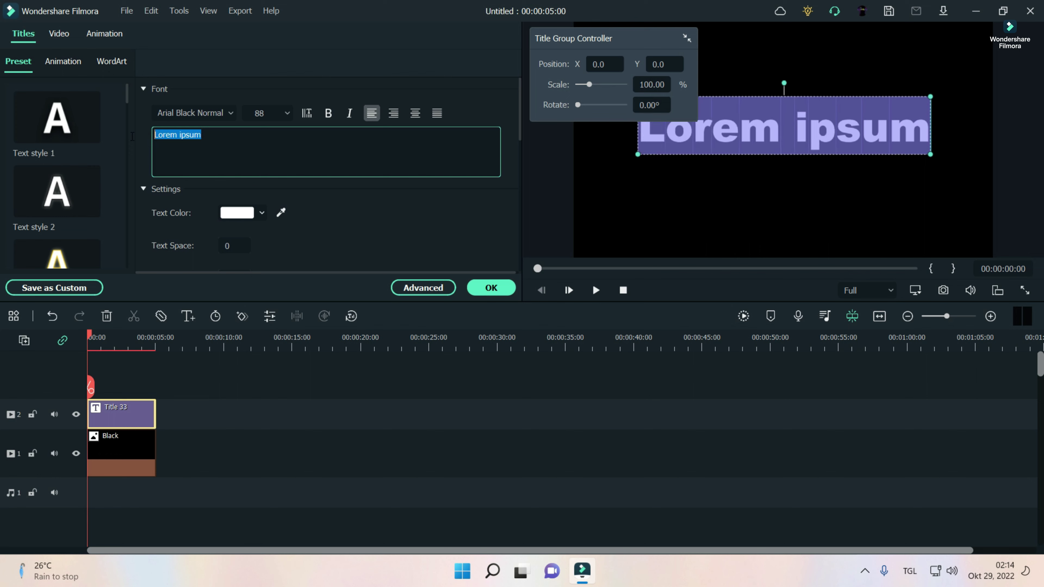
pyautogui.write('How to fix Wondershare Filmora export Youtube Log in.')
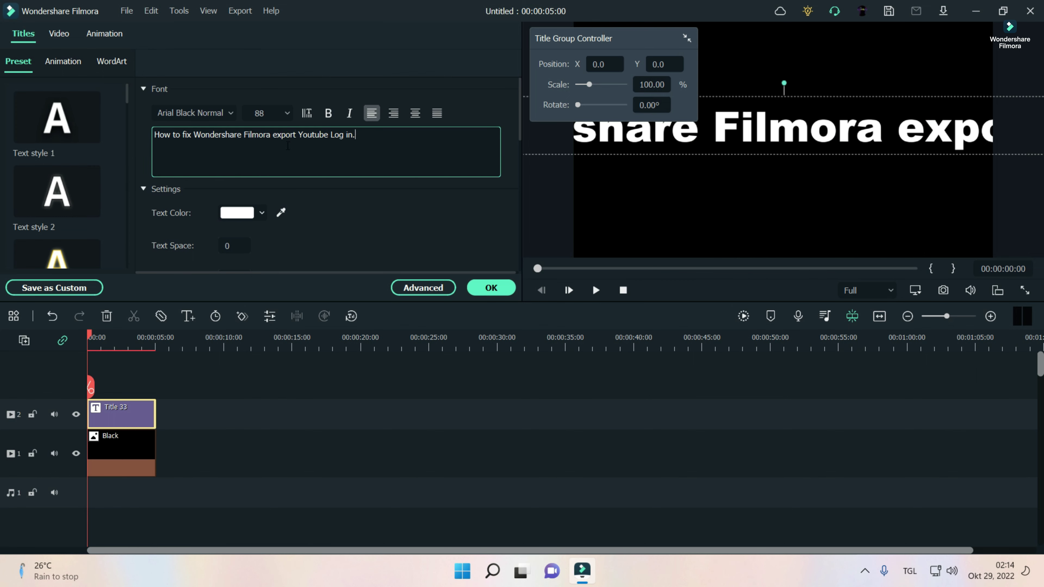
pyautogui.click(484, 288)
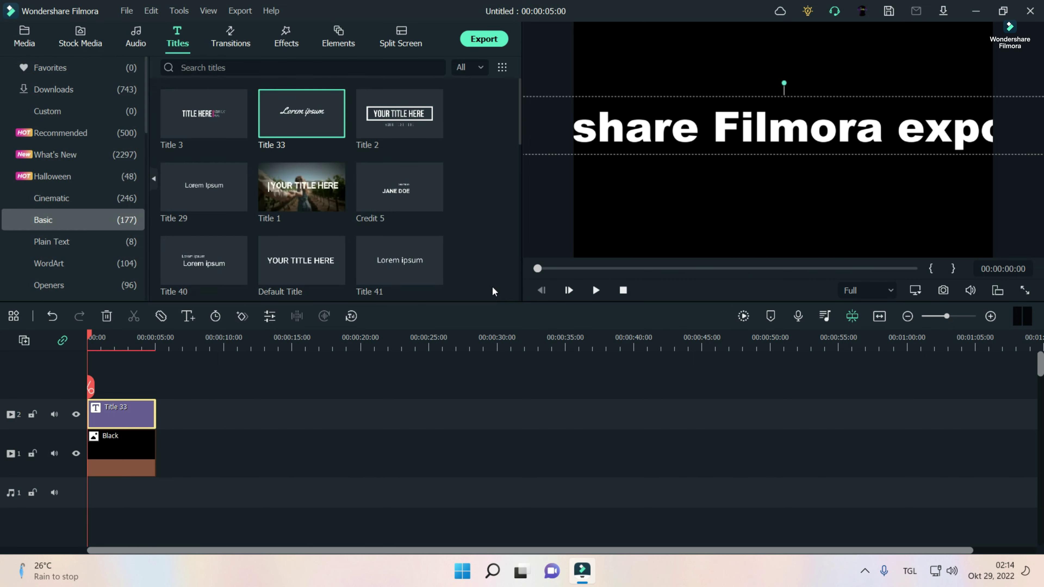
# Shrink the title text to fit within the preview frame and center it.
pyautogui.moveTo(871, 97); pyautogui.dragTo(344, 116)
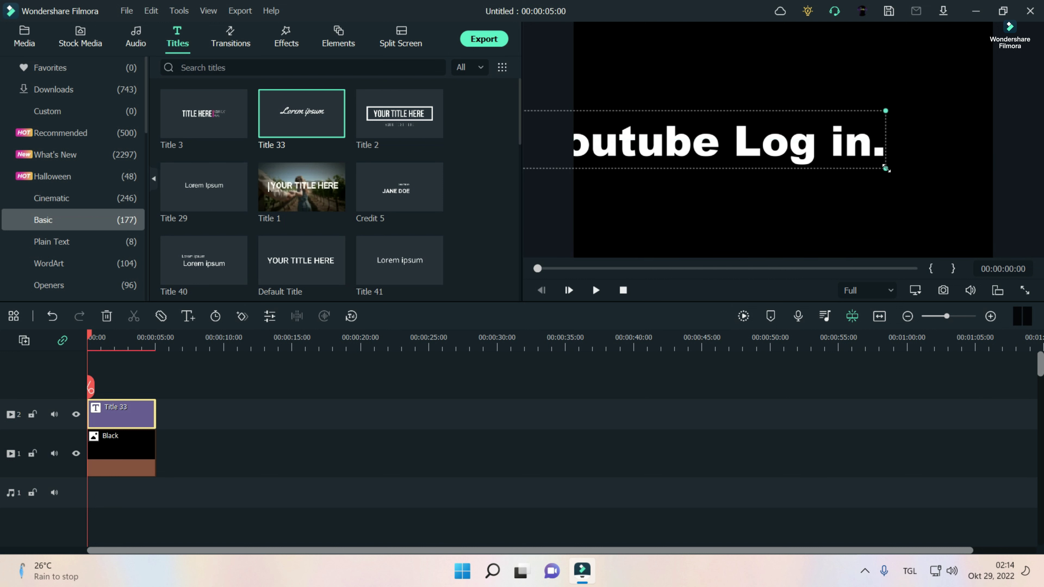
pyautogui.moveTo(885, 169); pyautogui.dragTo(653, 136)
pyautogui.moveTo(575, 131); pyautogui.dragTo(894, 131)
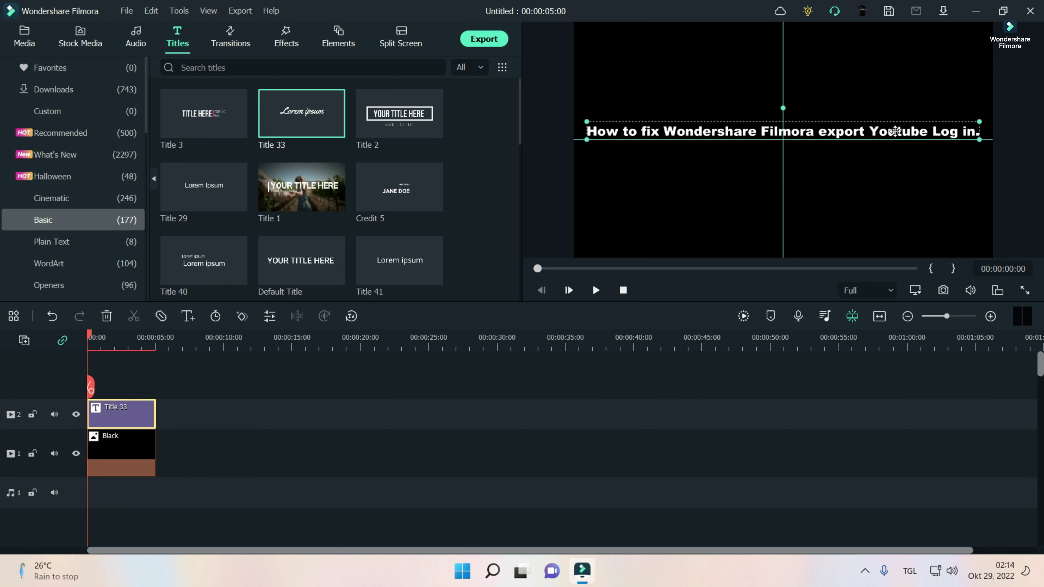
# Extend the title text to "How to fix Wondershare Filmora export Youtube Log in and Vimeo Log in.".
pyautogui.doubleClick(141, 412)
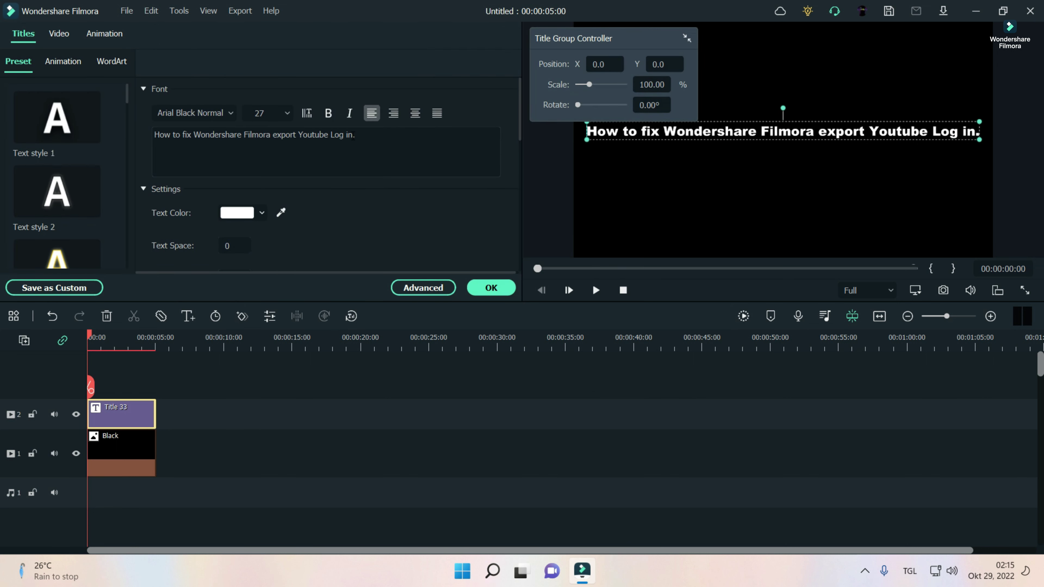
pyautogui.click(353, 136)
pyautogui.press('BackSpace')
pyautogui.write('and Vi')
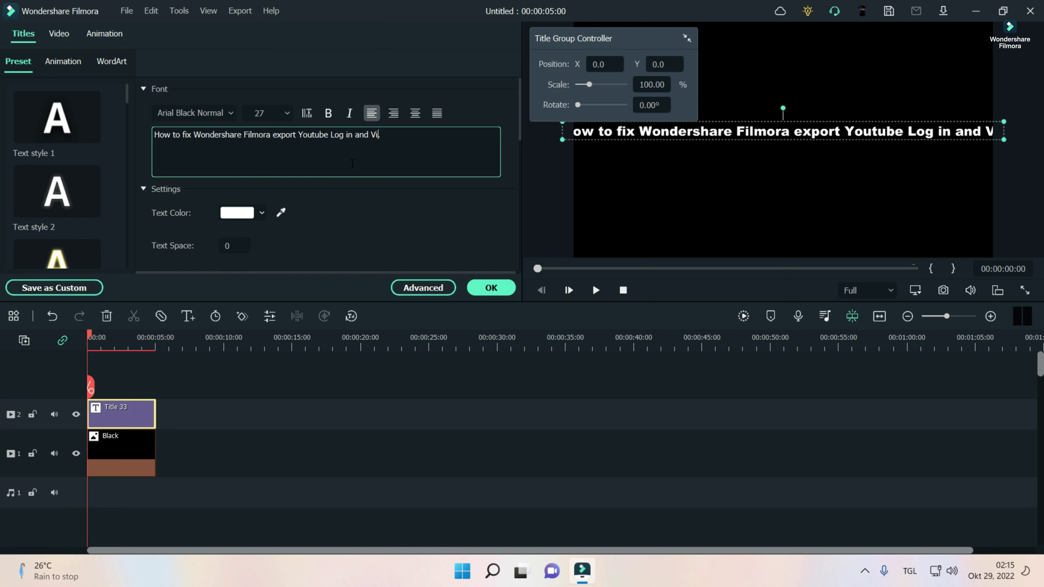
pyautogui.write('me')
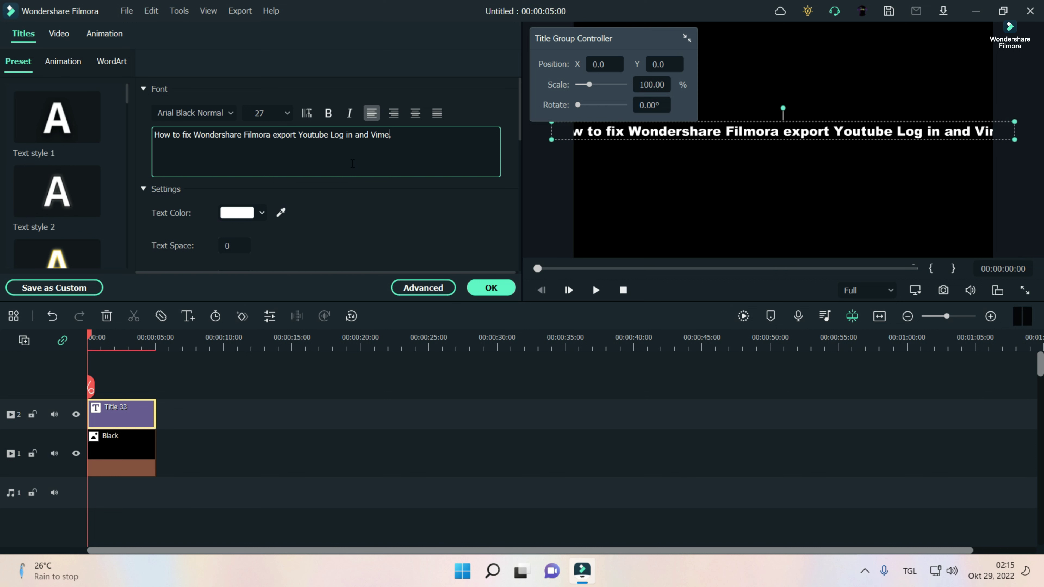
pyautogui.write('o Log in.')
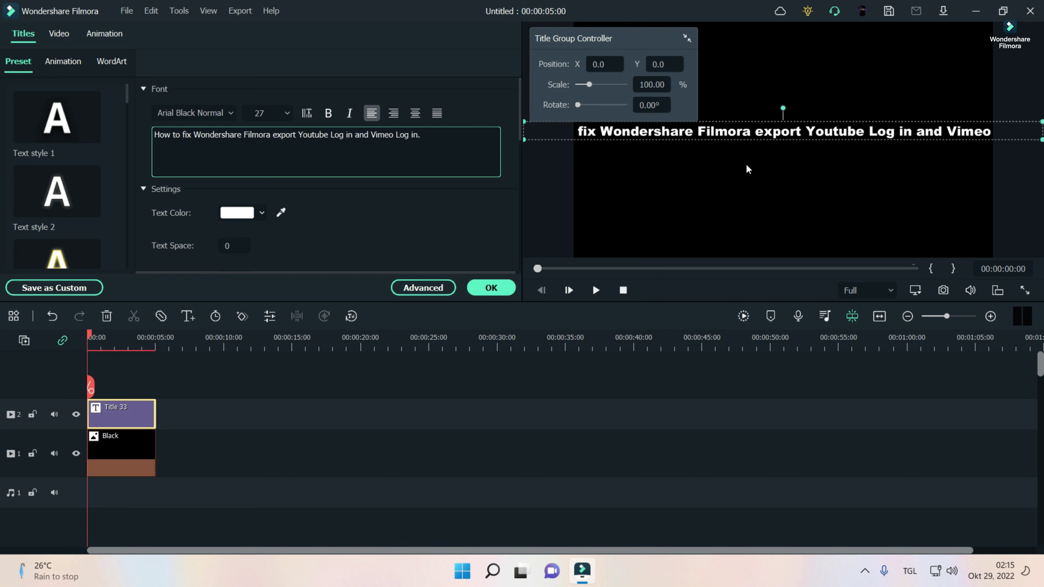
pyautogui.click(490, 288)
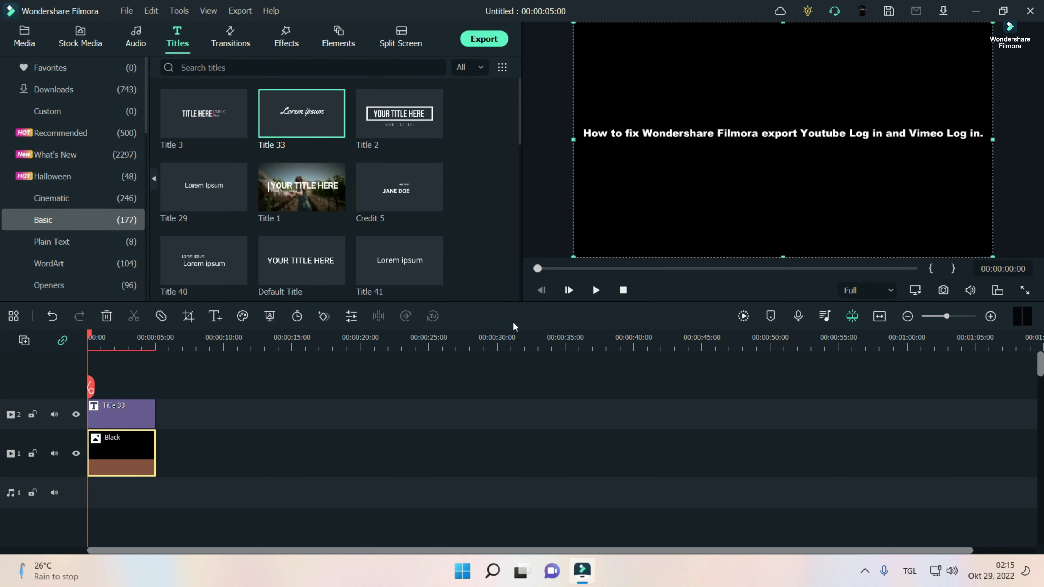
# Play the title sequence from the beginning to preview it.
pyautogui.click(623, 290)
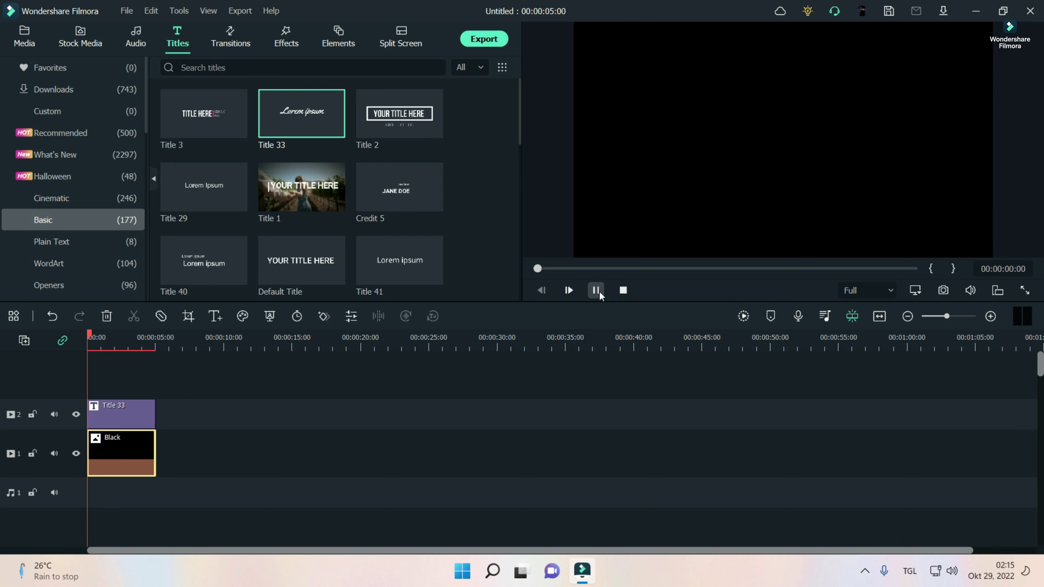
pyautogui.click(595, 290)
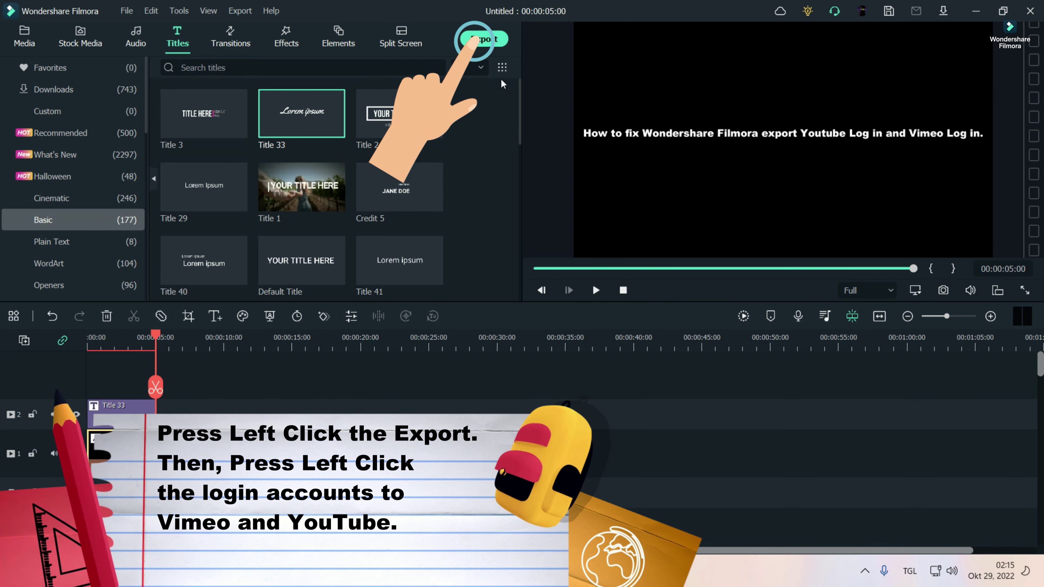
# Try to log in to Vimeo from the export dialog, and cancel the login.
pyautogui.click(484, 40)
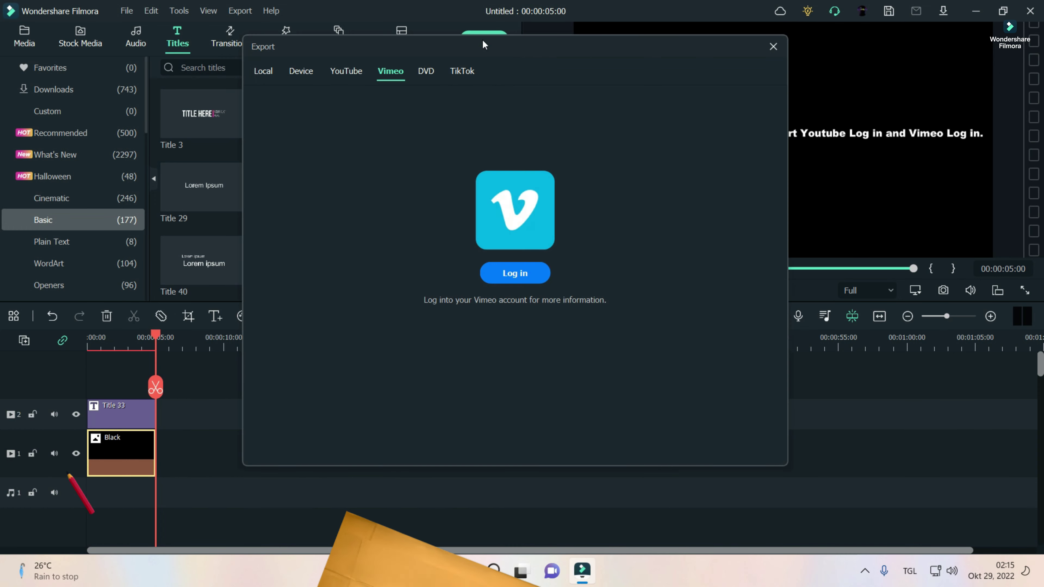
pyautogui.click(518, 268)
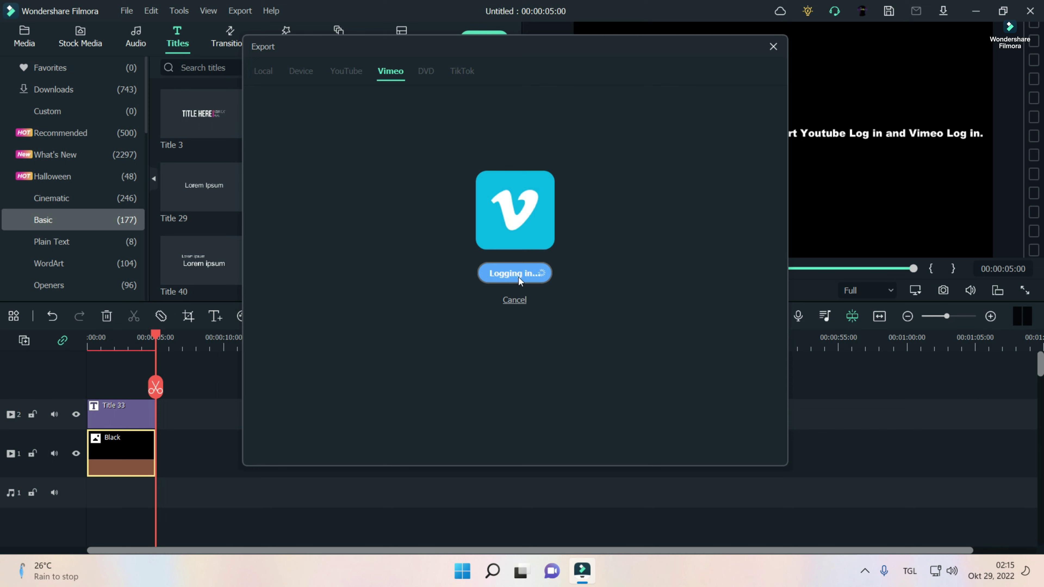
pyautogui.click(522, 300)
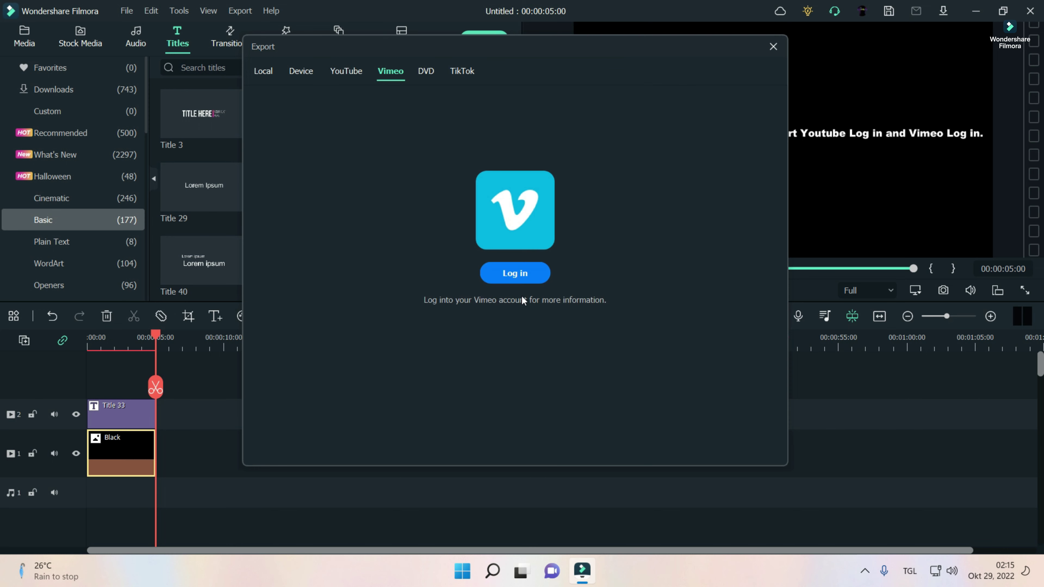
# Try to log in to YouTube from the export dialog, and cancel the login.
pyautogui.click(350, 77)
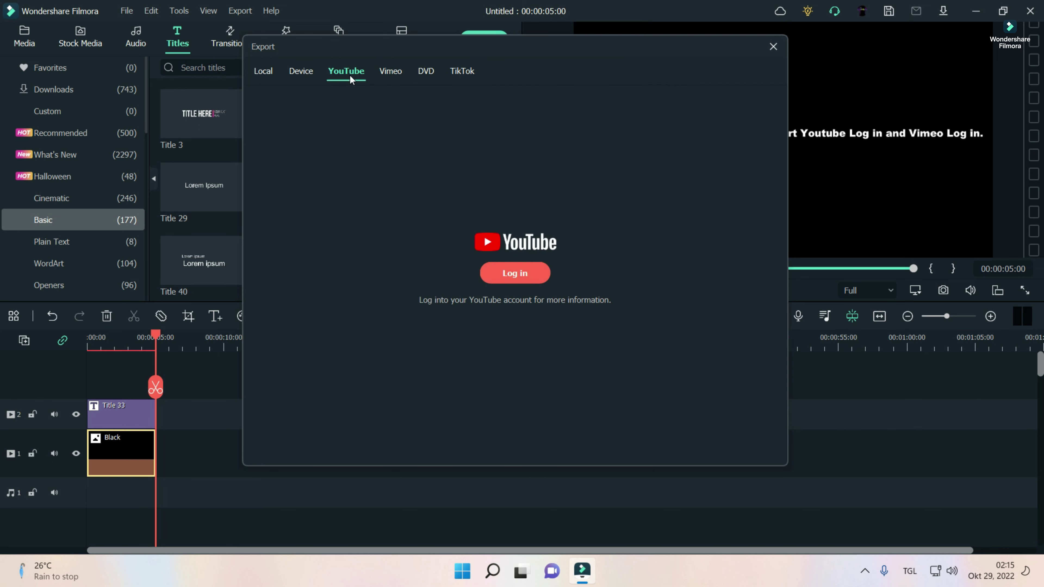
pyautogui.click(526, 278)
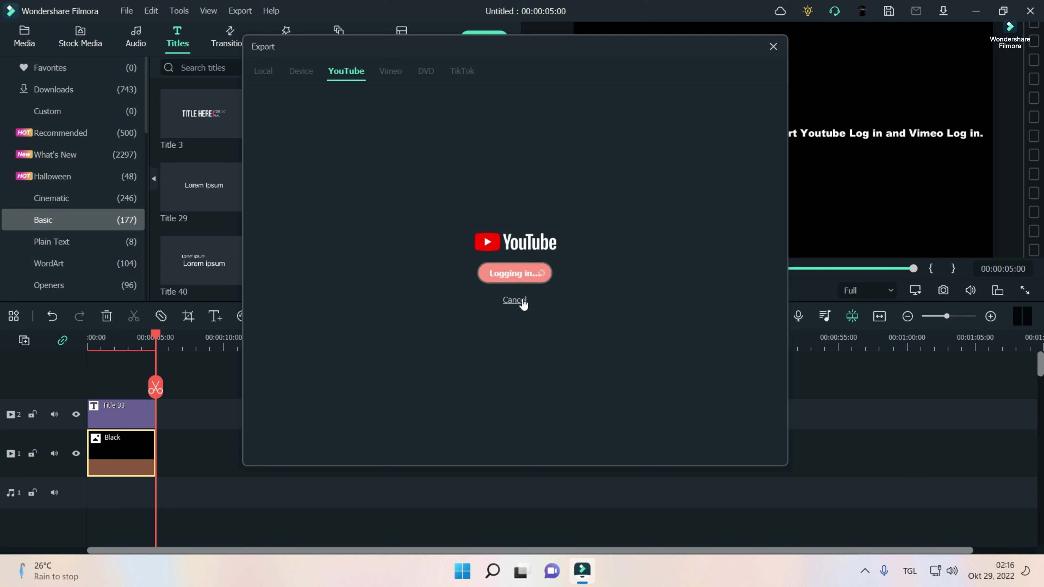
pyautogui.click(515, 300)
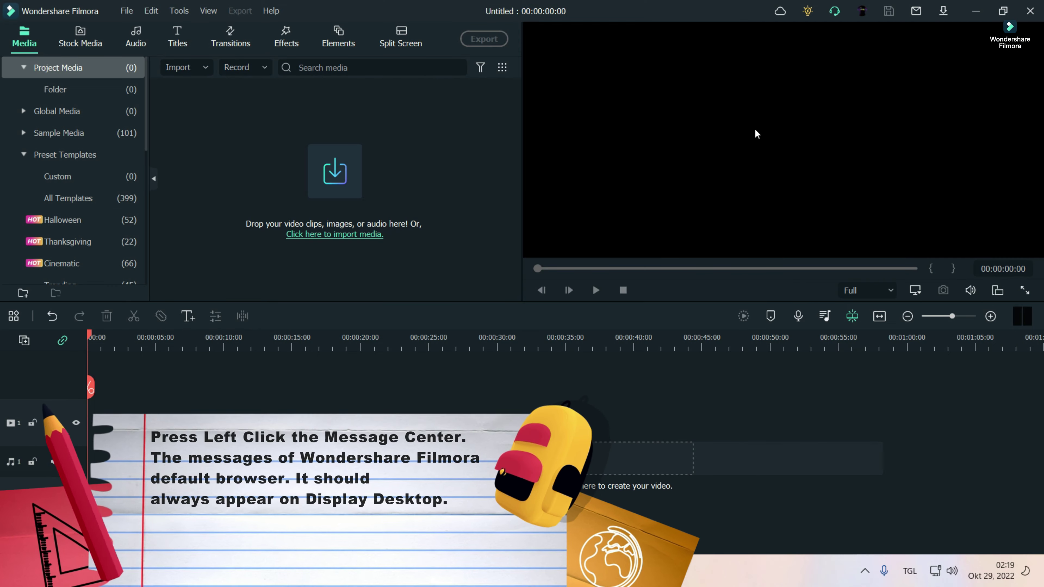
# Review the campaign messages in the Message Center and close it.
pyautogui.click(916, 12)
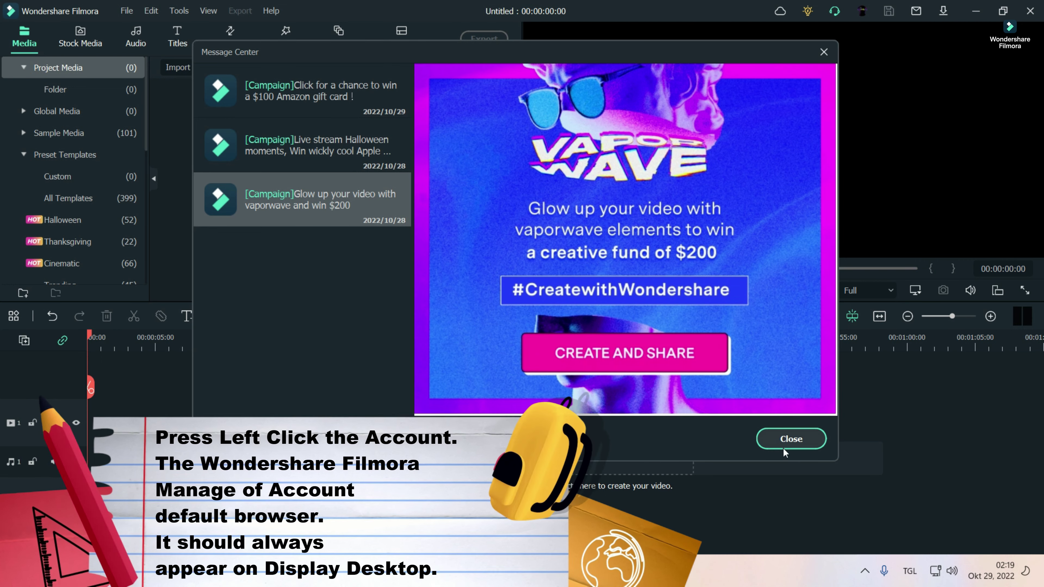
pyautogui.click(789, 439)
# Check the account profile and its Filmstock subscription downloads, and close both windows.
pyautogui.click(863, 12)
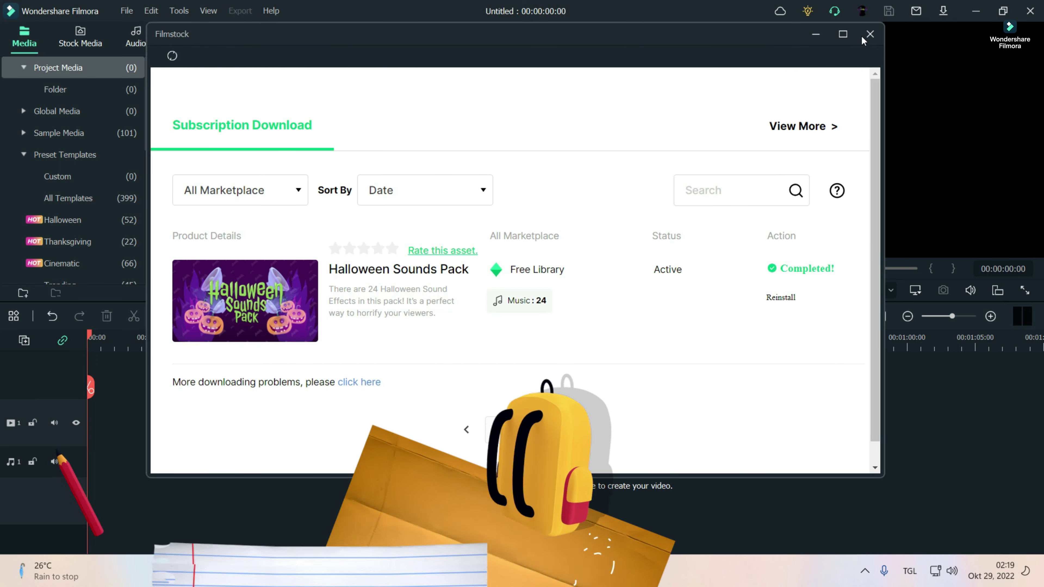
pyautogui.click(869, 34)
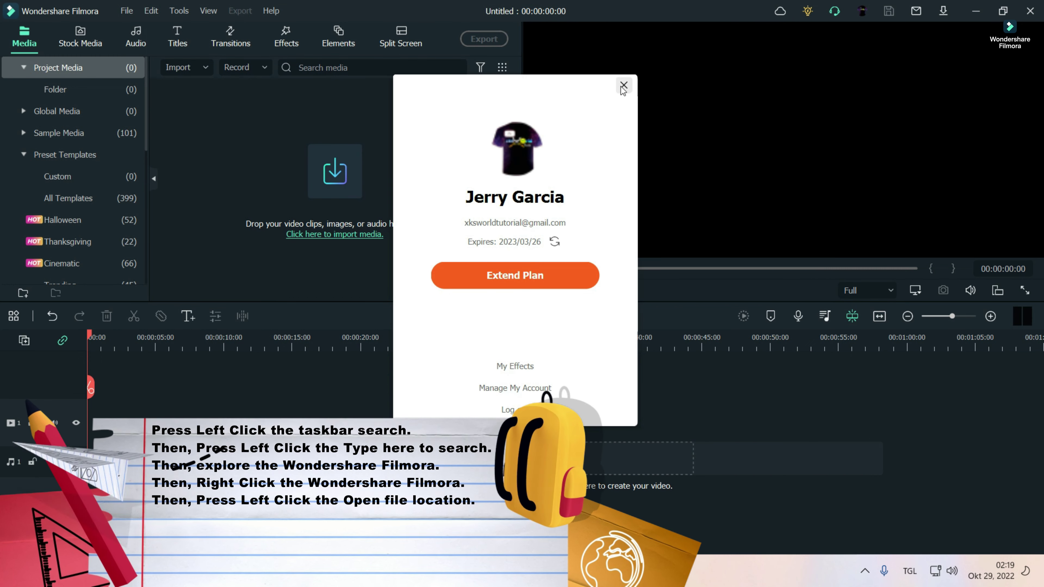
pyautogui.click(624, 85)
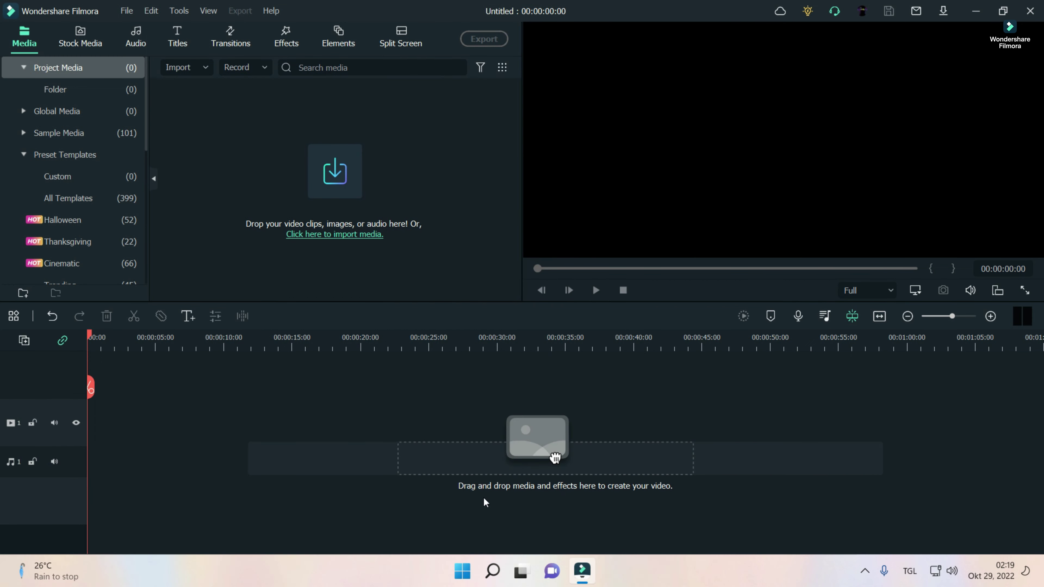
# Find Wondershare Filmora 11 through Windows search and open its file location in File Explorer.
pyautogui.click(491, 570)
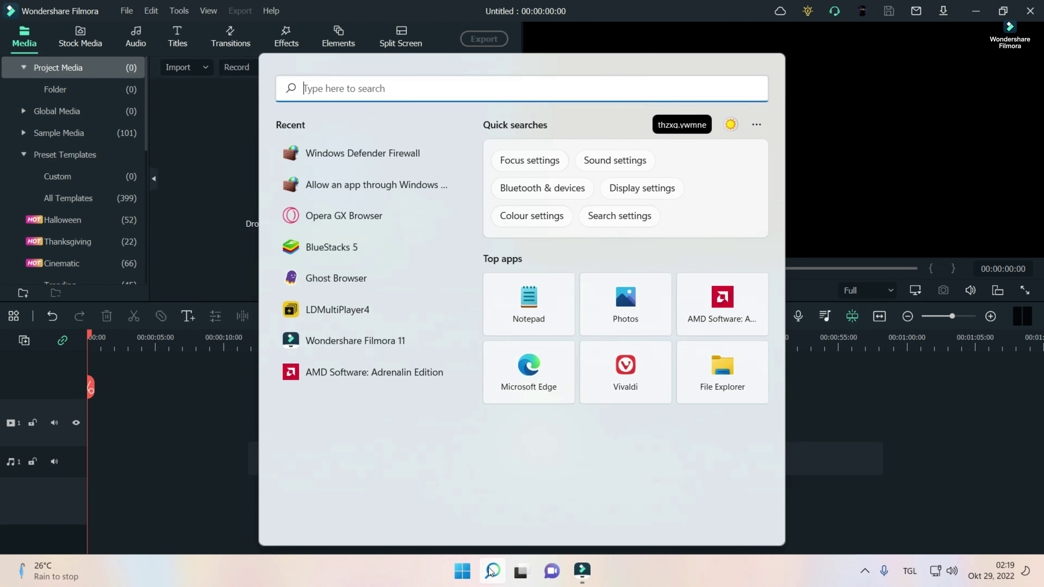
pyautogui.rightClick(353, 345)
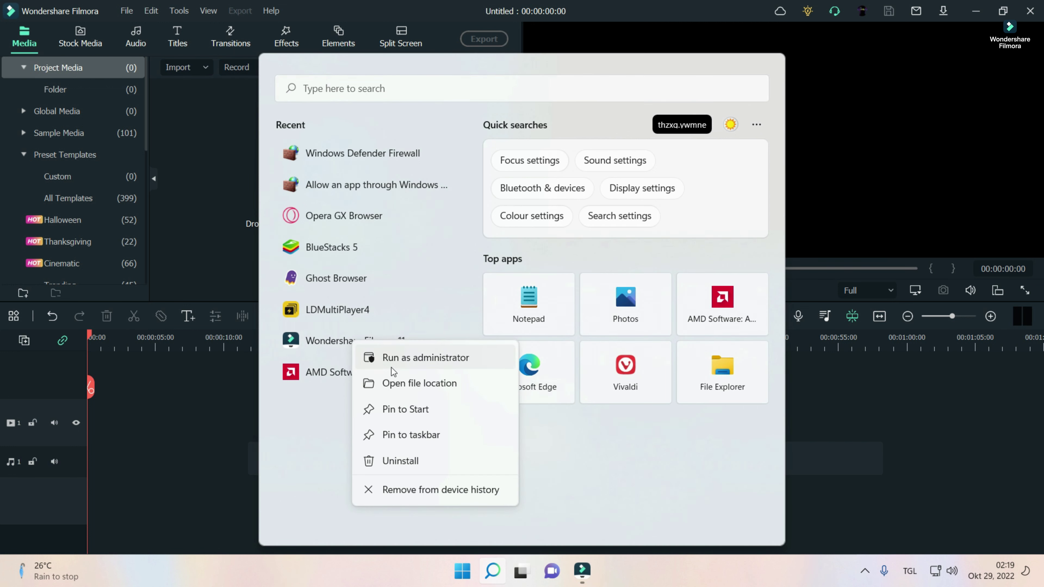
pyautogui.click(392, 382)
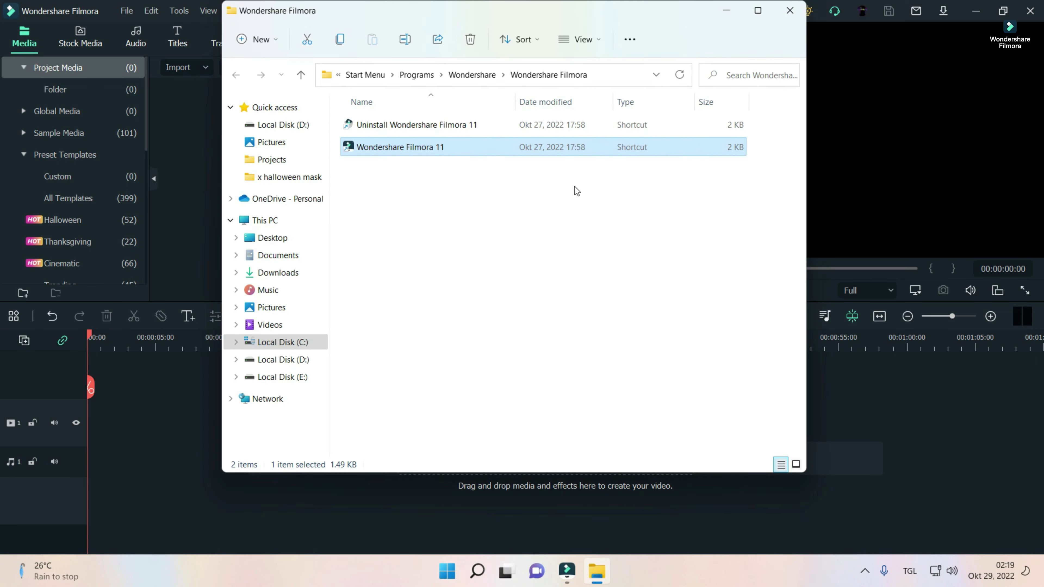
# Display the full path of the folder containing the Wondershare Filmora 11 shortcut.
pyautogui.click(631, 79)
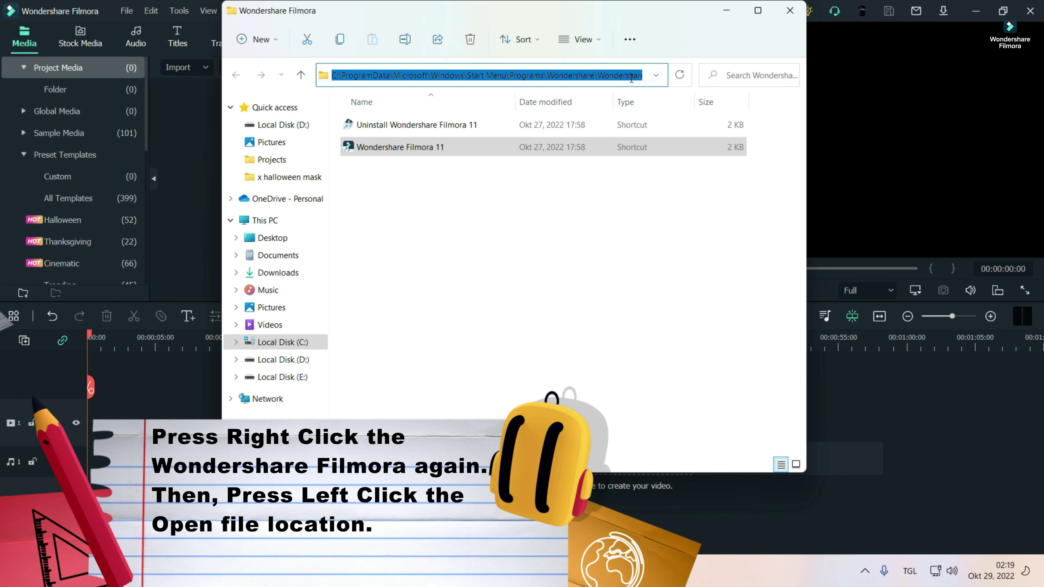
pyautogui.press('Home')
# Open the target location of the Wondershare Filmora 11 shortcut and display the installation folder's full path.
pyautogui.click(493, 146)
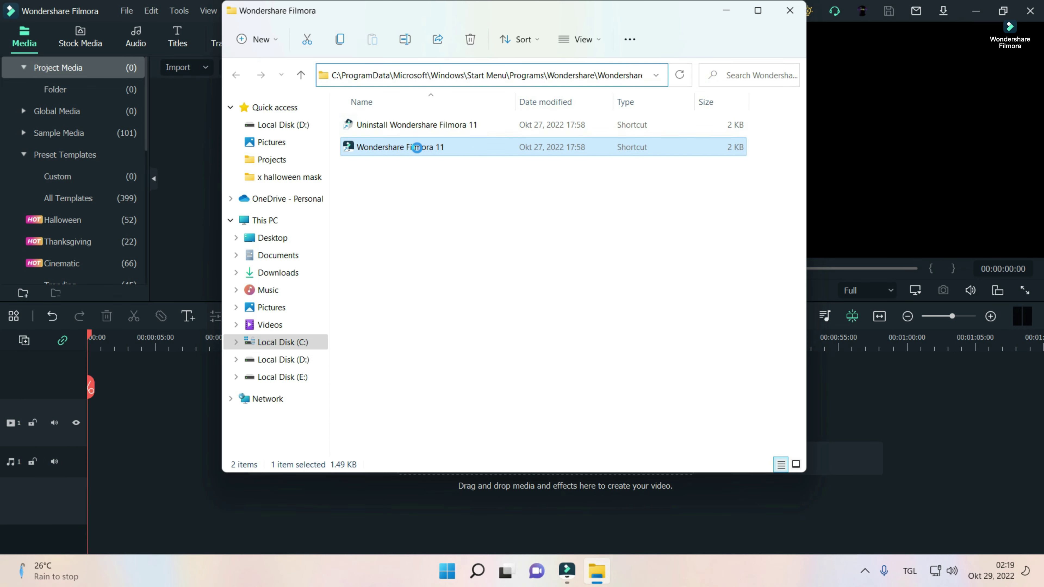
pyautogui.rightClick(419, 149)
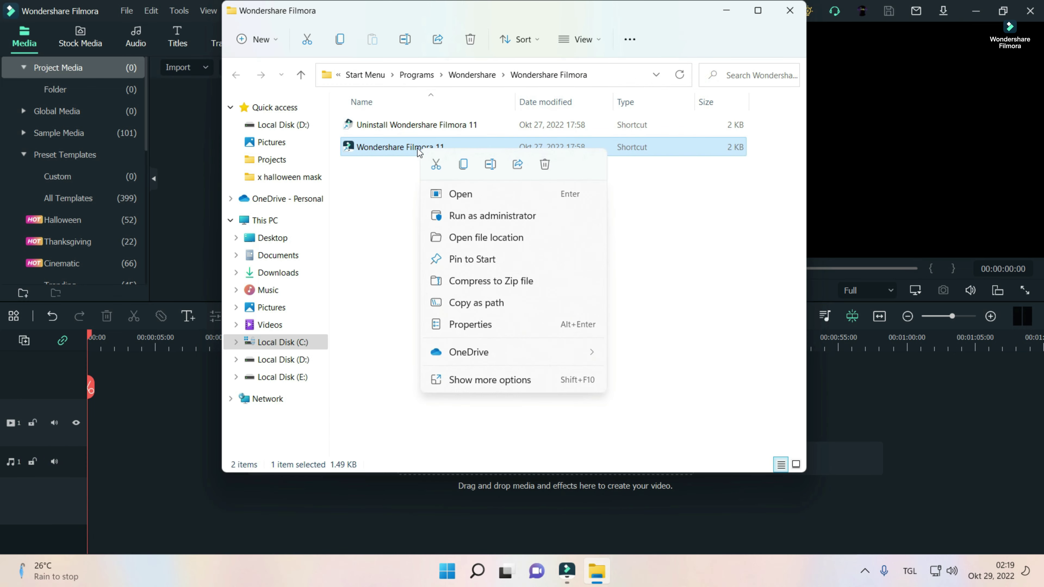
pyautogui.click(483, 237)
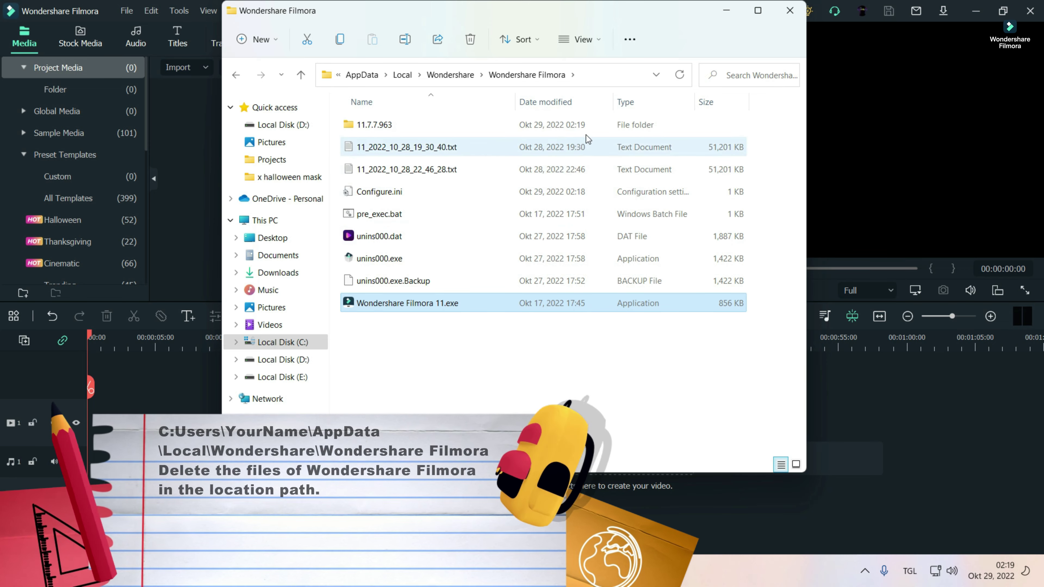
pyautogui.click(600, 78)
pyautogui.click(600, 78)
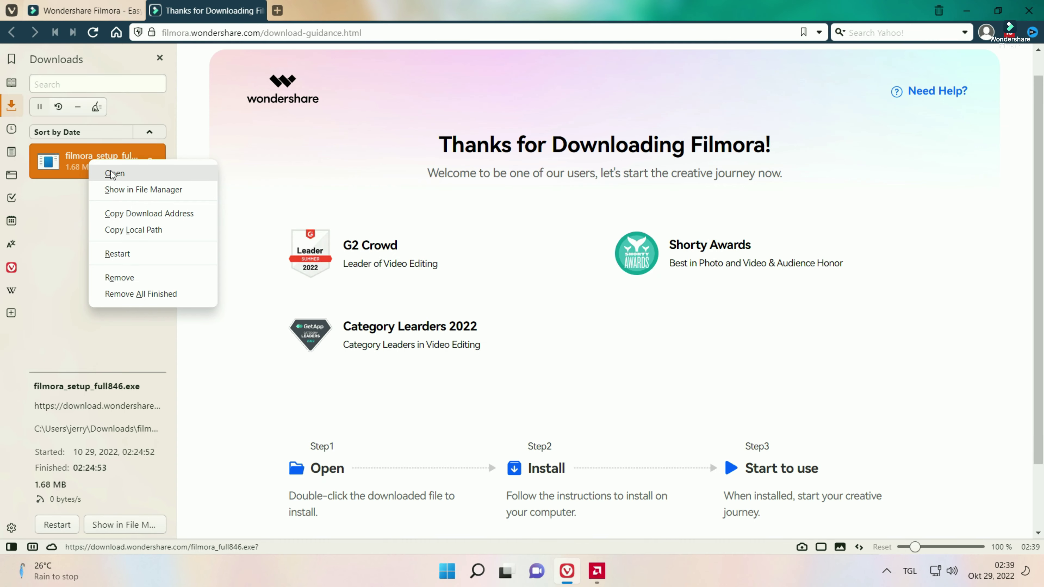
# Run the downloaded filmora_setup_full846.exe from the browser, allow it to make changes to the device, and expand its installation settings.
pyautogui.click(111, 171)
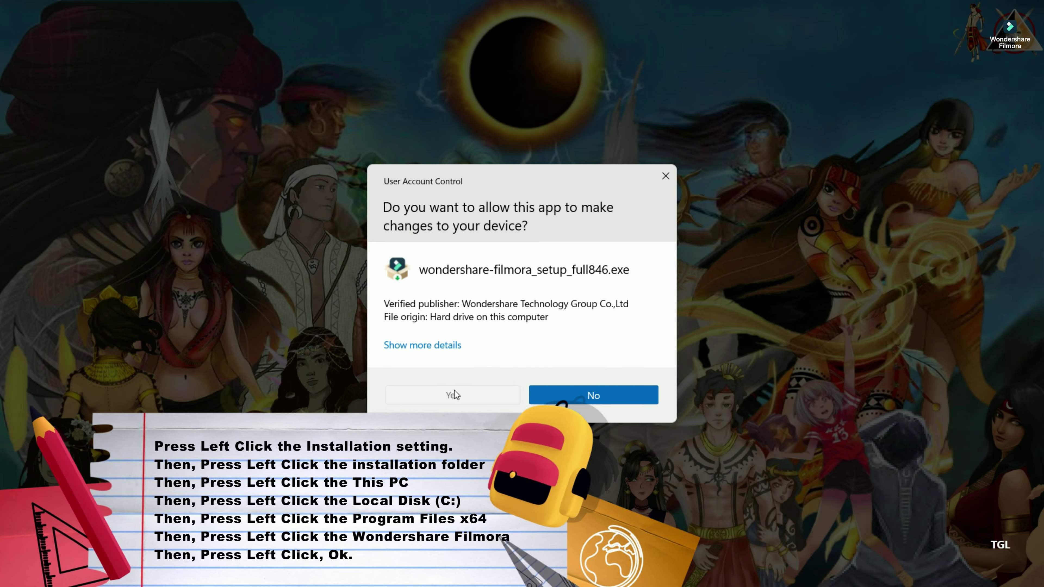
pyautogui.click(454, 393)
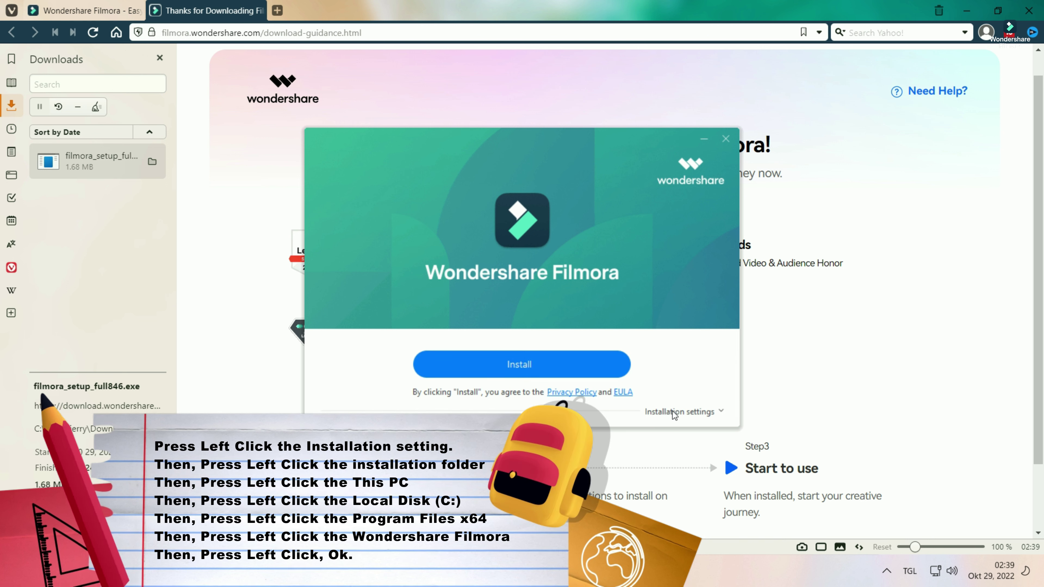
pyautogui.click(693, 412)
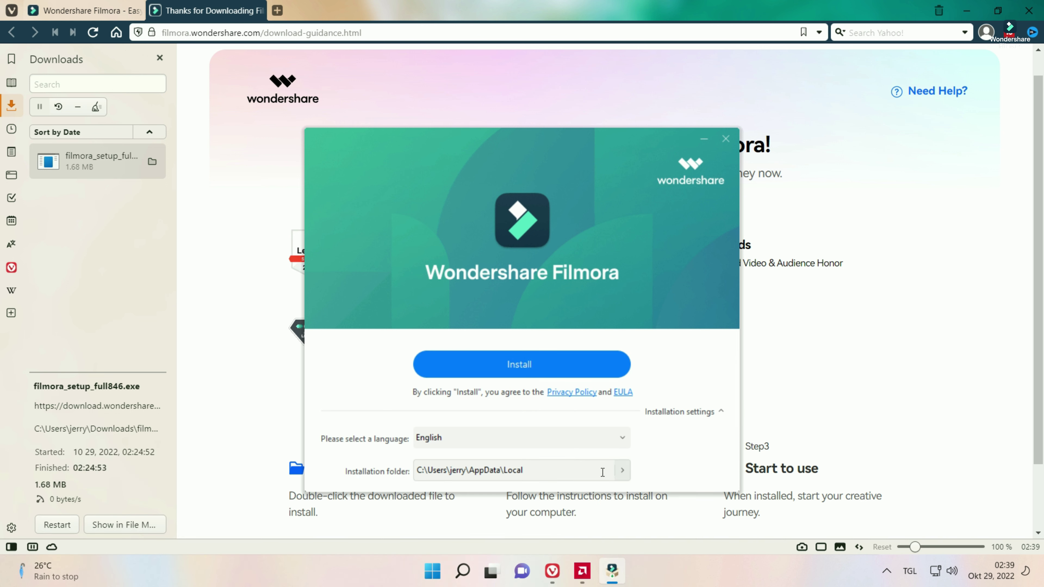
# Set the Filmora installation folder to C:\Program Files\Wondershare\ by browsing to it on Local Disk (C:).
pyautogui.click(622, 471)
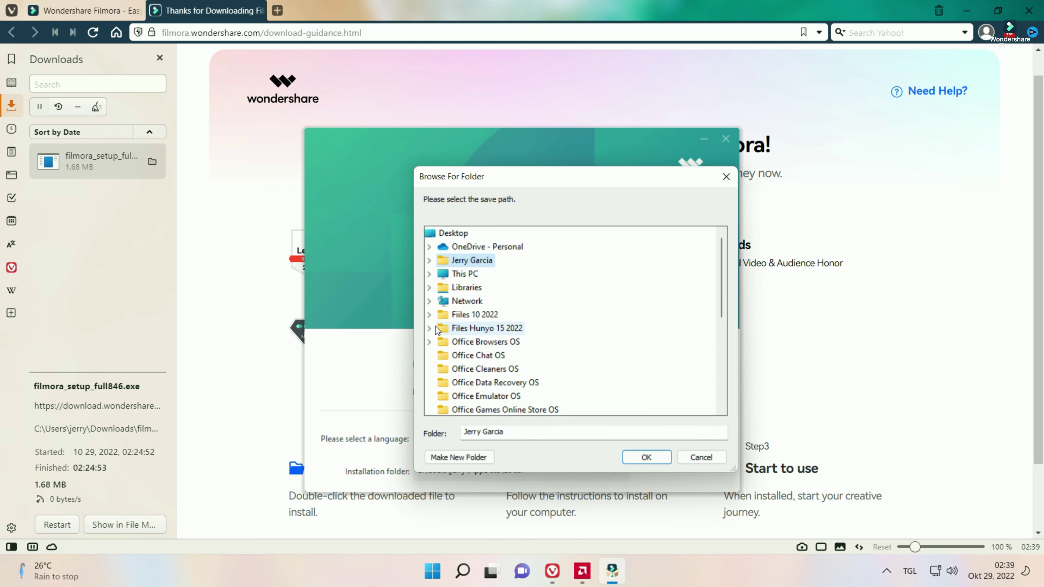
pyautogui.click(429, 274)
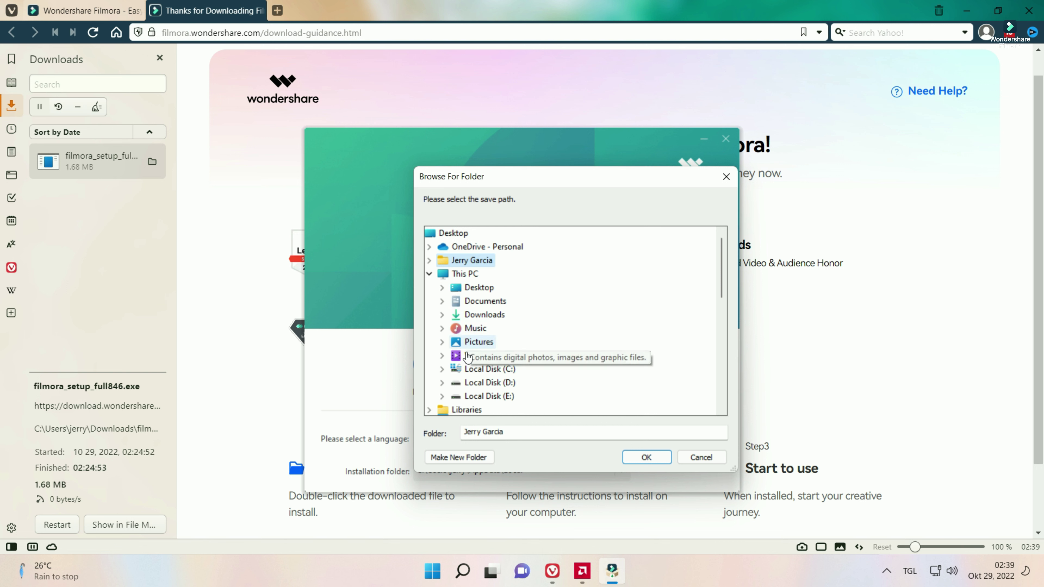
pyautogui.click(441, 369)
pyautogui.scroll(-3, 478, 320)
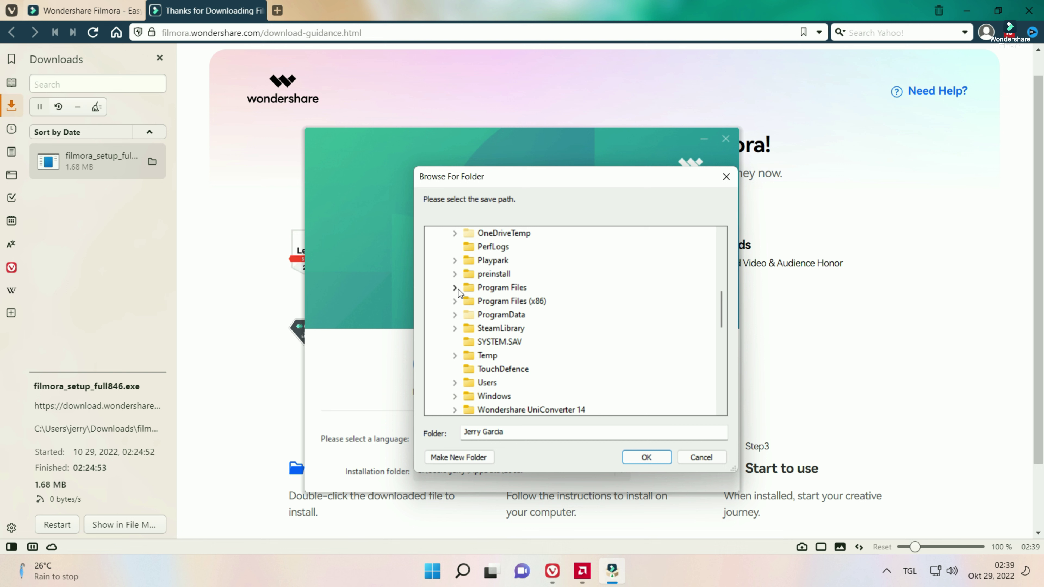
pyautogui.click(456, 288)
pyautogui.scroll(-10, 514, 361)
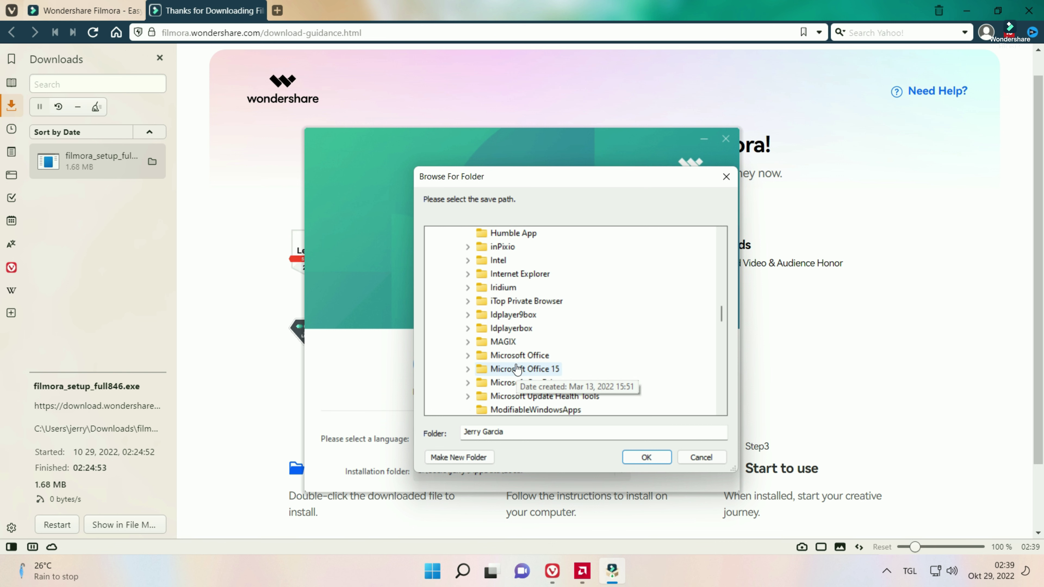
pyautogui.scroll(-10, 517, 368)
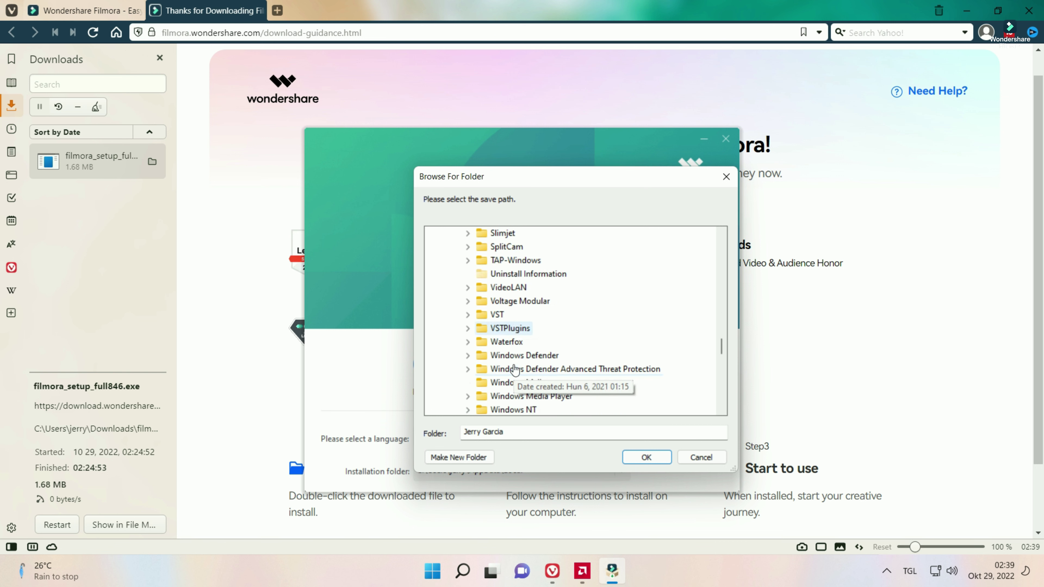
pyautogui.scroll(-2, 516, 373)
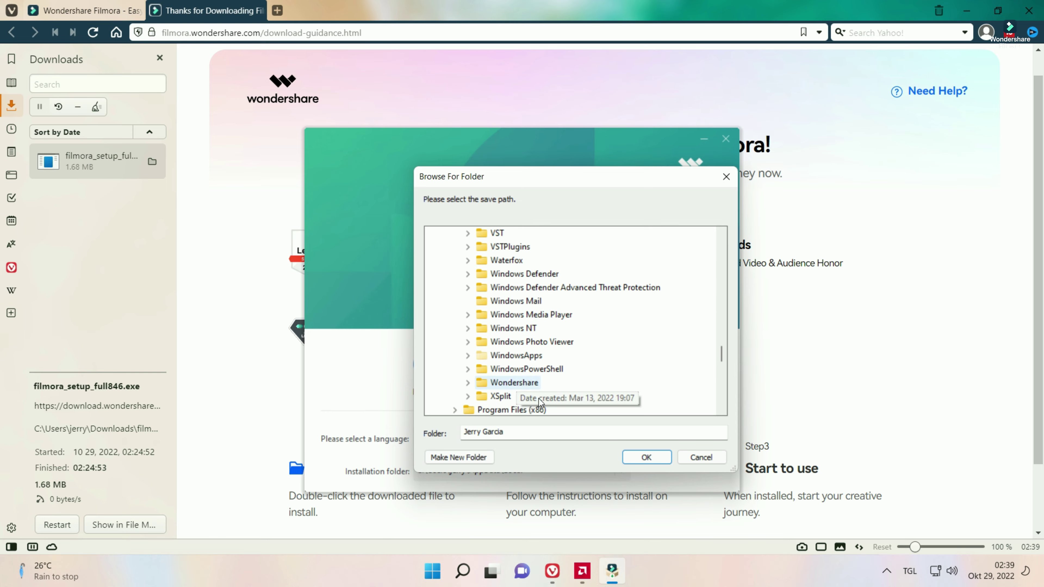
pyautogui.click(467, 384)
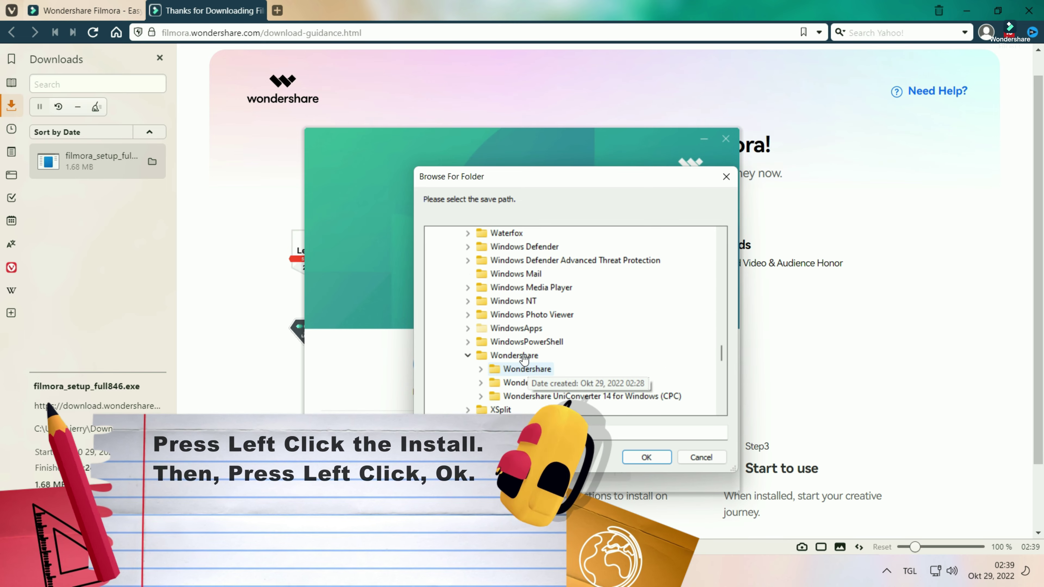
pyautogui.click(646, 457)
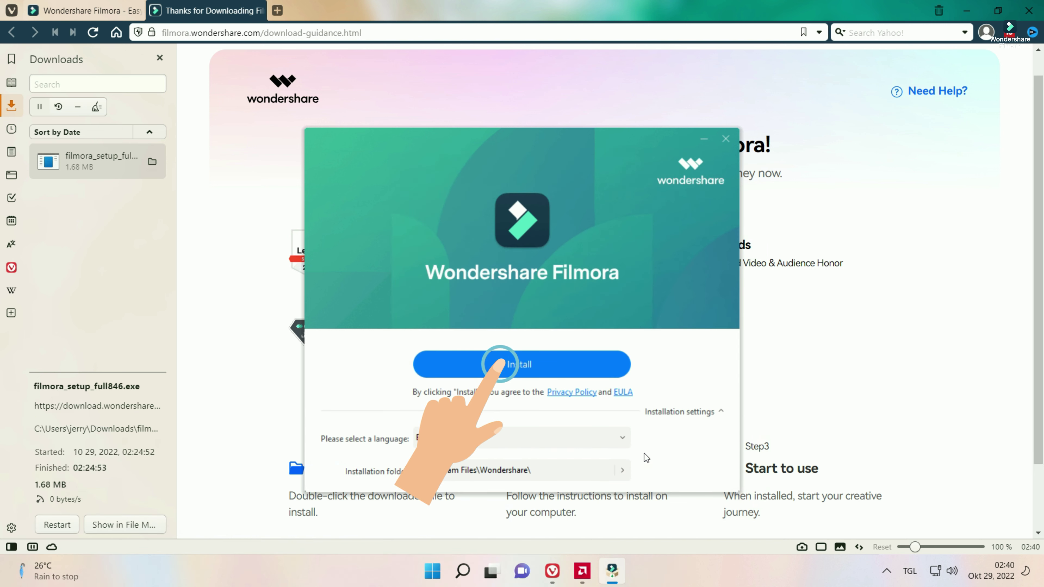
# Install Wondershare Filmora over the existing installation and start it once the setup is complete.
pyautogui.click(540, 371)
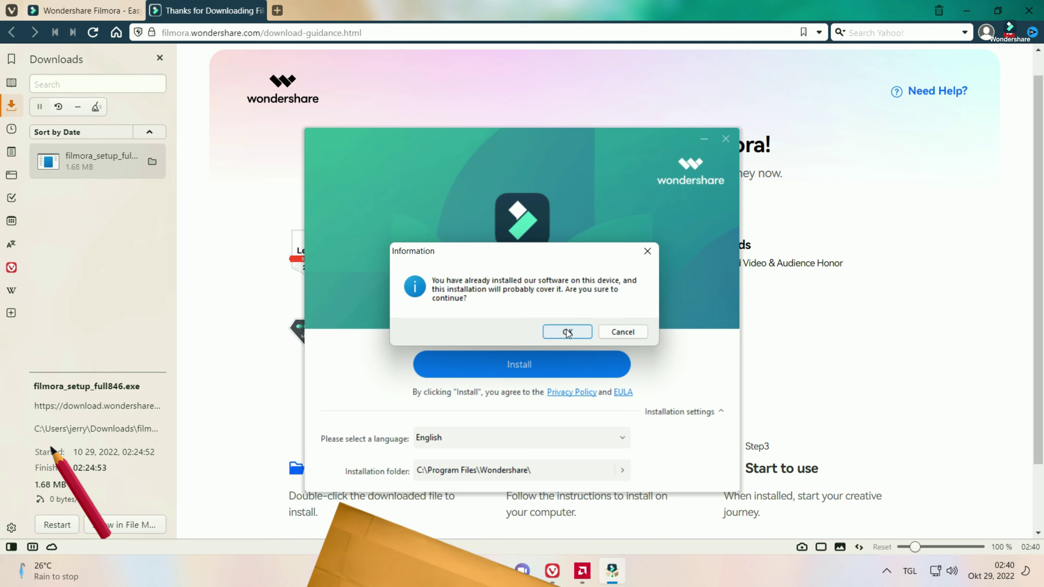
pyautogui.click(568, 332)
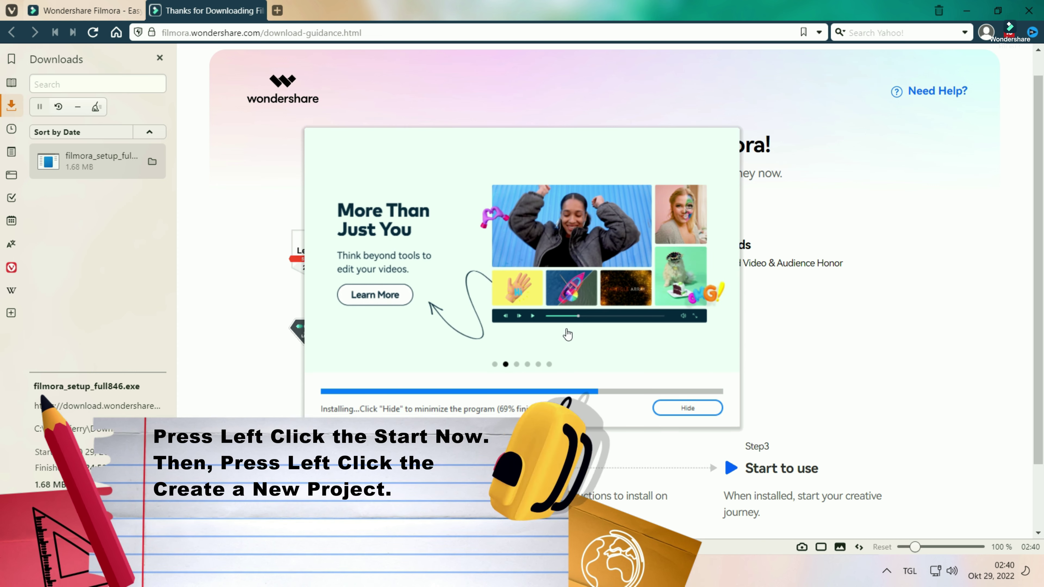
pyautogui.click(554, 368)
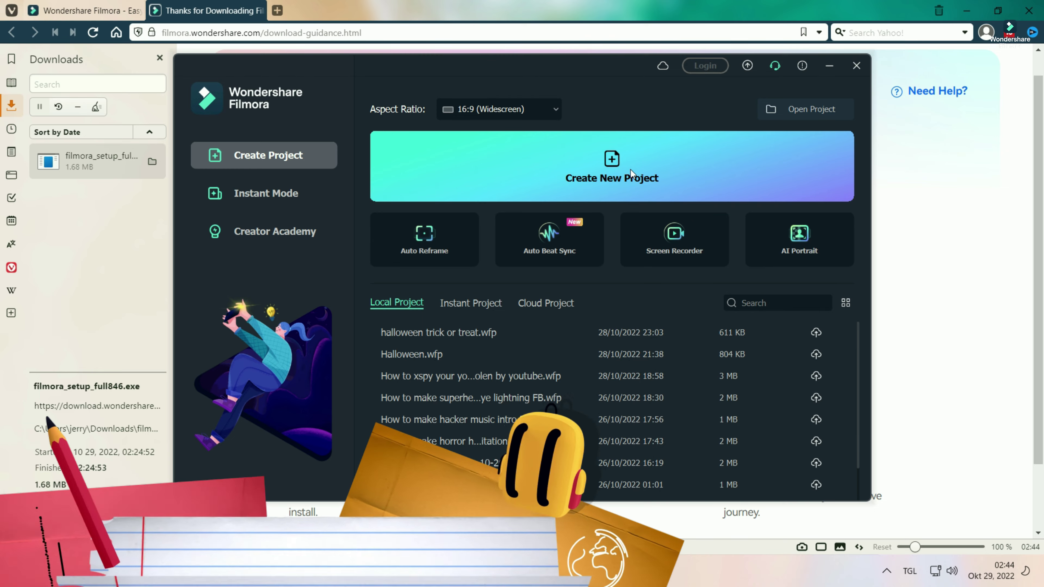
# Create a new project and place the Black sample color at the start of video track 1.
pyautogui.click(630, 170)
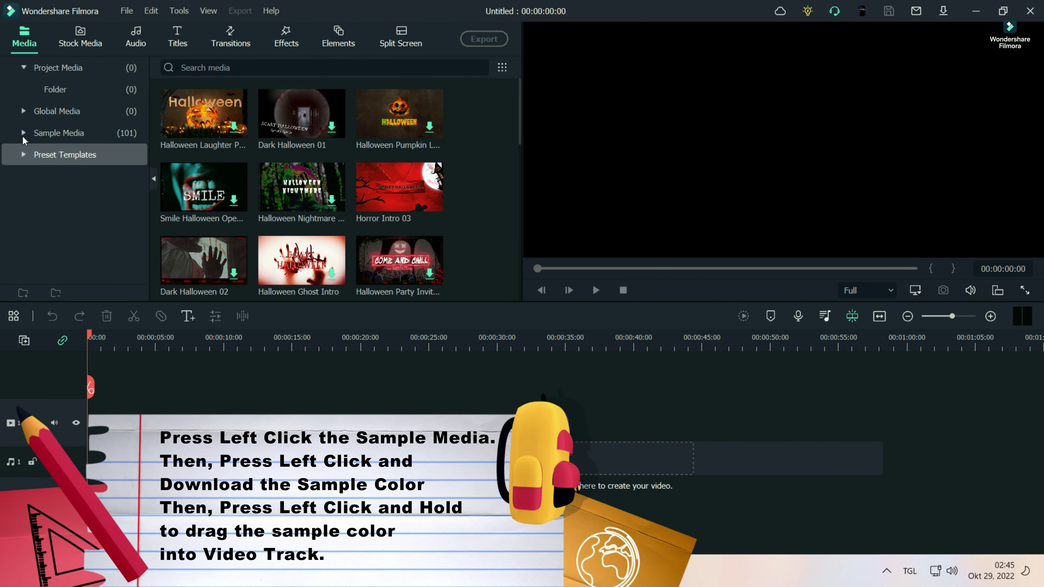
pyautogui.click(23, 132)
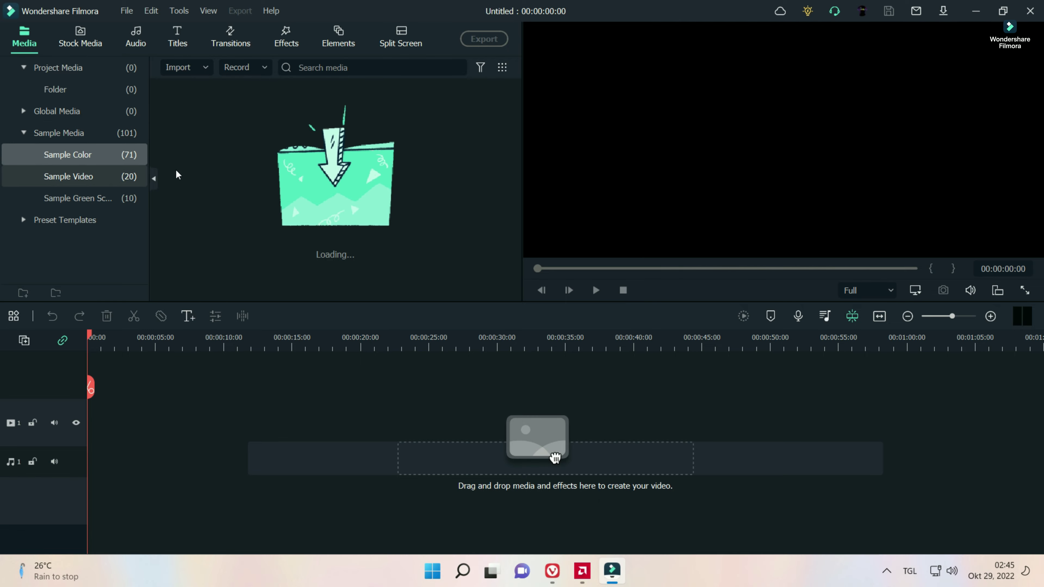
pyautogui.moveTo(285, 116); pyautogui.dragTo(94, 423)
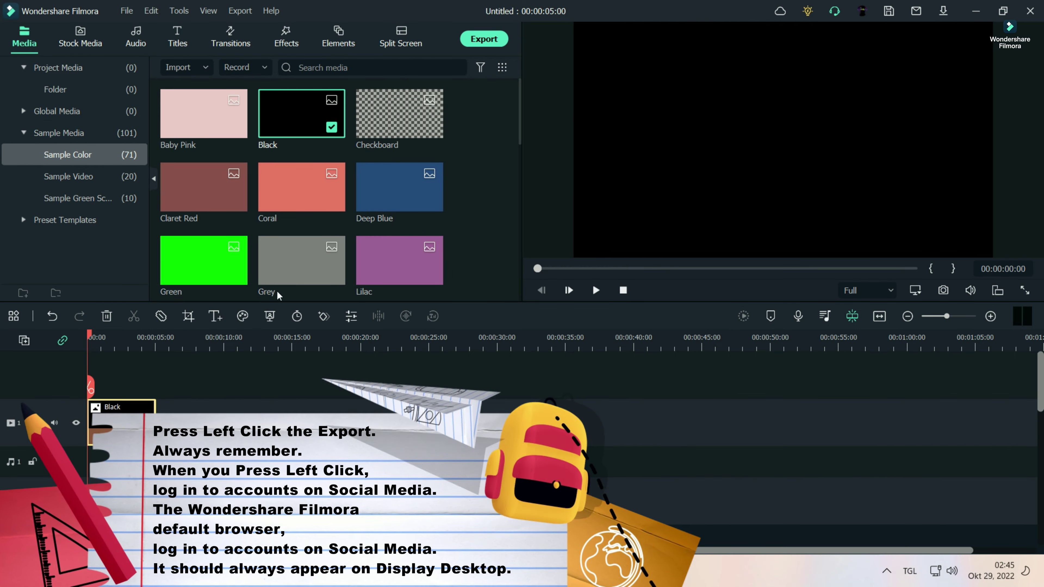
# Test the export logins by trying and cancelling the Vimeo login, and trying the YouTube login.
pyautogui.click(479, 43)
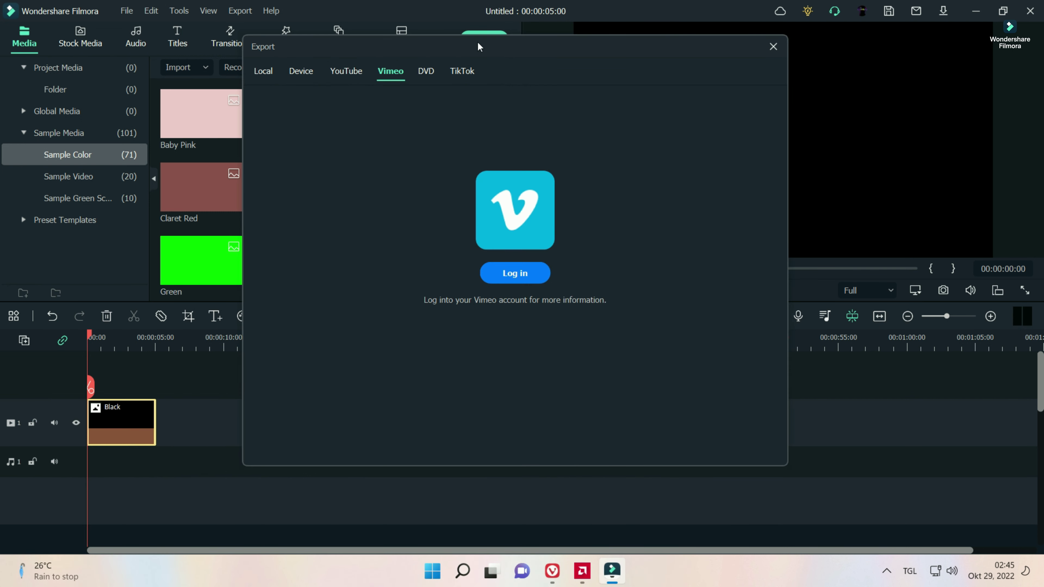
pyautogui.click(525, 279)
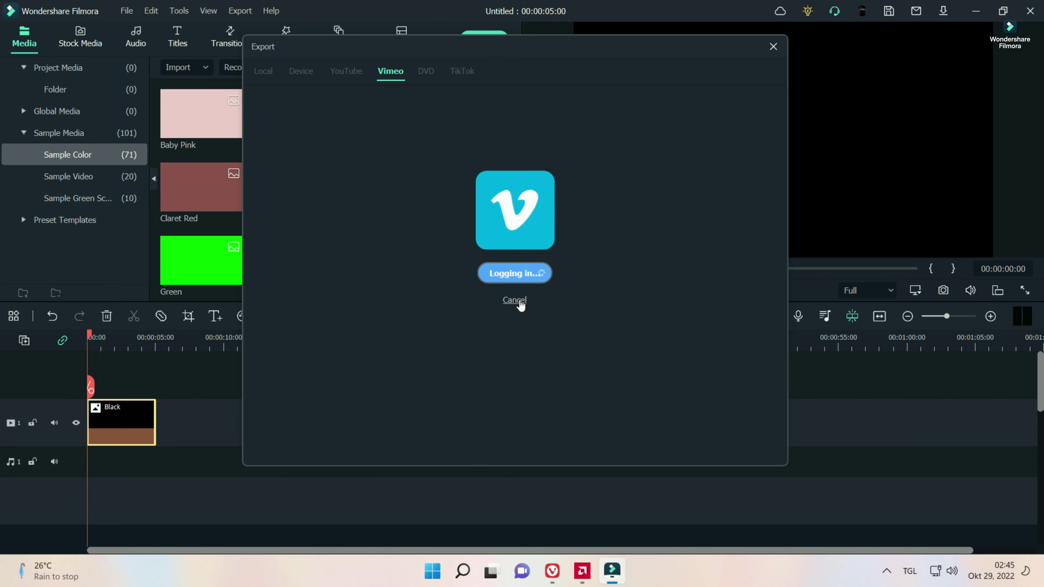
pyautogui.click(516, 299)
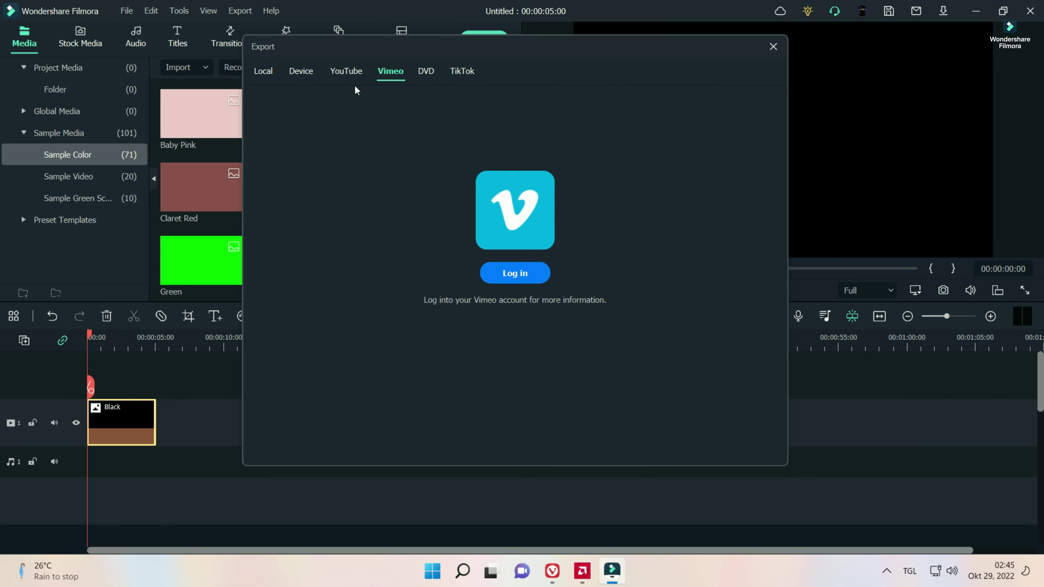
pyautogui.click(346, 72)
pyautogui.click(525, 282)
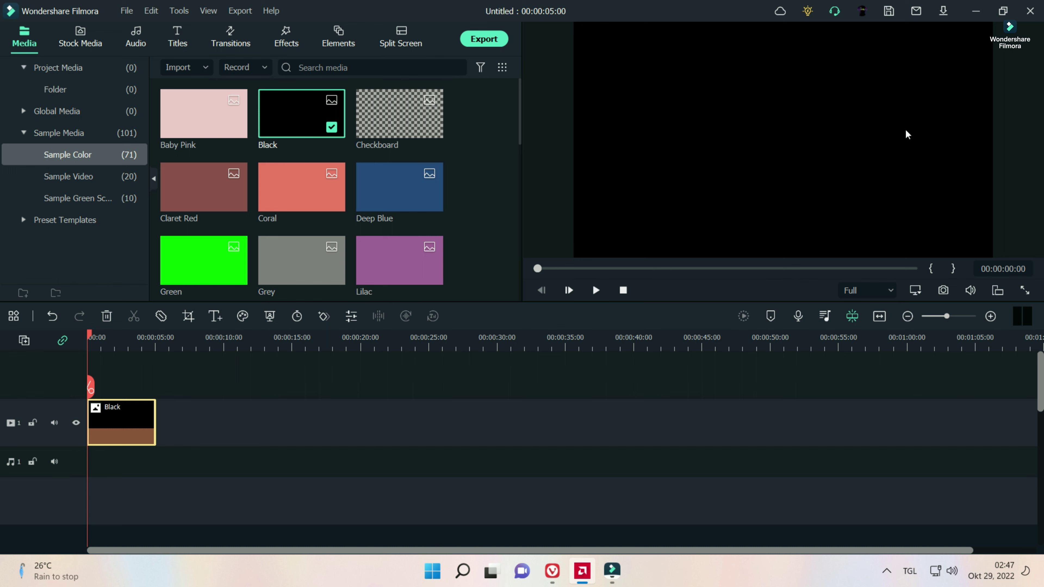
# Close the project without saving the changes and exit Wondershare Filmora.
pyautogui.click(1029, 11)
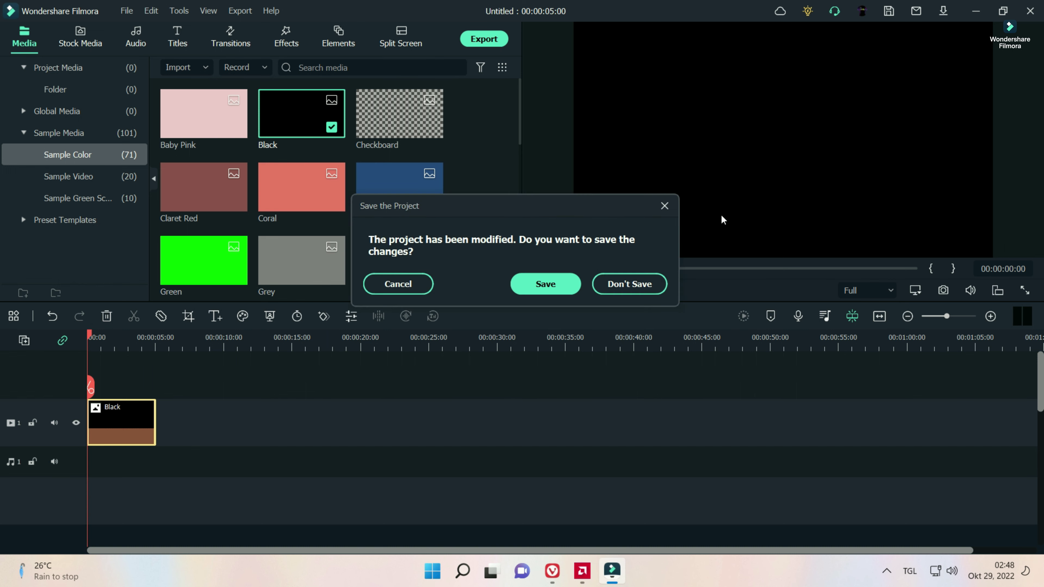
pyautogui.click(646, 280)
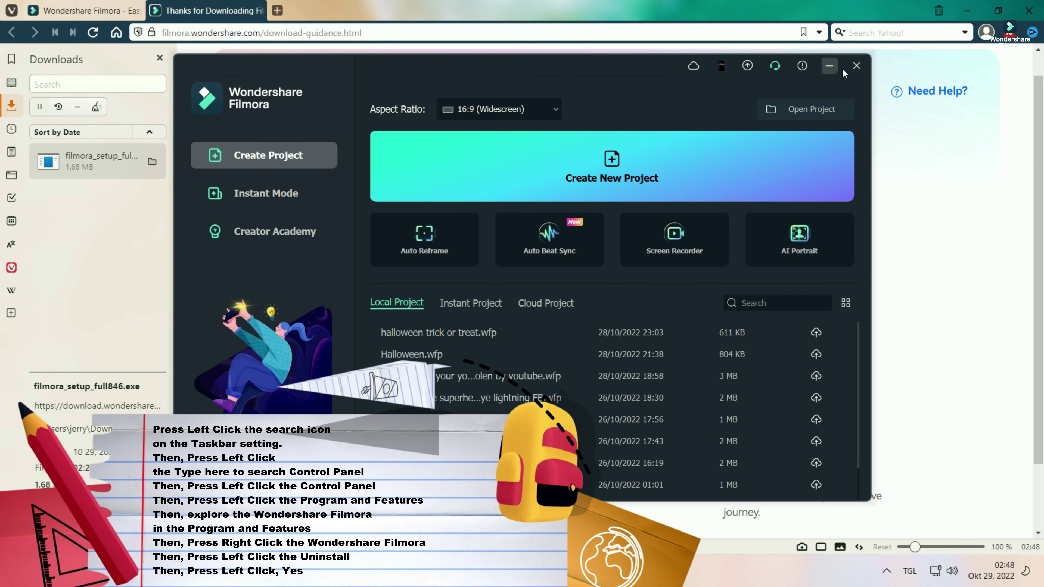
pyautogui.click(857, 65)
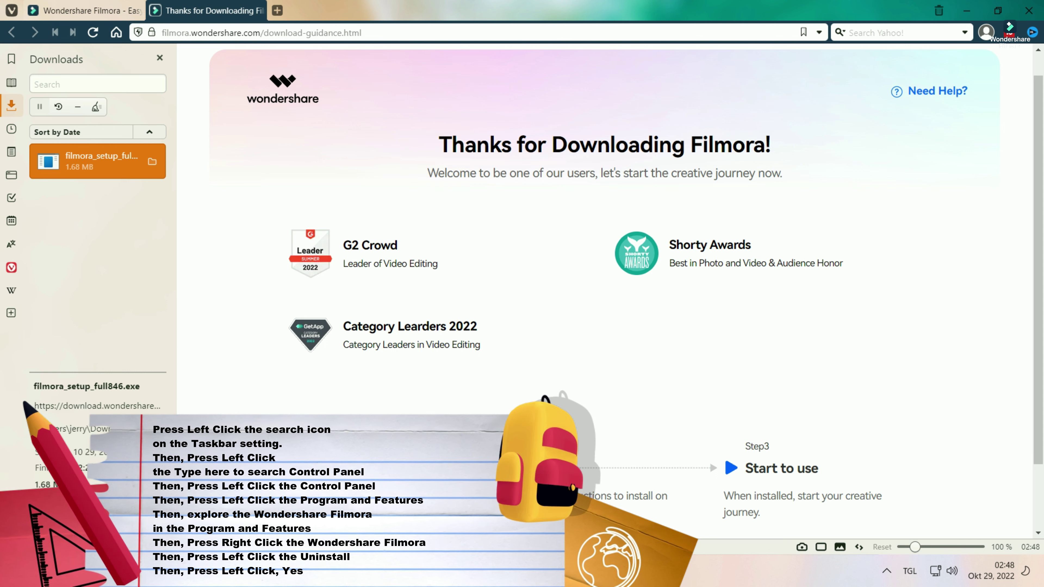
# Find Control Panel through Windows search and open its Programs and Features page.
pyautogui.click(476, 570)
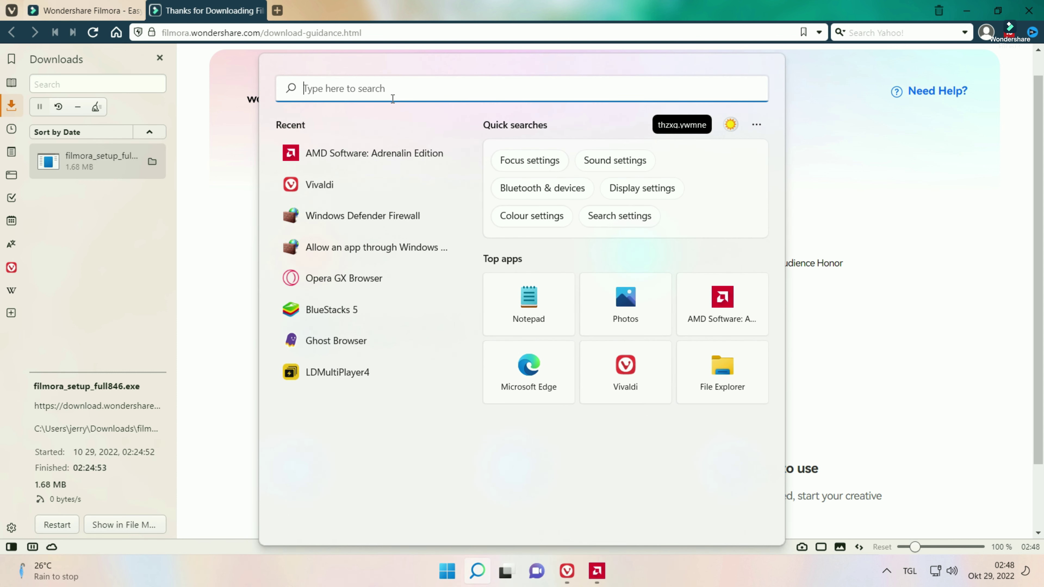
pyautogui.write('contro')
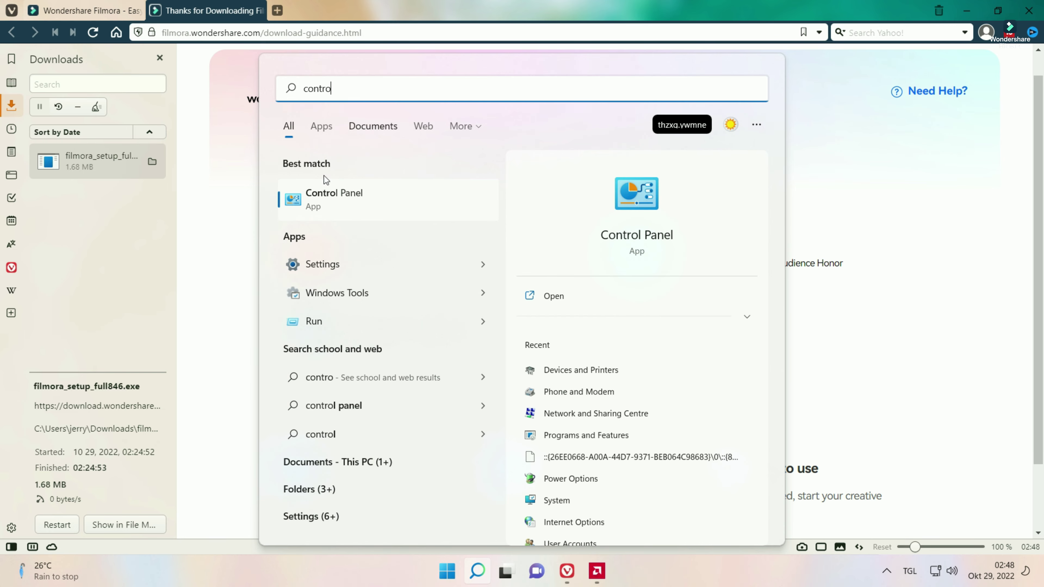
pyautogui.click(319, 194)
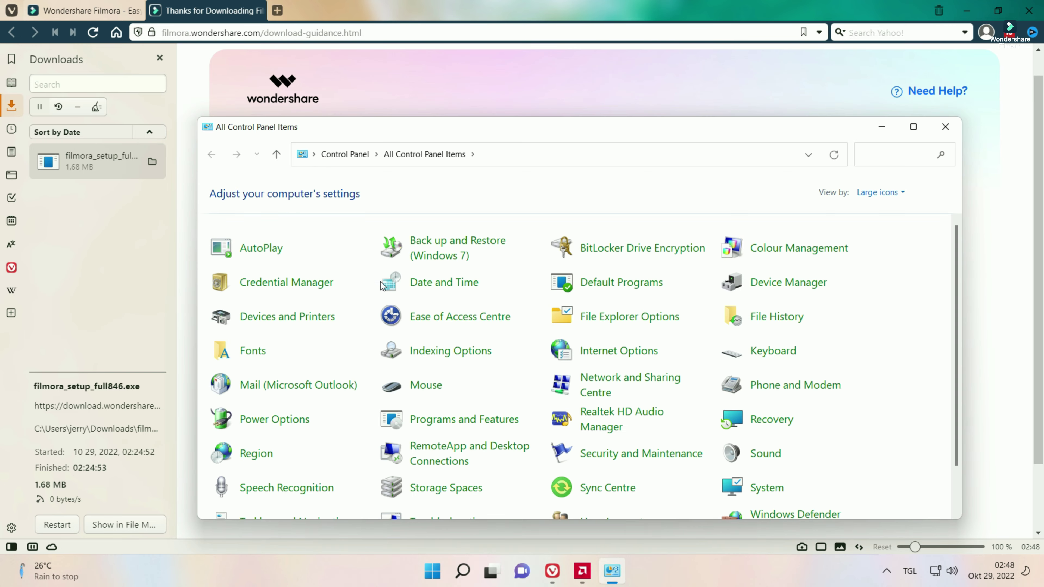
pyautogui.scroll(-1, 468, 333)
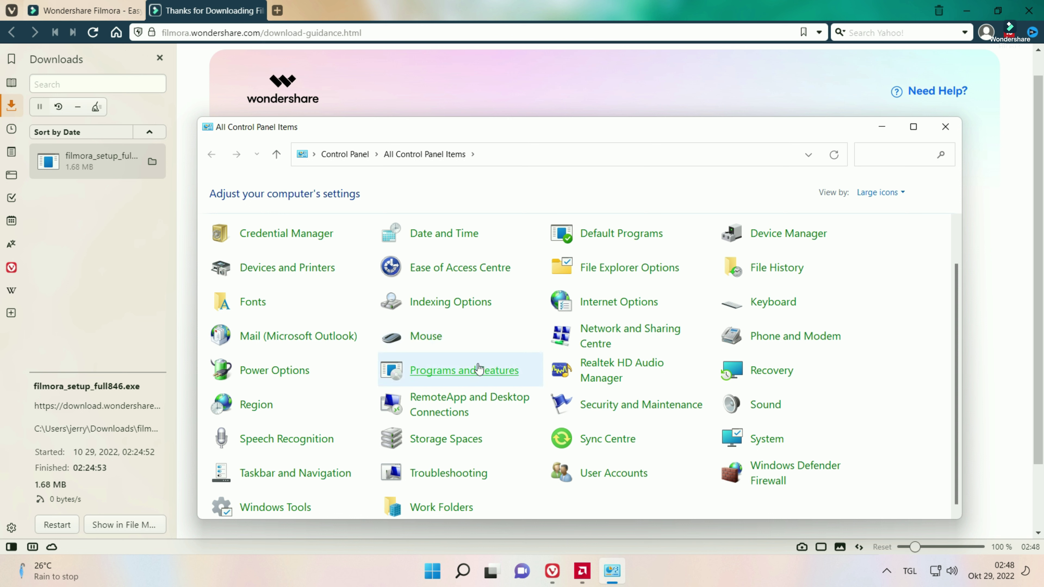
pyautogui.click(479, 368)
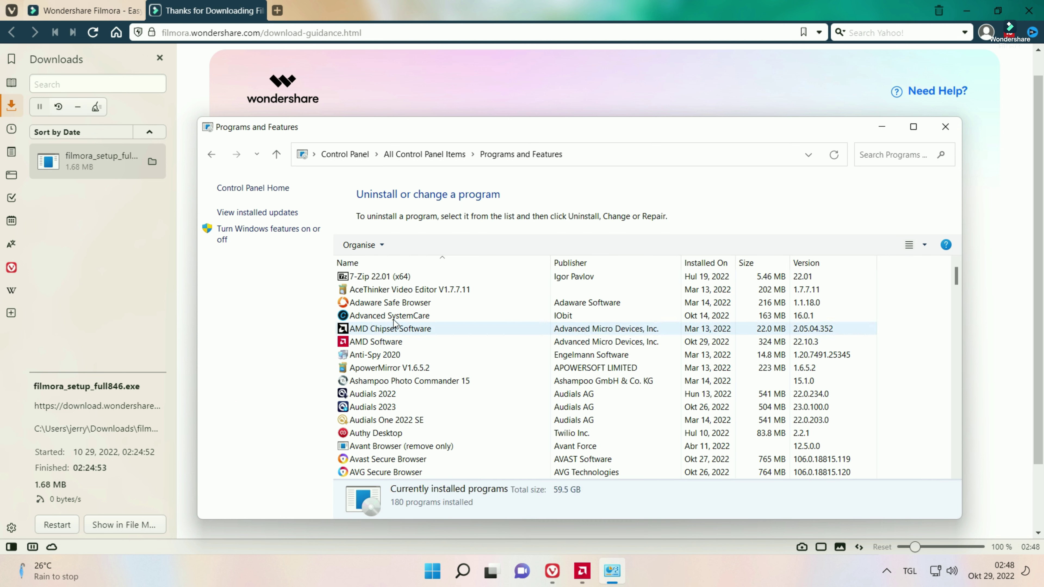
# Find Wondershare Filmora 11 (Build 11.7.7.963) among the installed programs, start its uninstallation and allow the uninstaller to make changes.
pyautogui.click(394, 320)
pyautogui.press('w')
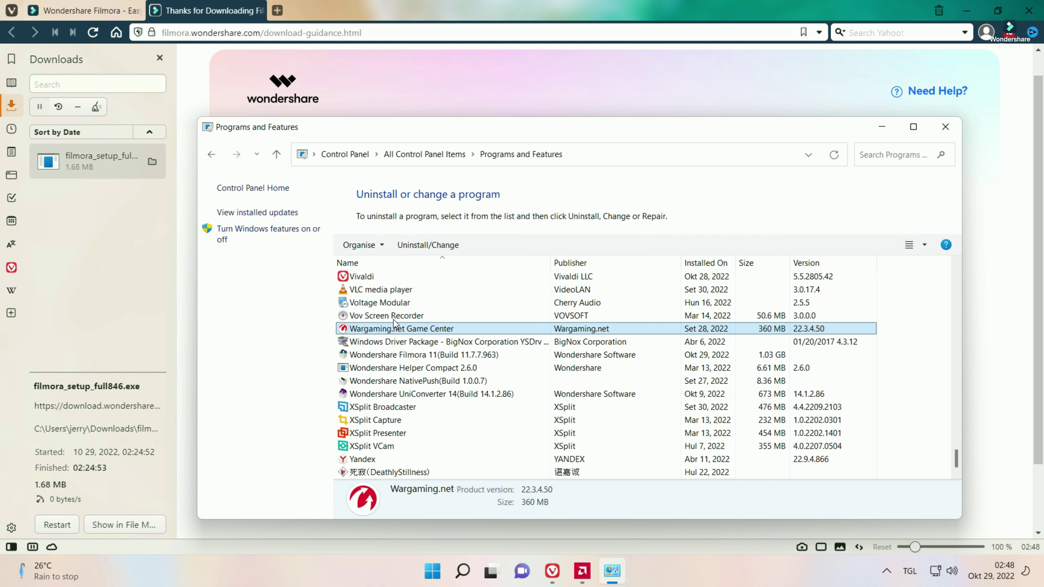
pyautogui.click(390, 356)
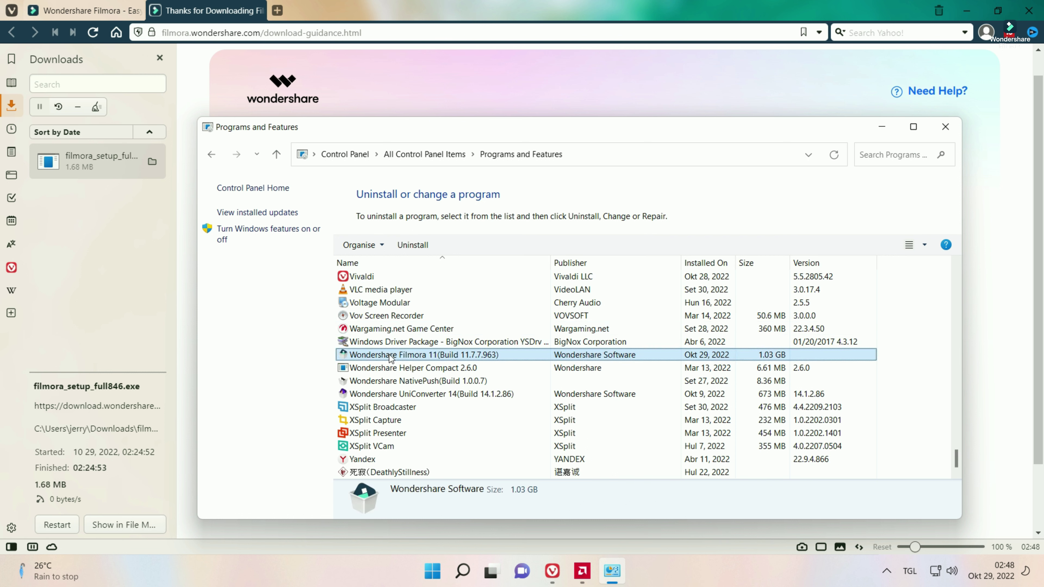
pyautogui.rightClick(392, 355)
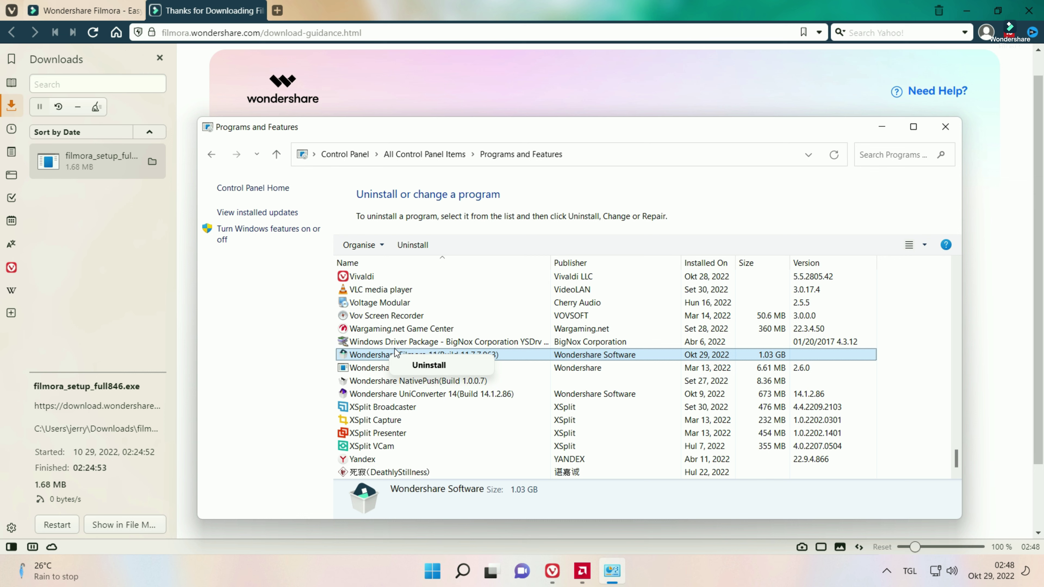
pyautogui.click(427, 365)
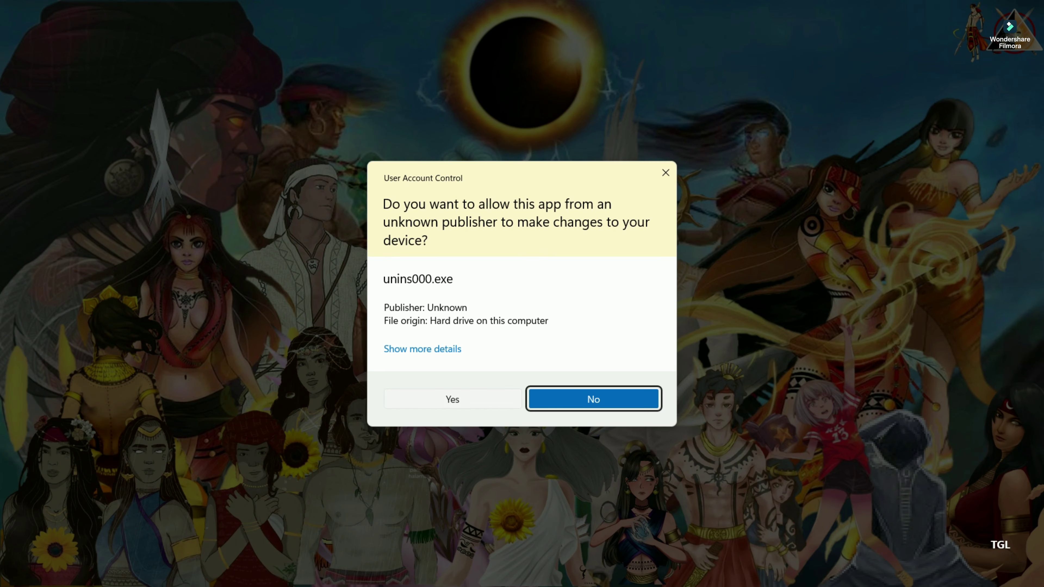
pyautogui.click(480, 393)
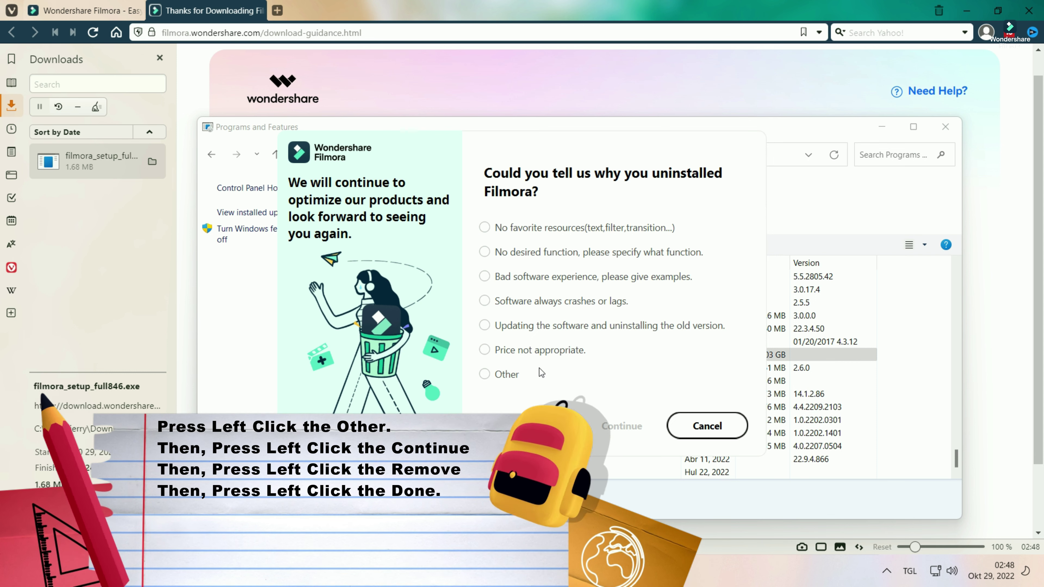
# Remove Wondershare Filmora with the reason Other and the comment "reinstal", and close the finished uninstaller with its app suggestions.
pyautogui.click(485, 374)
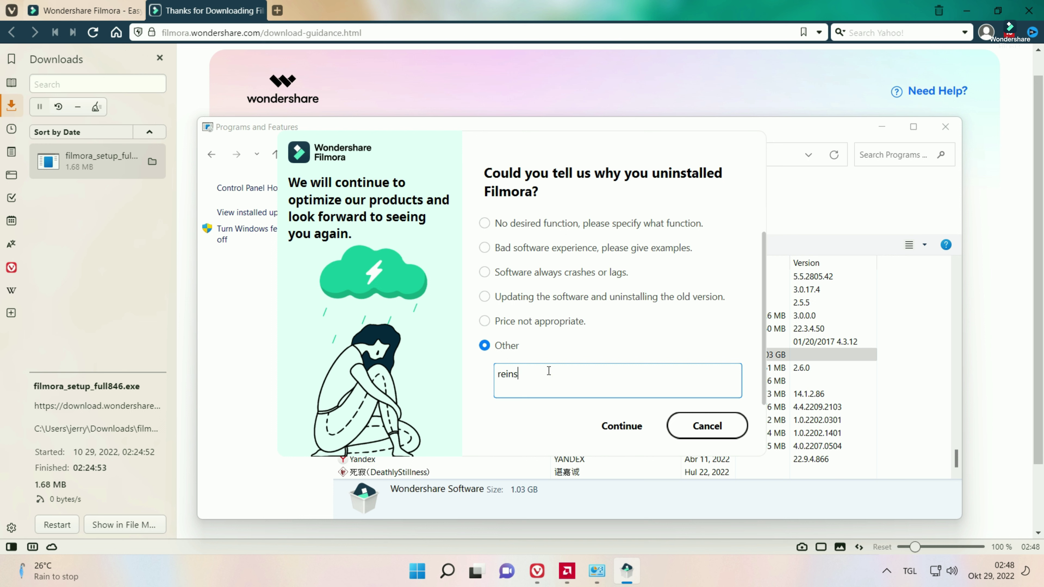
pyautogui.write('reinstal')
pyautogui.click(621, 426)
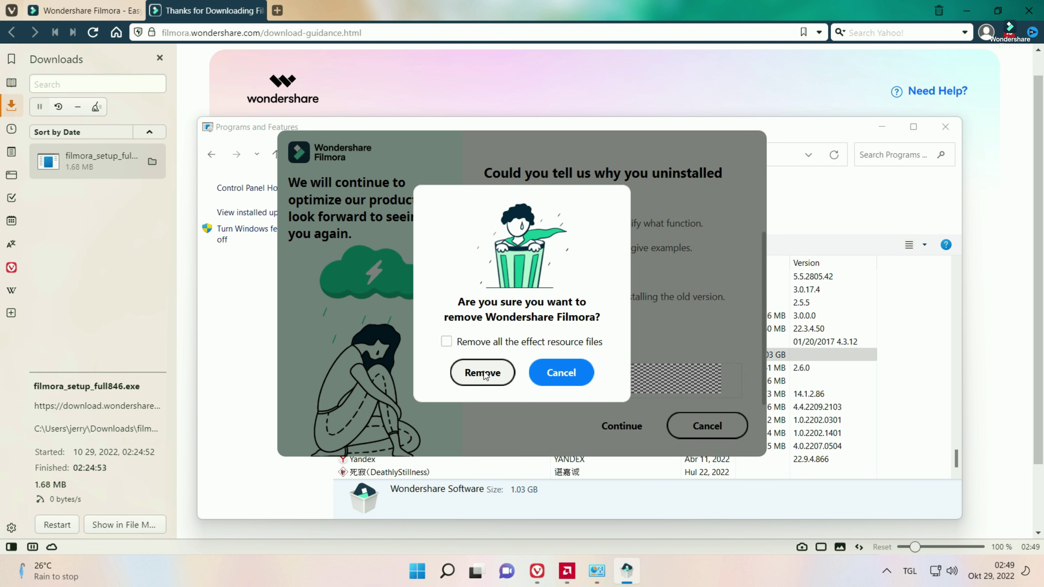
pyautogui.click(483, 374)
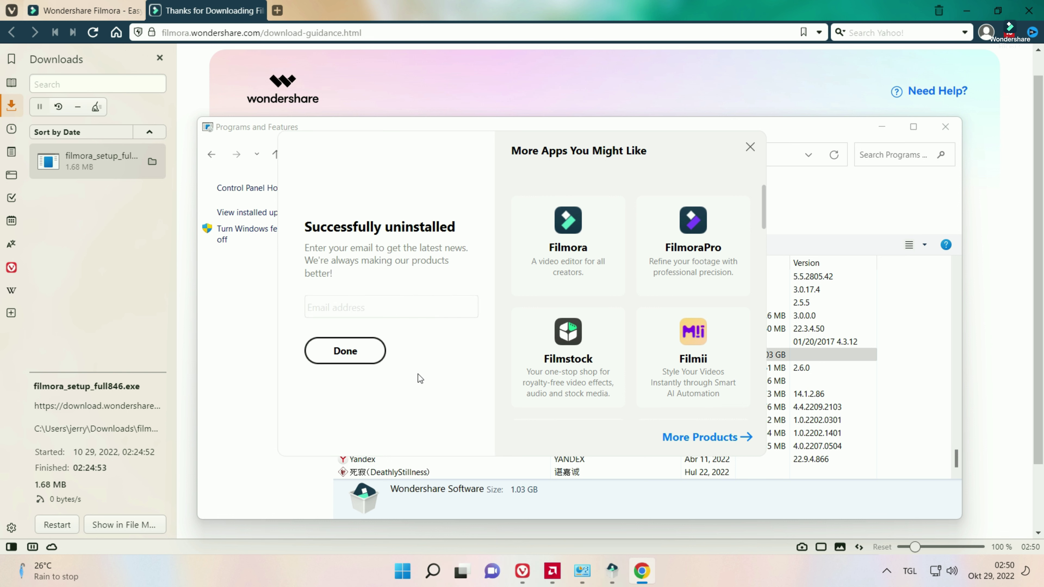
pyautogui.click(354, 357)
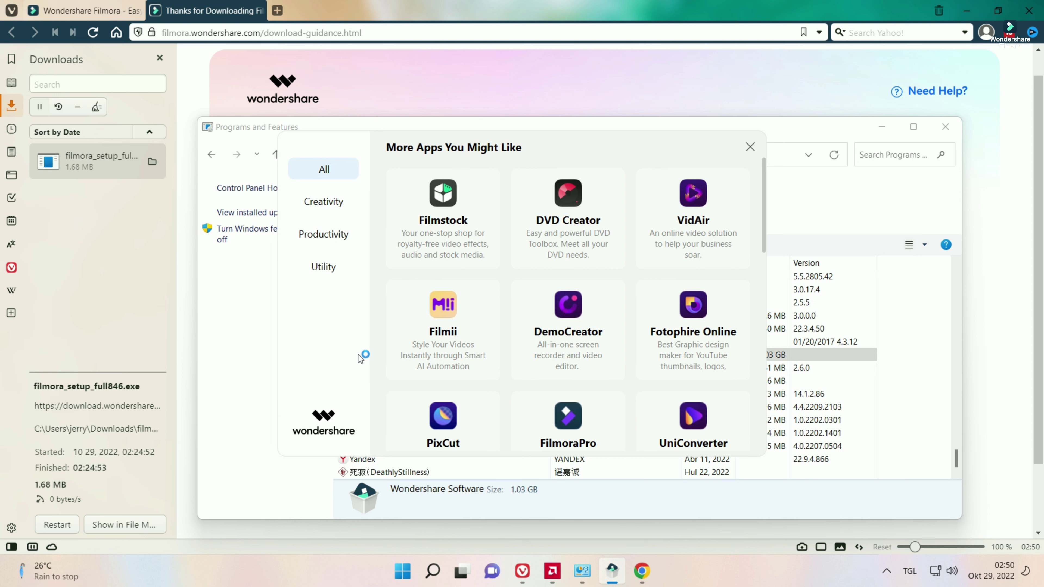
pyautogui.click(749, 147)
# Reload the Programs and Features list to check whether Wondershare Filmora 11 is still installed, and close Control Panel.
pyautogui.click(460, 356)
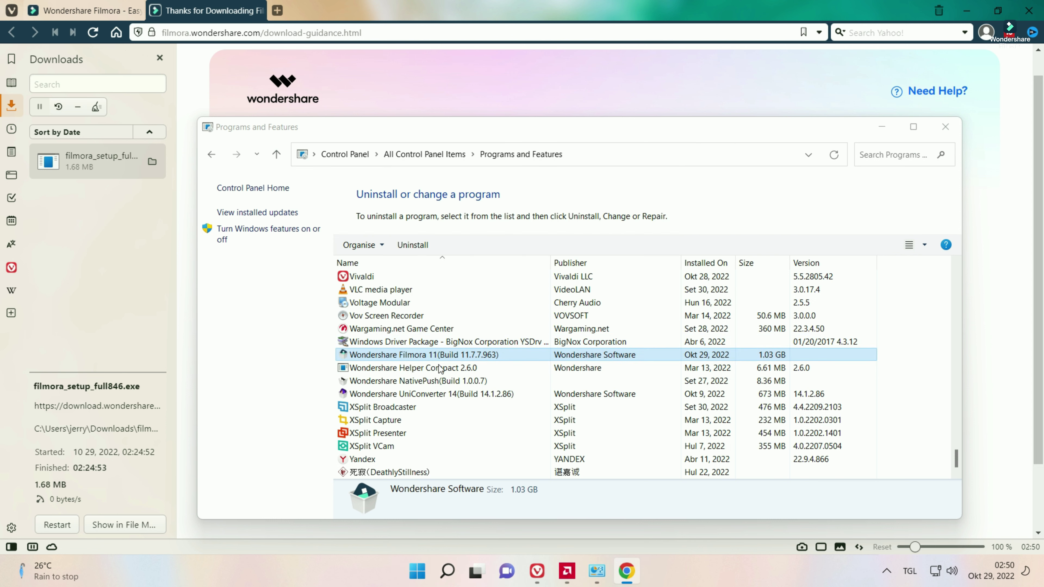
pyautogui.click(439, 368)
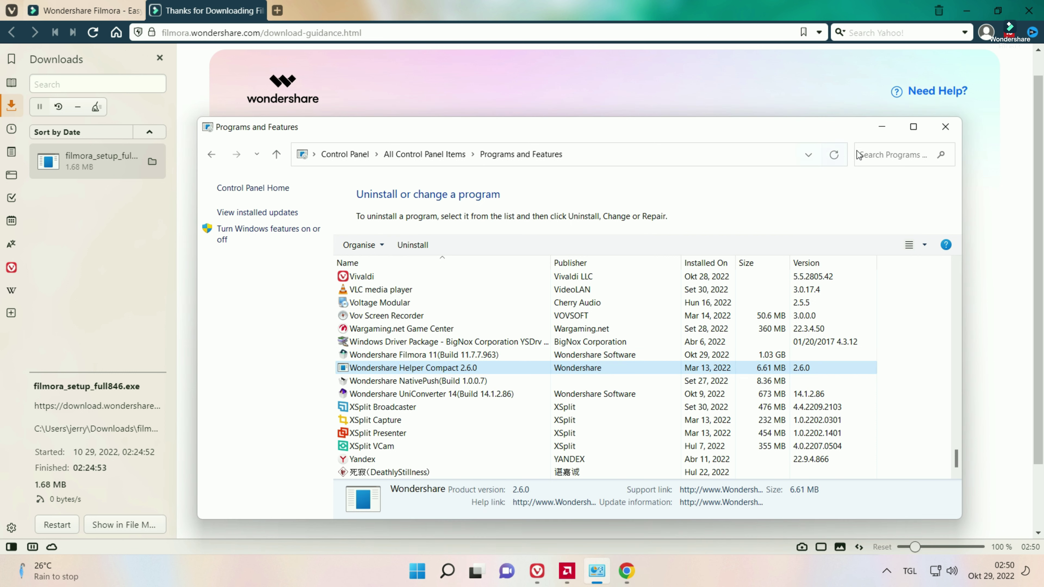
pyautogui.click(216, 156)
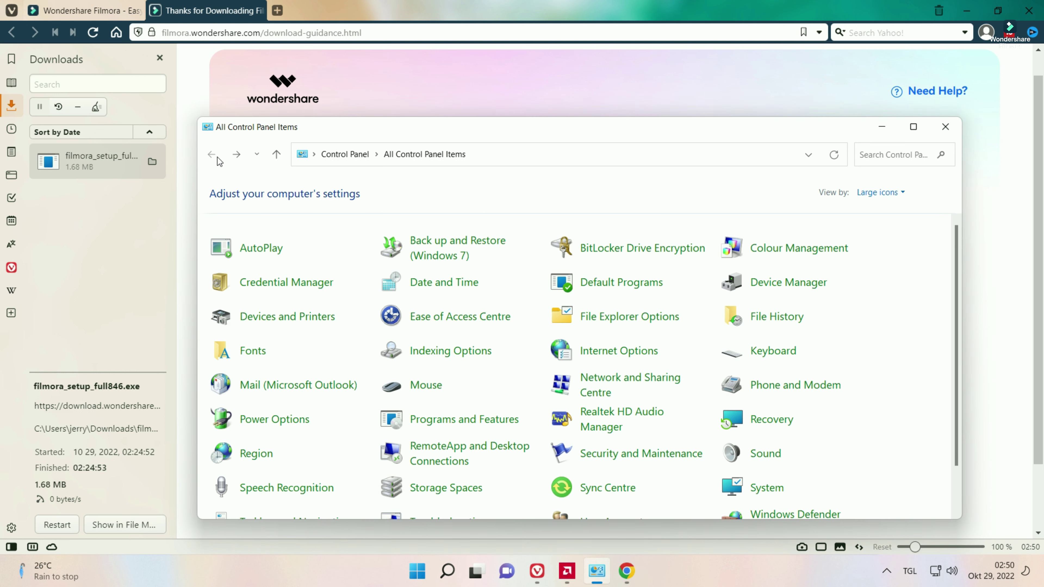
pyautogui.scroll(-1, 464, 391)
pyautogui.click(464, 391)
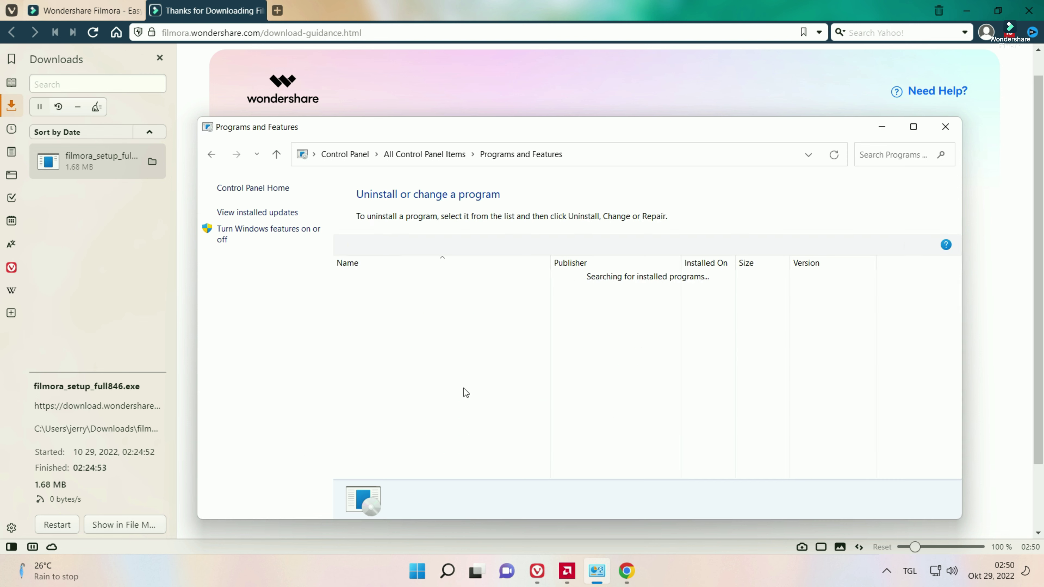
pyautogui.click(403, 379)
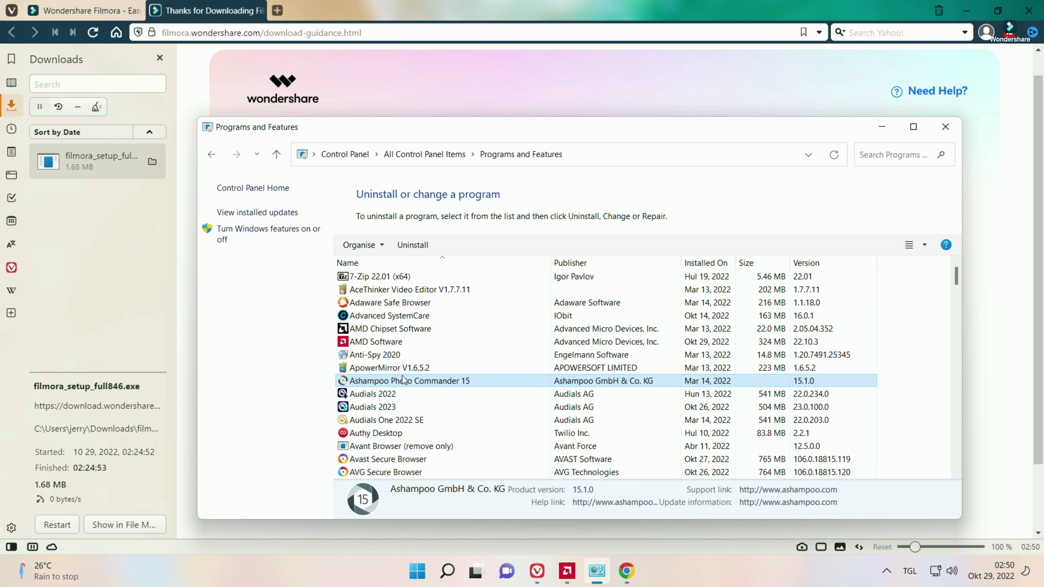
pyautogui.press('w')
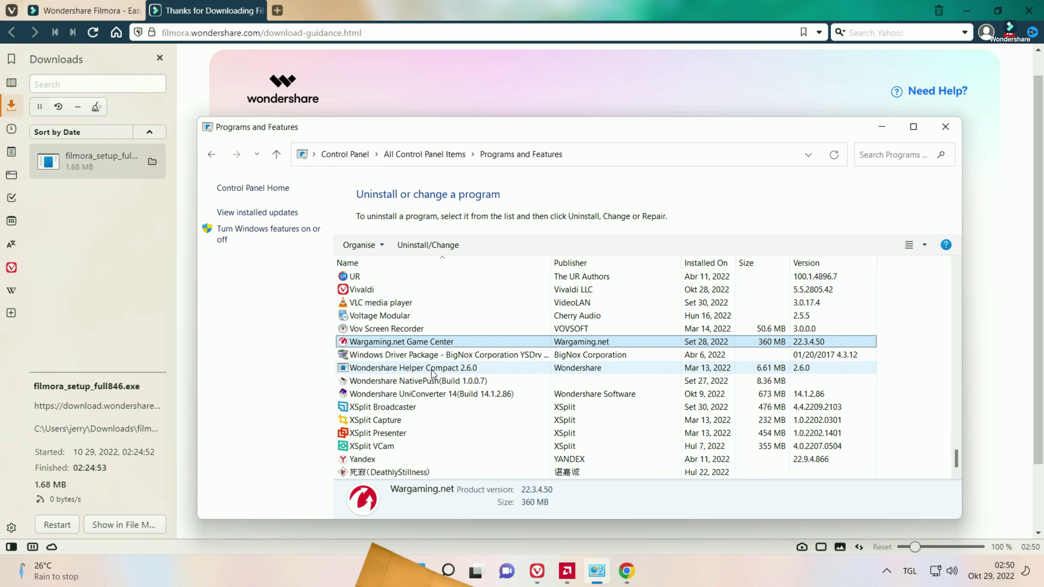
pyautogui.click(941, 134)
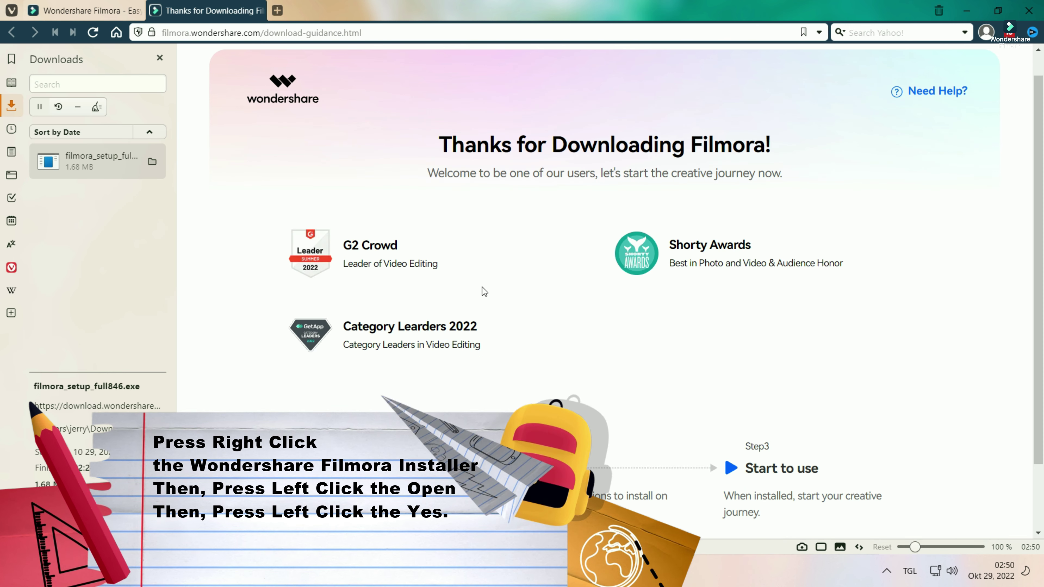
# Run the downloaded filmora_setup_full846.exe with permission to make changes, and open the folder browser in its installation settings.
pyautogui.rightClick(108, 160)
pyautogui.click(132, 173)
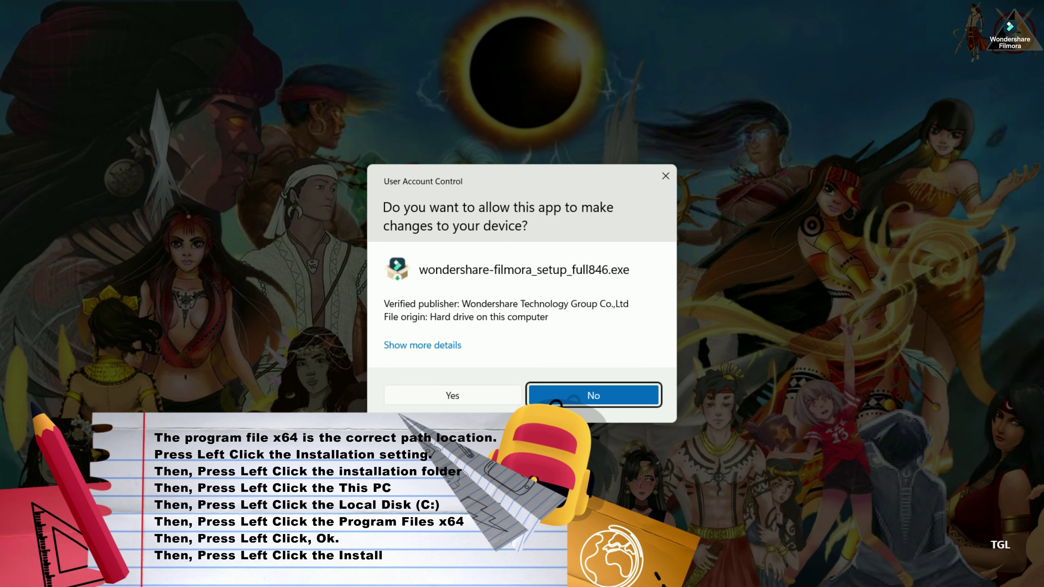
pyautogui.click(473, 392)
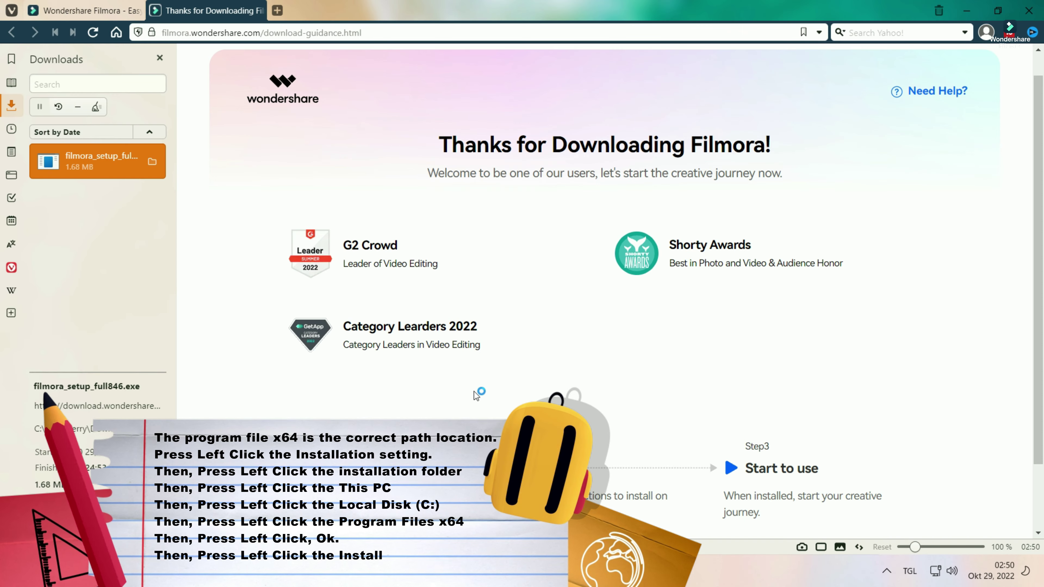
pyautogui.click(720, 411)
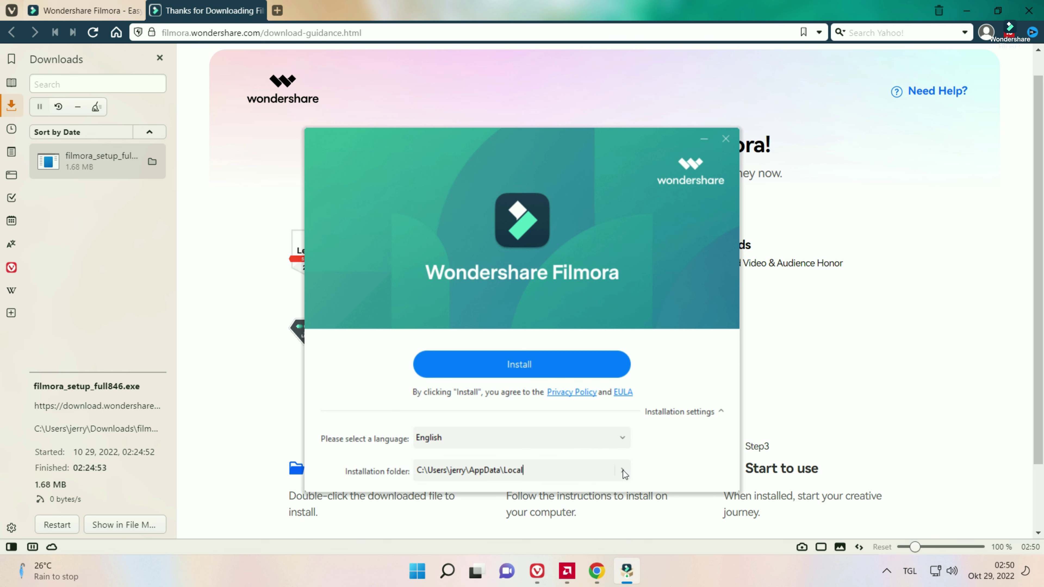
pyautogui.click(622, 470)
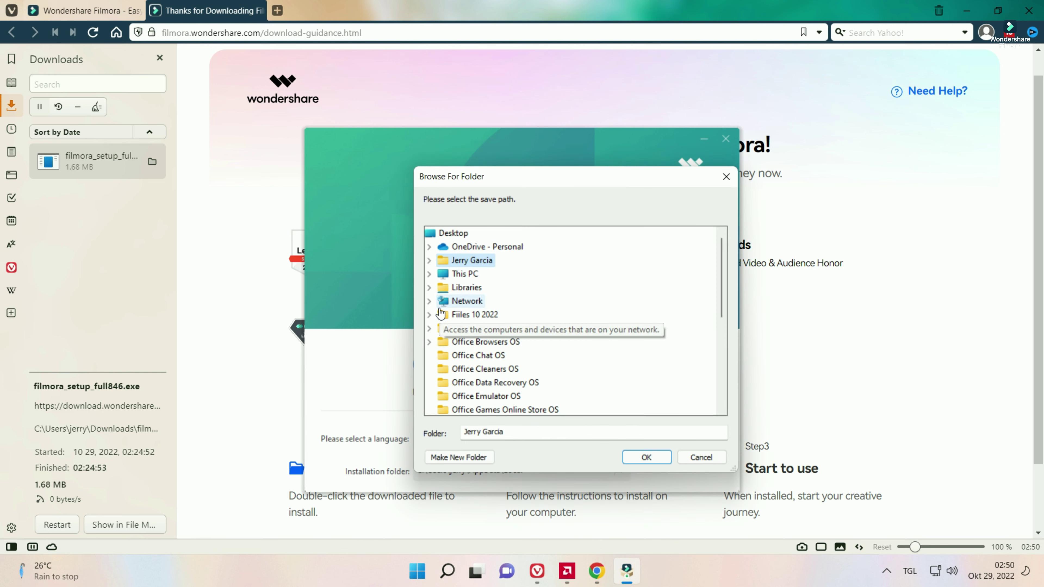
# Browse to Program Files on Local Disk (C:) for the installation folder and confirm the folder selection.
pyautogui.click(429, 275)
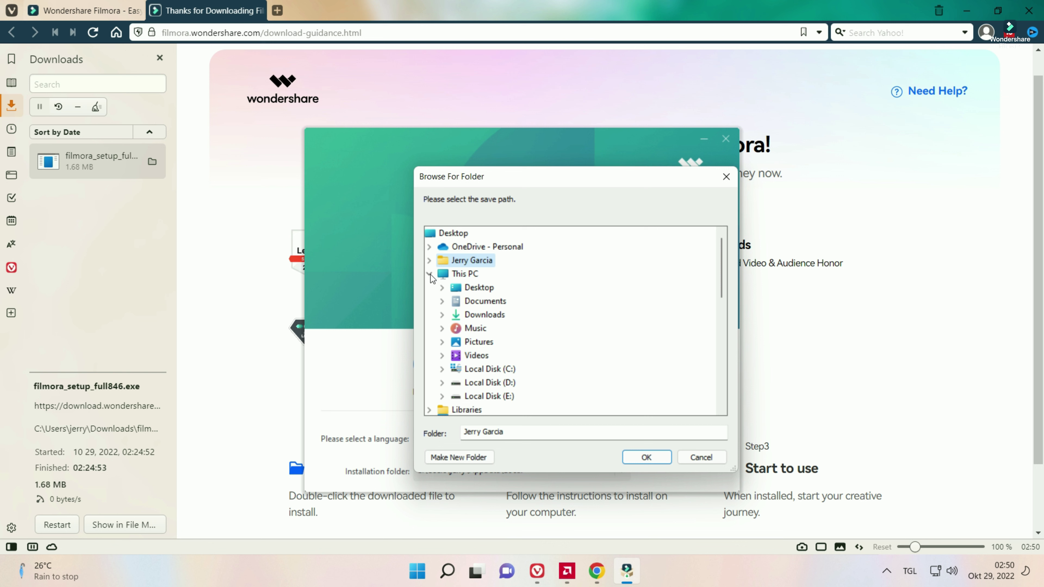
pyautogui.click(449, 370)
pyautogui.scroll(-3, 454, 354)
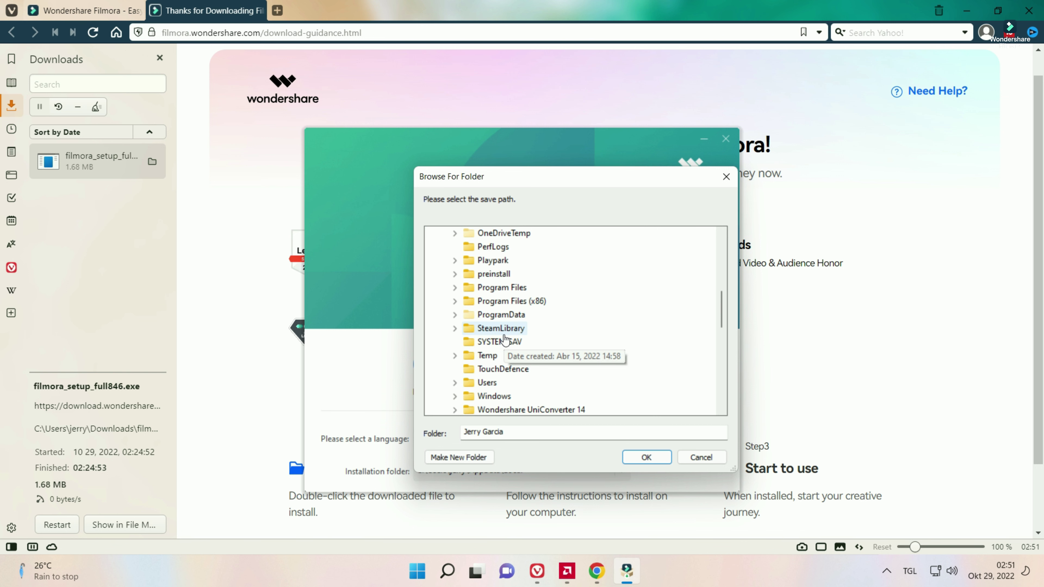
pyautogui.click(455, 287)
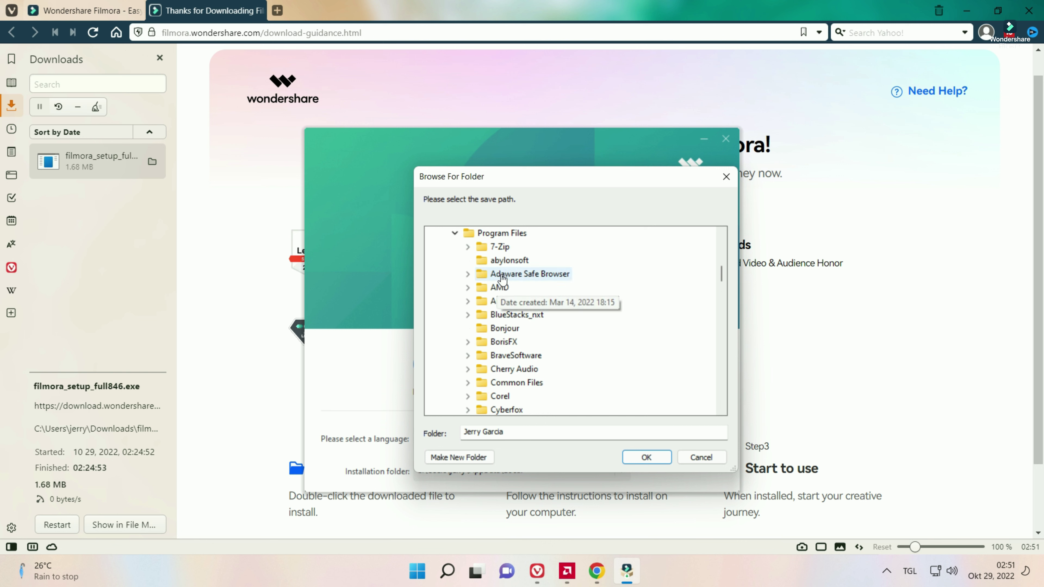
pyautogui.scroll(-8, 501, 333)
pyautogui.scroll(-10, 521, 341)
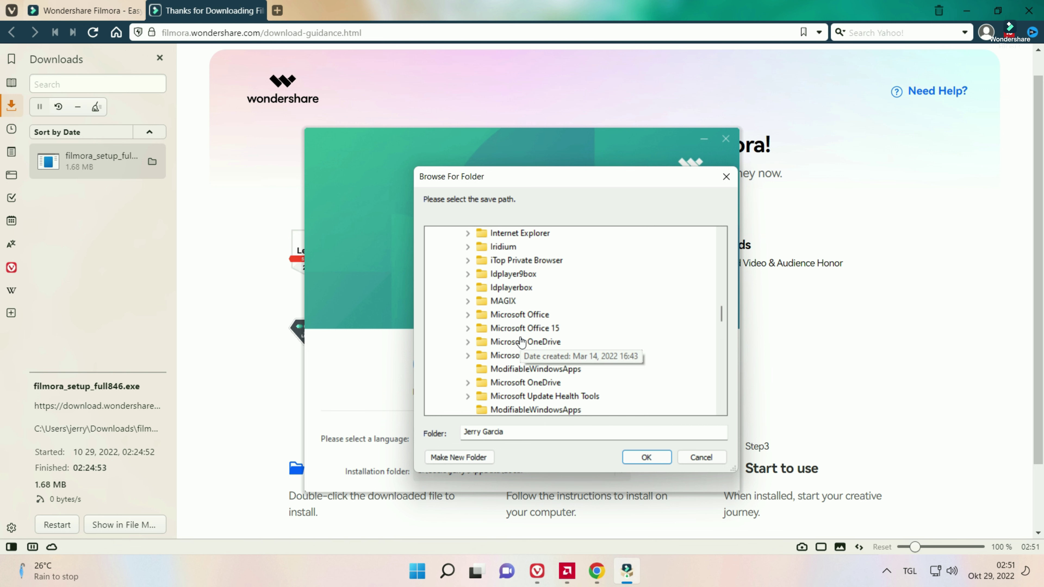
pyautogui.scroll(-5, 520, 341)
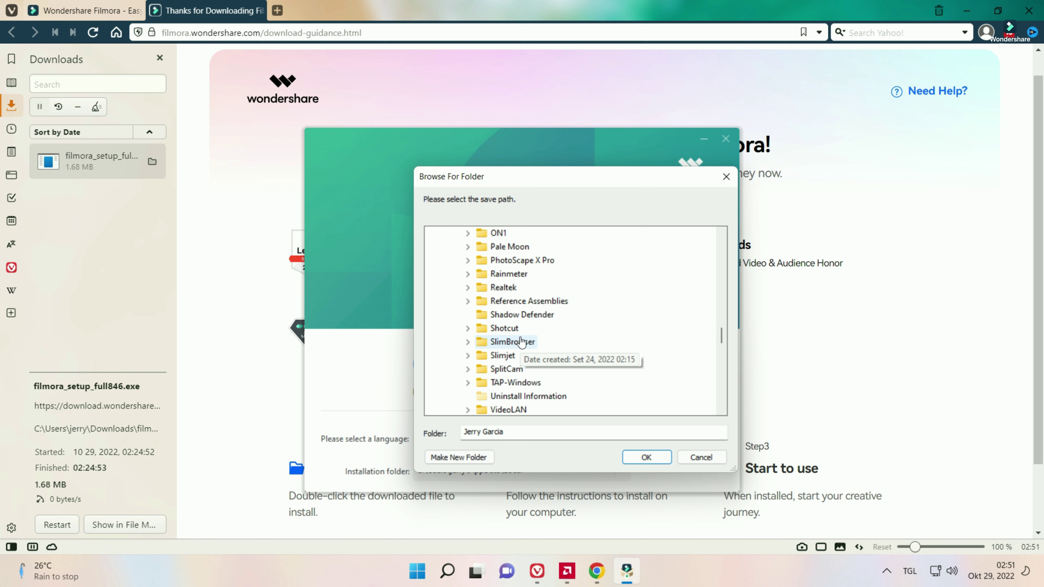
pyautogui.scroll(-1, 521, 341)
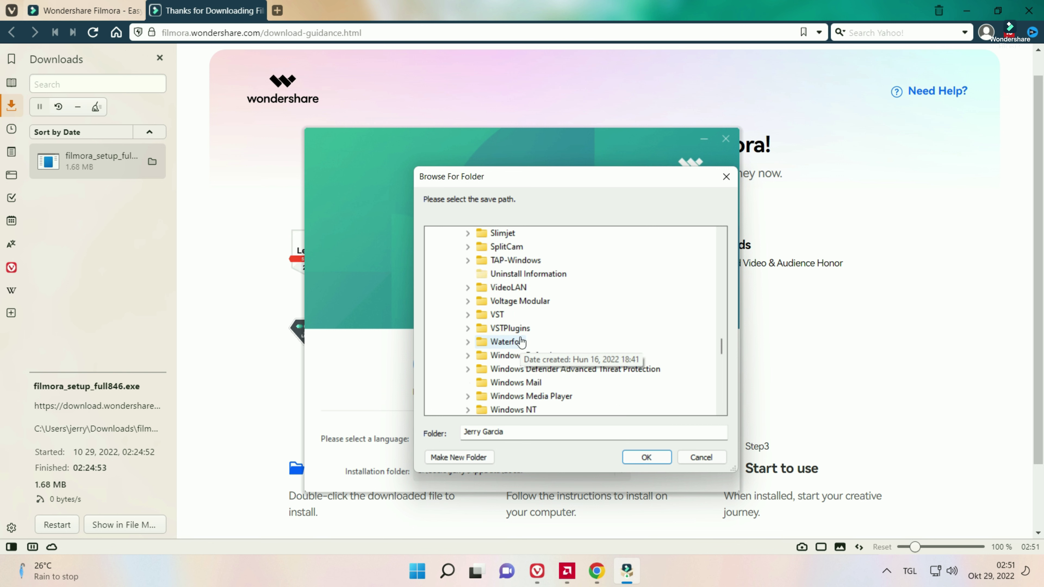
pyautogui.scroll(-2, 528, 385)
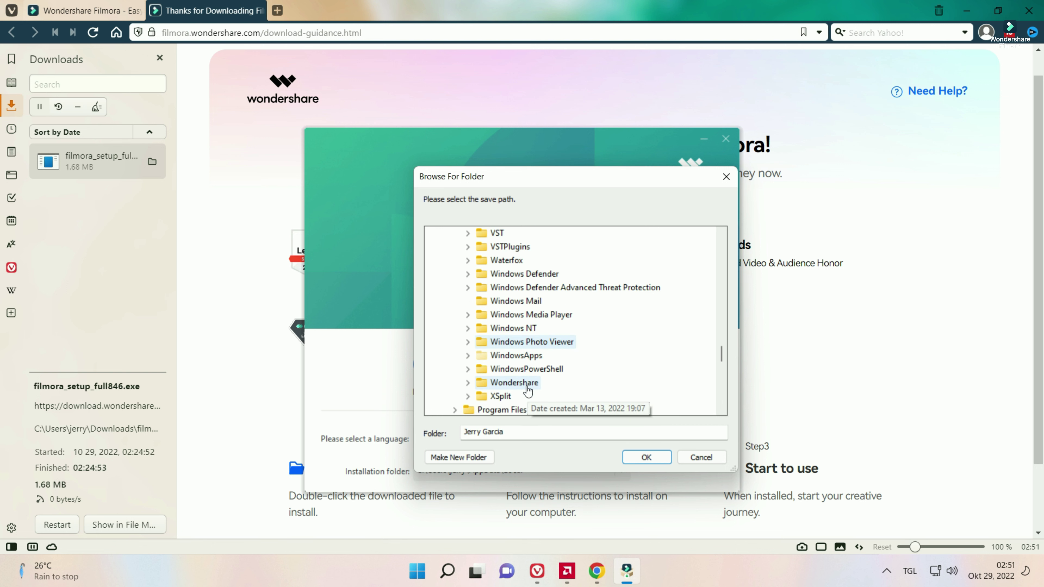
pyautogui.scroll(10, 514, 361)
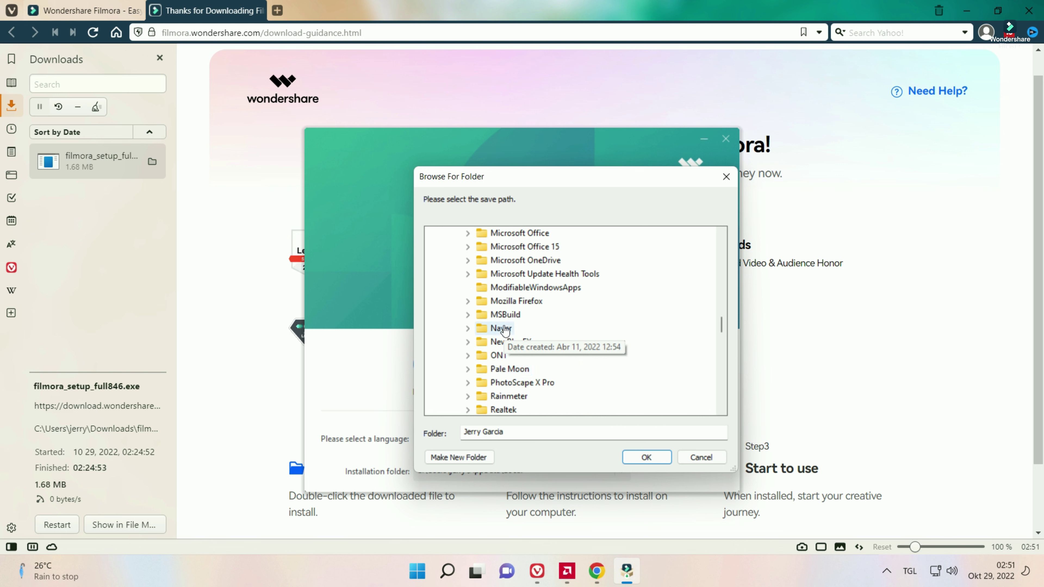
pyautogui.scroll(15, 506, 331)
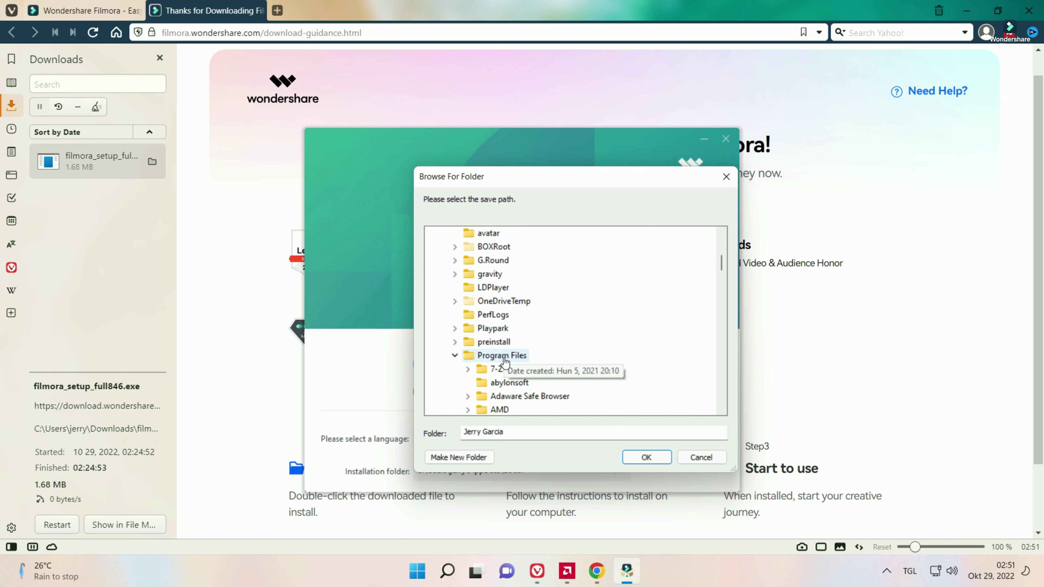
pyautogui.click(645, 457)
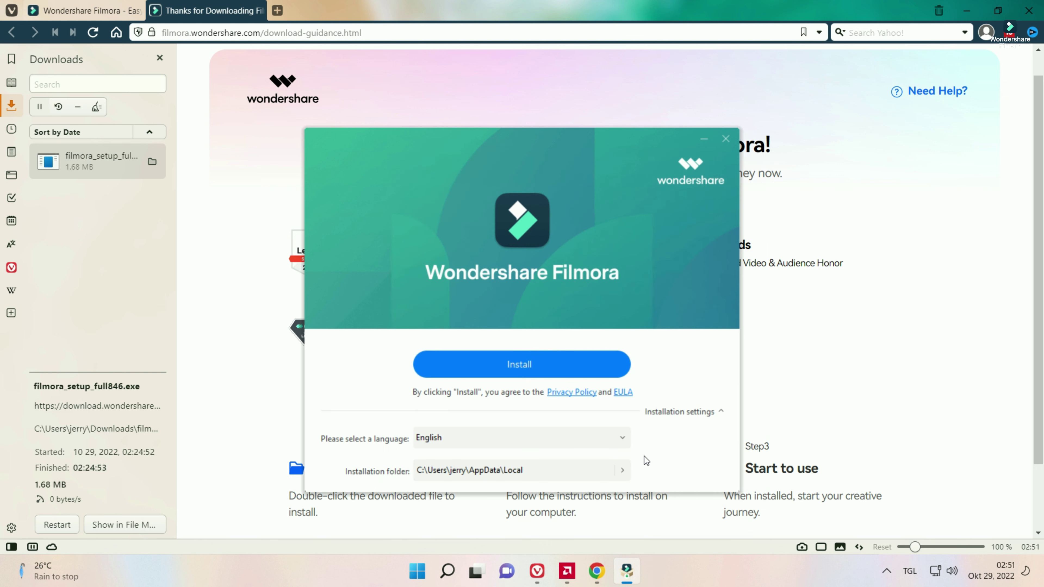
# Install Wondershare Filmora and launch it once the installation is complete.
pyautogui.click(542, 370)
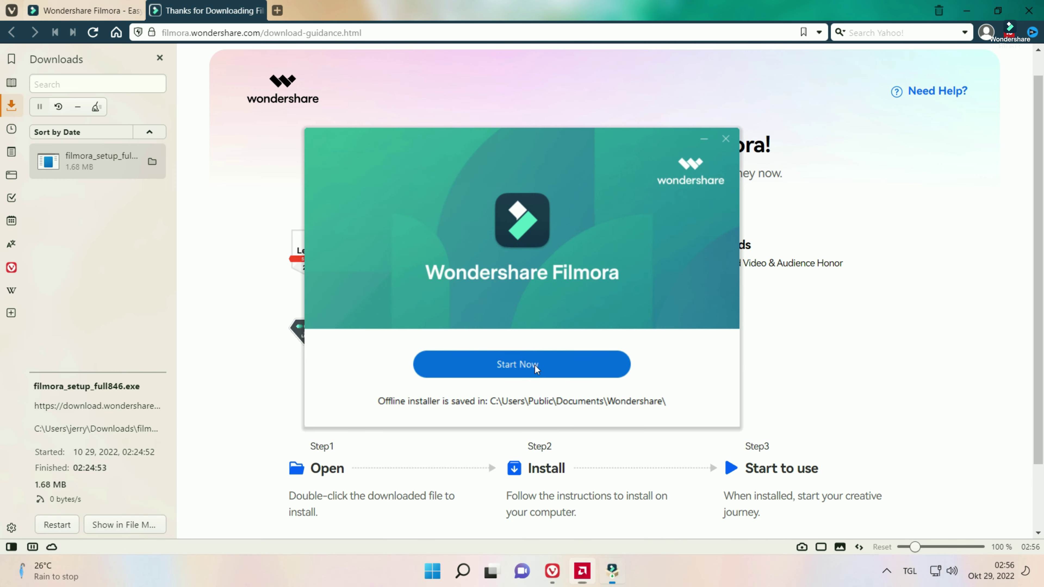
pyautogui.click(535, 365)
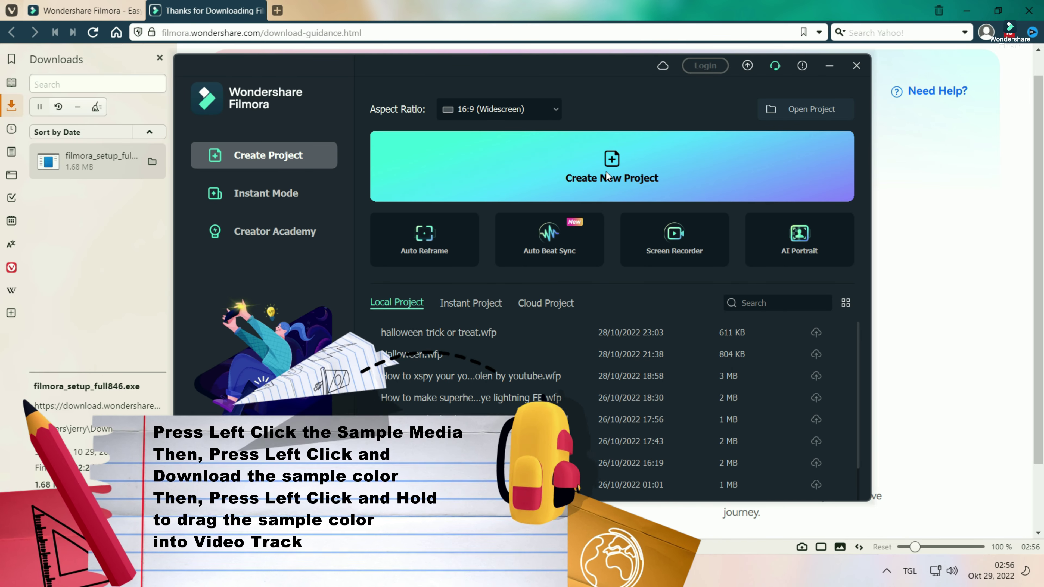
# Create a new project and place the Black sample color from Sample Media at the start of video track 1.
pyautogui.click(621, 164)
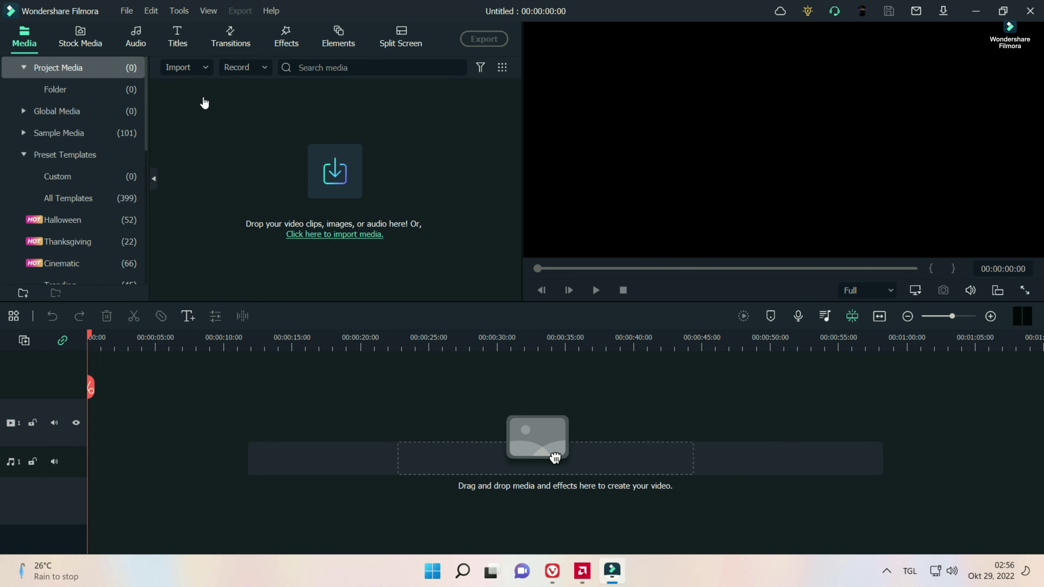
pyautogui.click(25, 134)
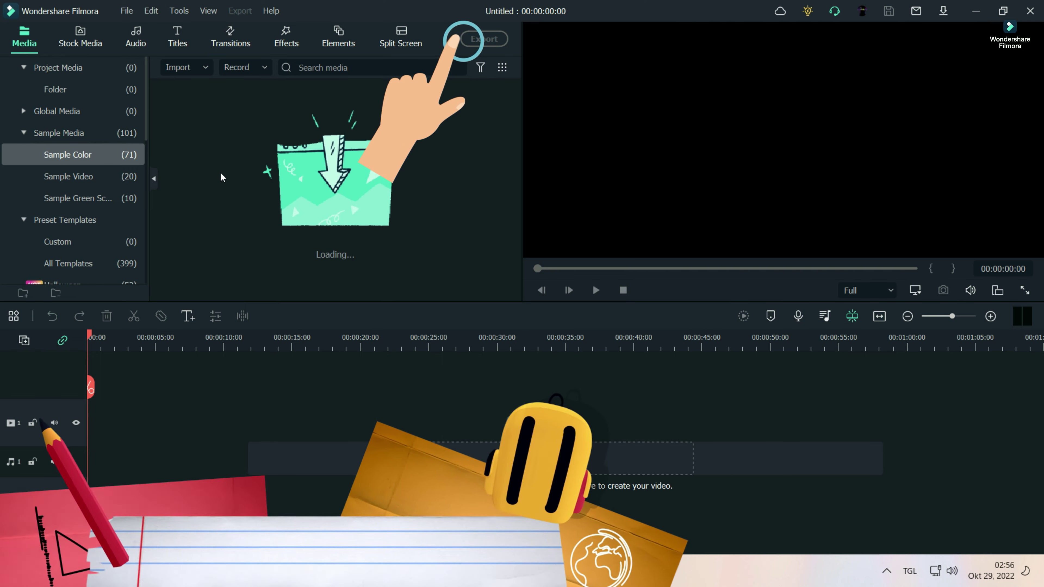
pyautogui.moveTo(304, 119); pyautogui.dragTo(121, 409)
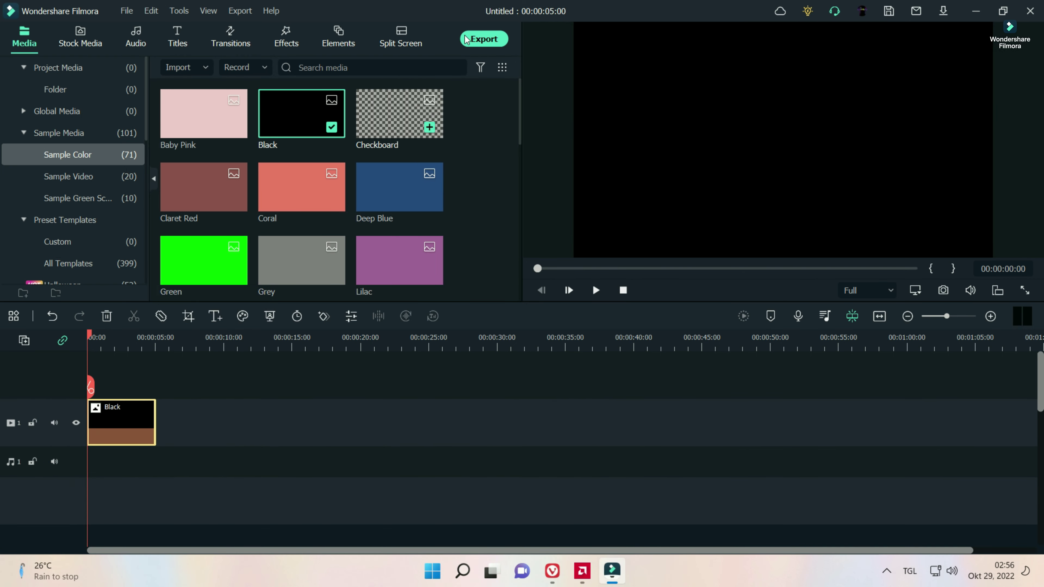
# Test the YouTube and Vimeo logins in the export window, cancelling each login attempt.
pyautogui.click(483, 39)
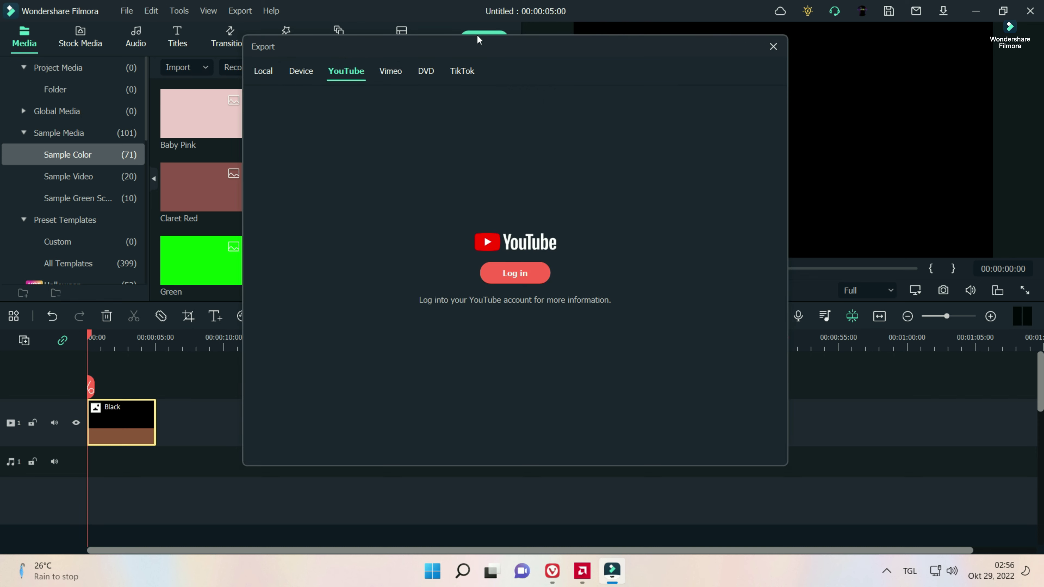
pyautogui.click(523, 276)
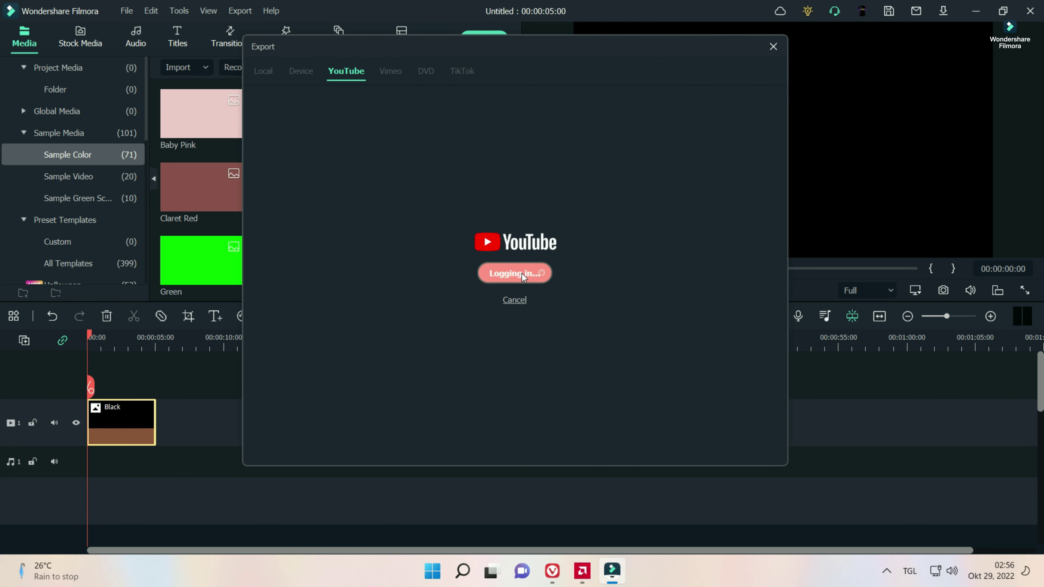
pyautogui.click(522, 304)
pyautogui.click(394, 80)
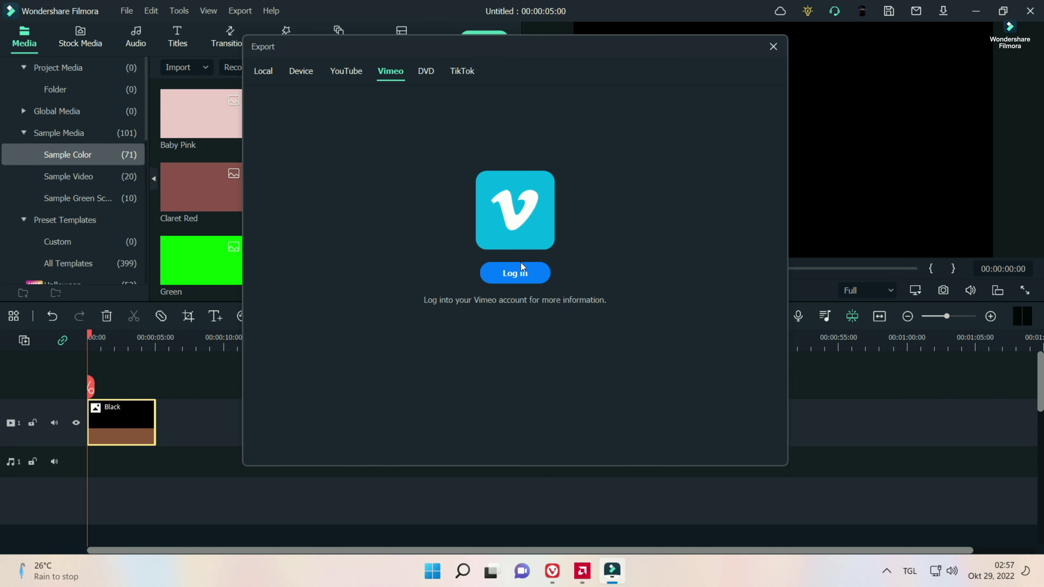
pyautogui.click(525, 275)
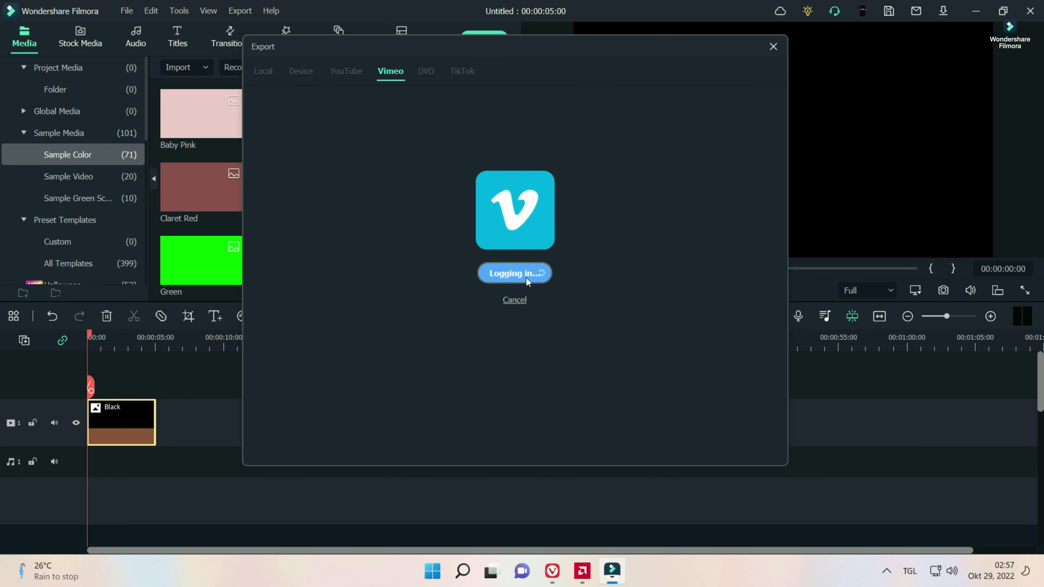
pyautogui.click(520, 303)
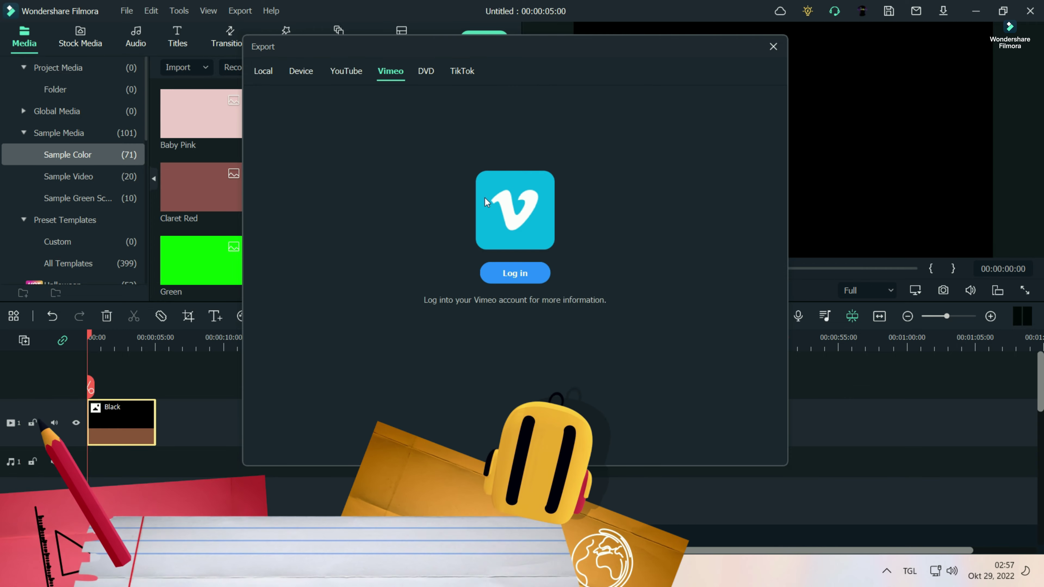
# Test the TikTok login in the export window and cancel the attempt.
pyautogui.click(468, 80)
pyautogui.click(528, 275)
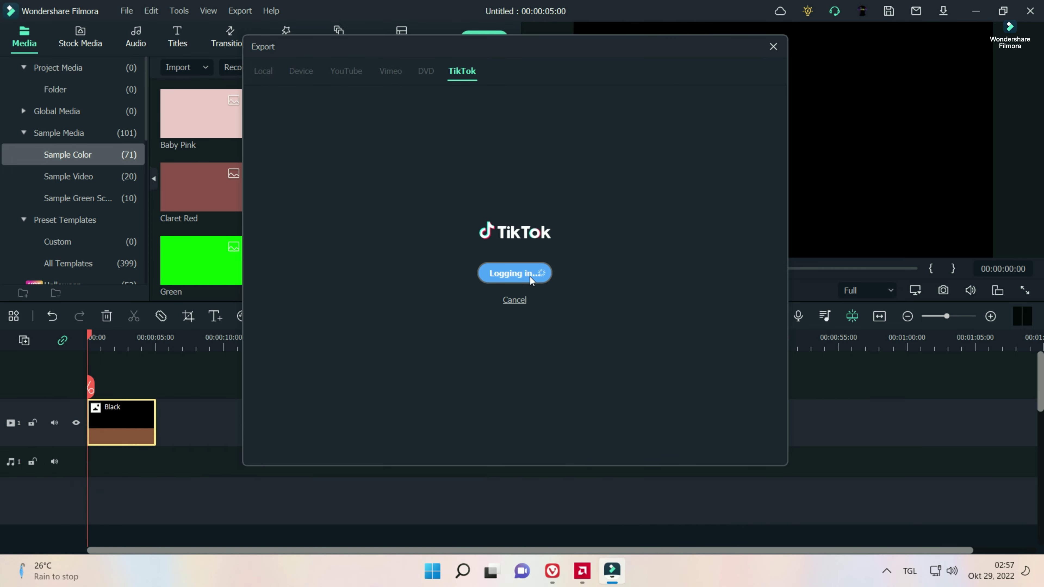
pyautogui.click(522, 301)
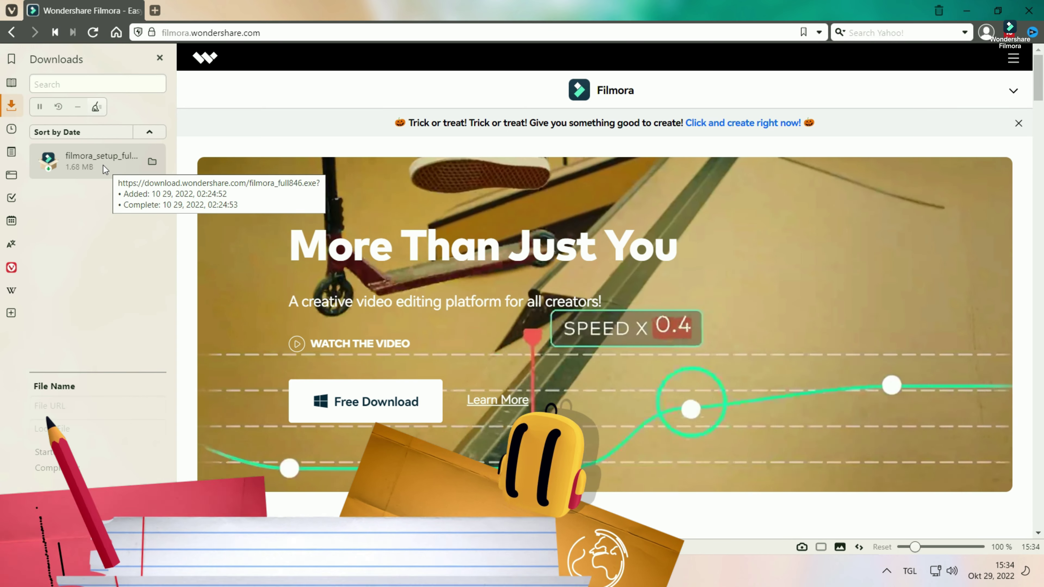
# Run the downloaded Filmora installer from Vivaldi's download list, allow it to make changes, and open the installation folder browser.
pyautogui.rightClick(104, 165)
pyautogui.click(128, 179)
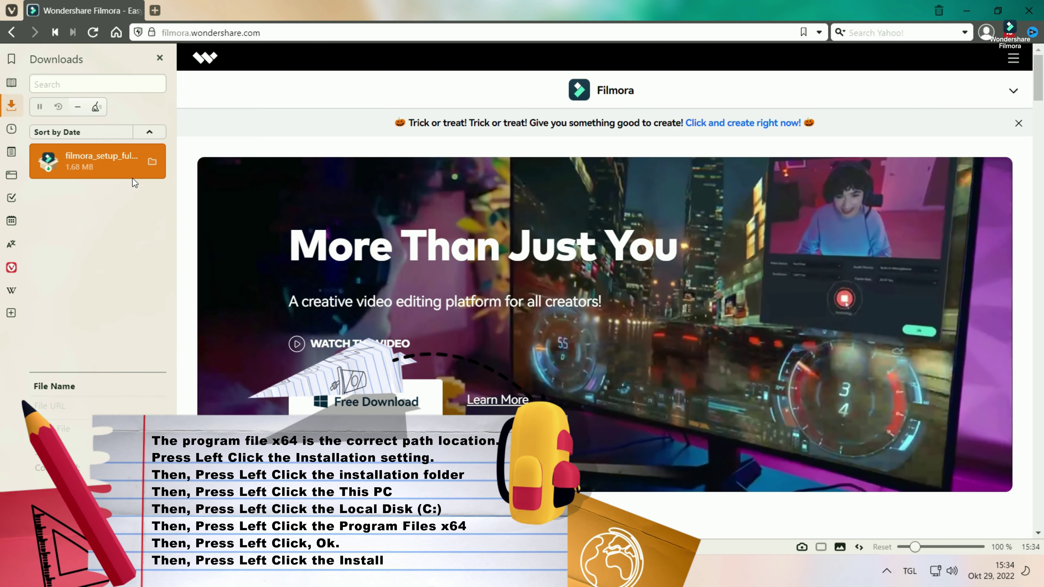
pyautogui.click(452, 395)
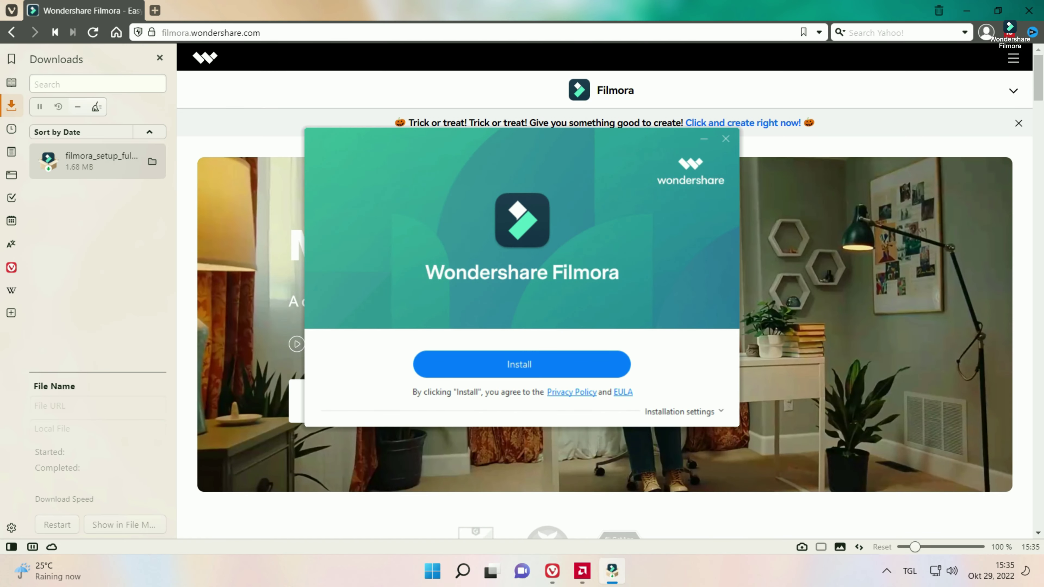
pyautogui.click(720, 411)
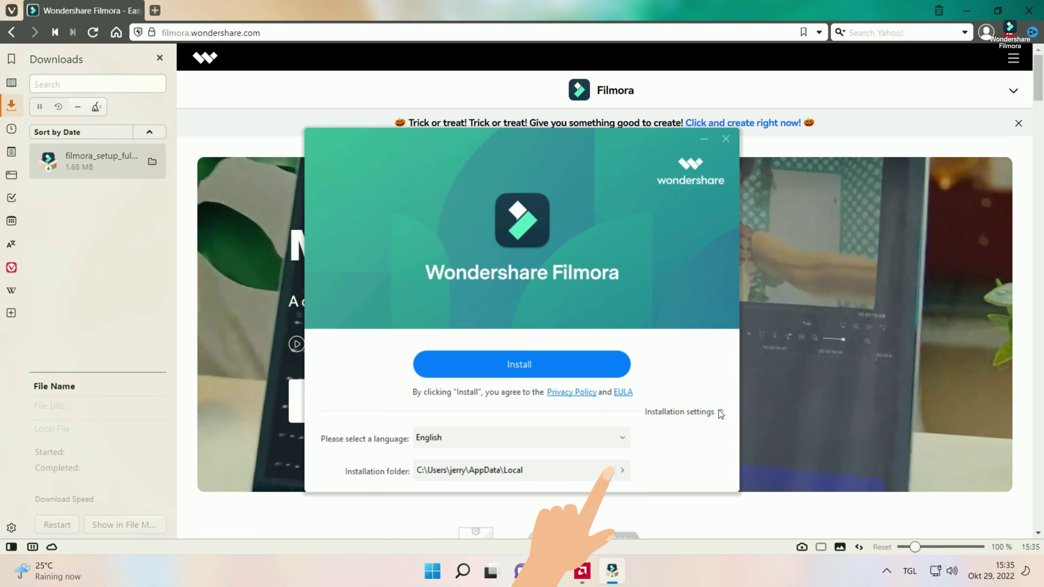
pyautogui.click(623, 471)
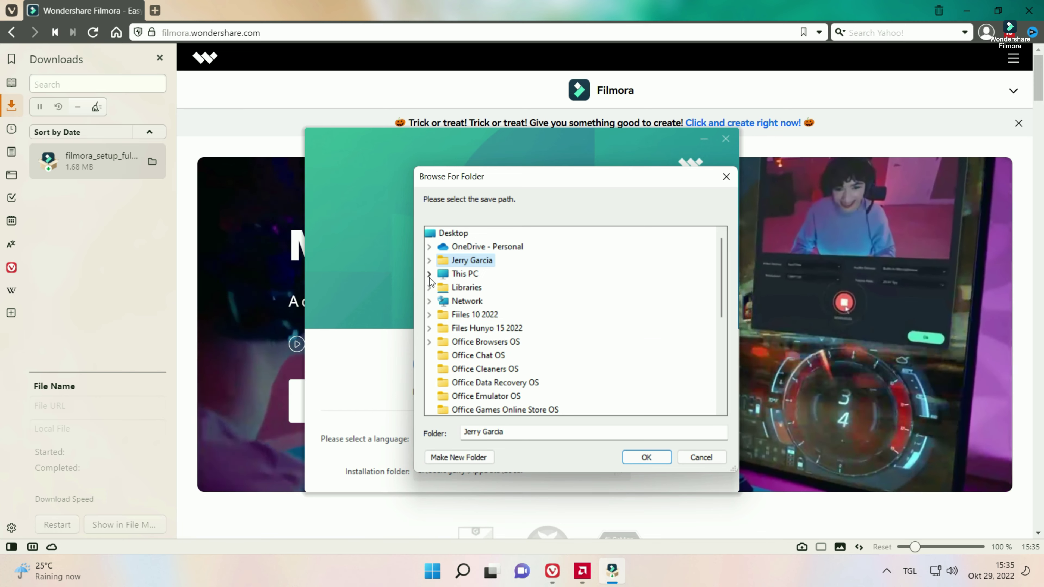
# Set the installation folder to Program Files on Local Disk (C:) and install Wondershare Filmora.
pyautogui.click(429, 276)
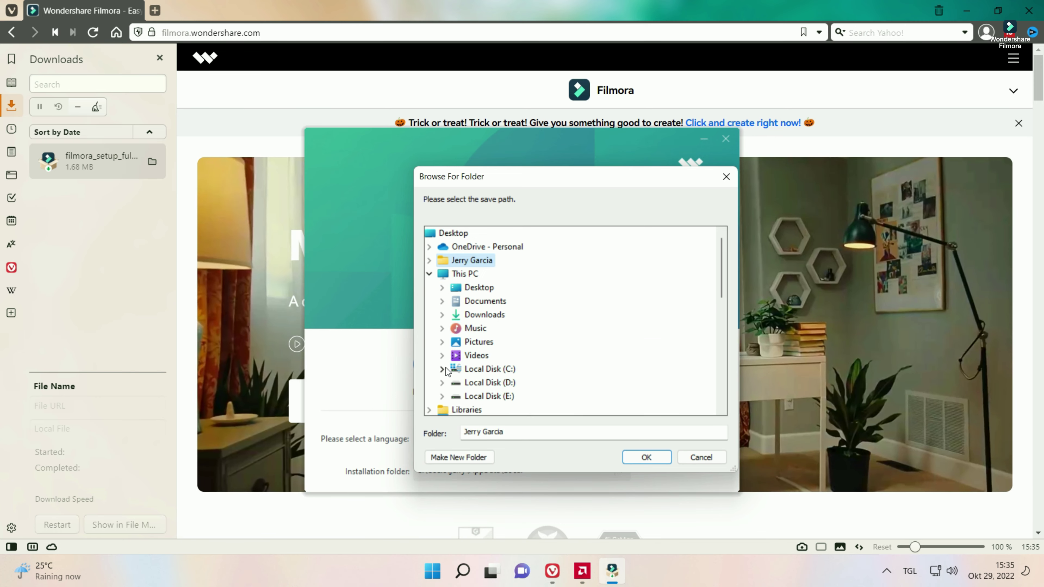
pyautogui.click(442, 369)
pyautogui.scroll(-3, 510, 369)
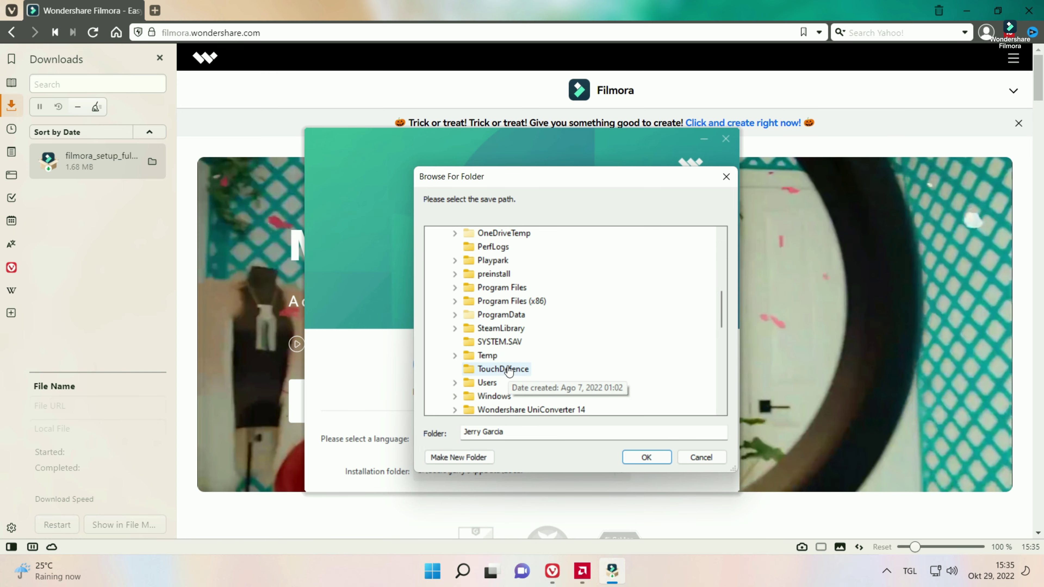
pyautogui.scroll(-2, 509, 370)
pyautogui.scroll(2, 508, 370)
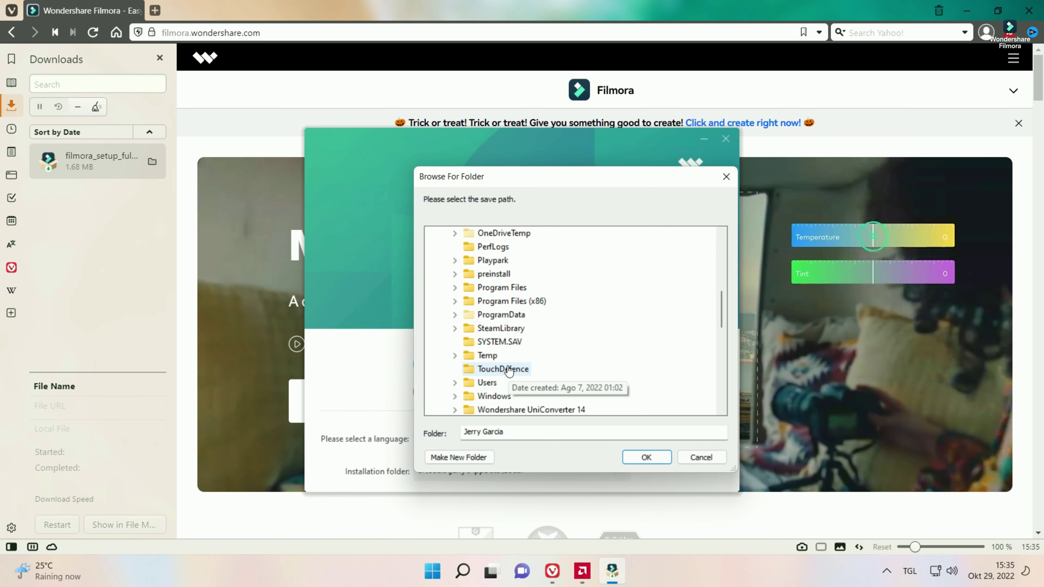
pyautogui.doubleClick(503, 287)
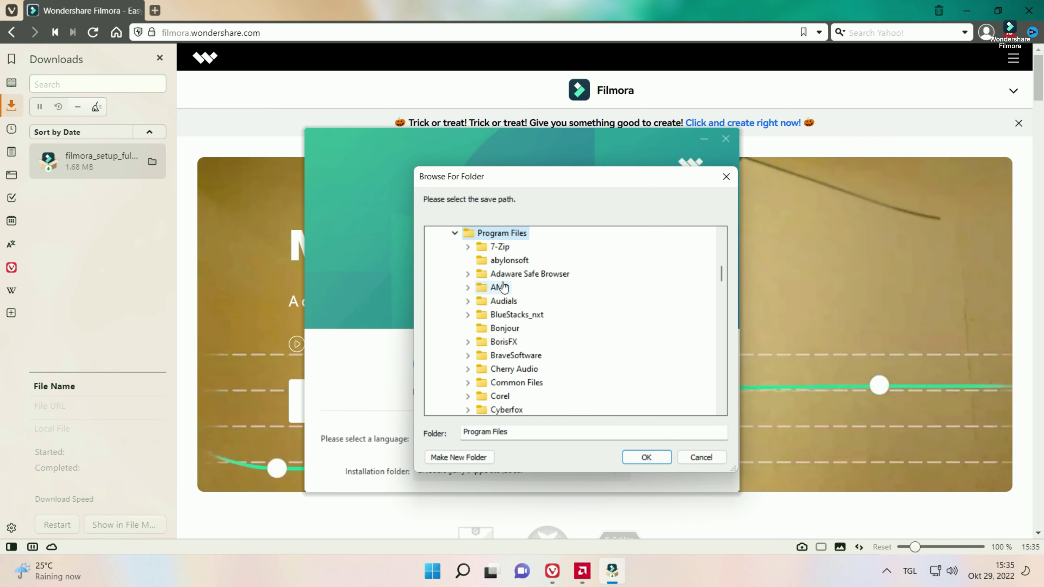
pyautogui.click(643, 457)
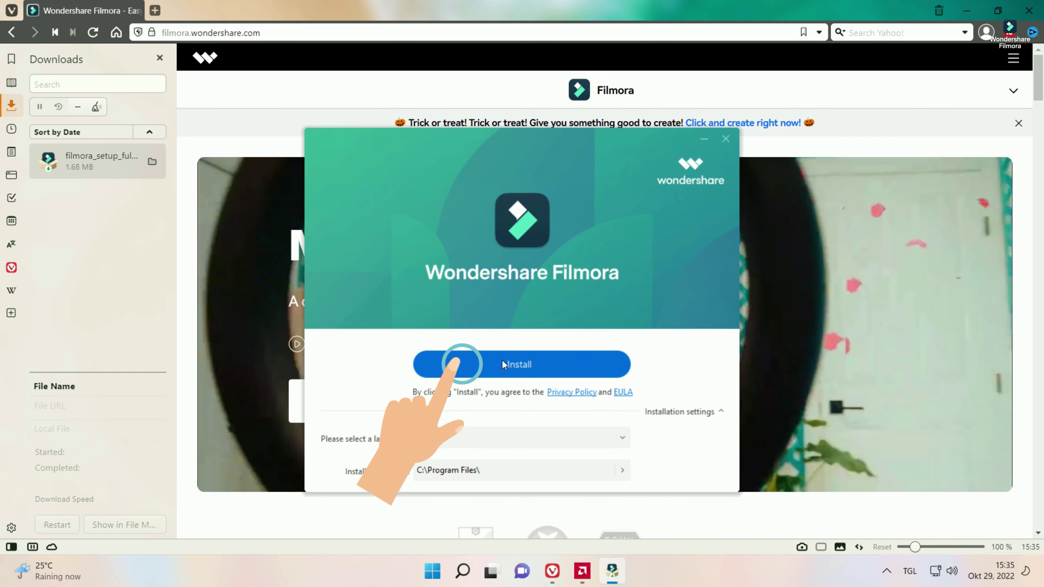
pyautogui.click(514, 361)
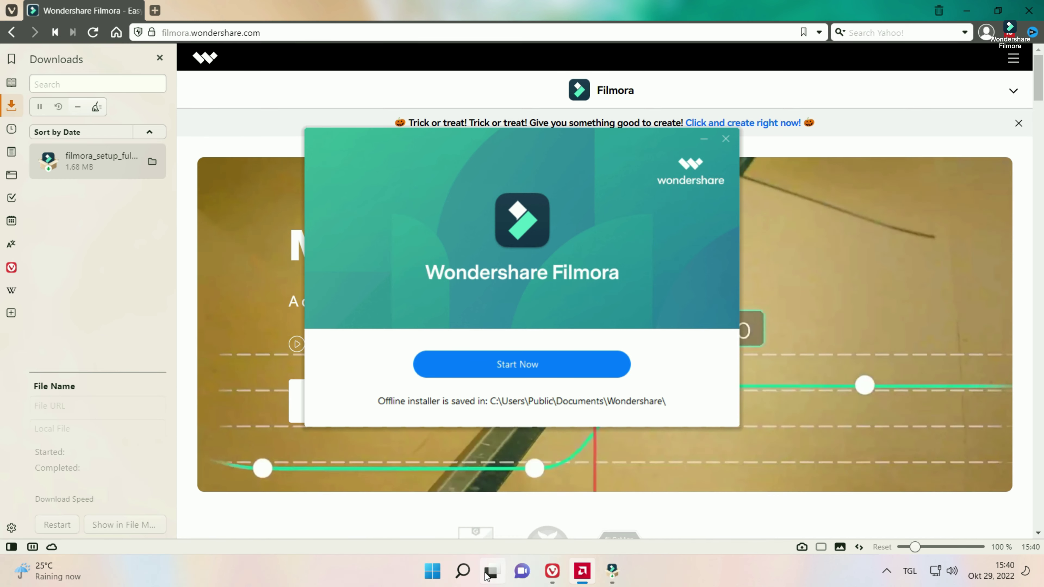
# Switch to the Windows Default apps settings and make Vivaldi the default browser.
pyautogui.click(463, 572)
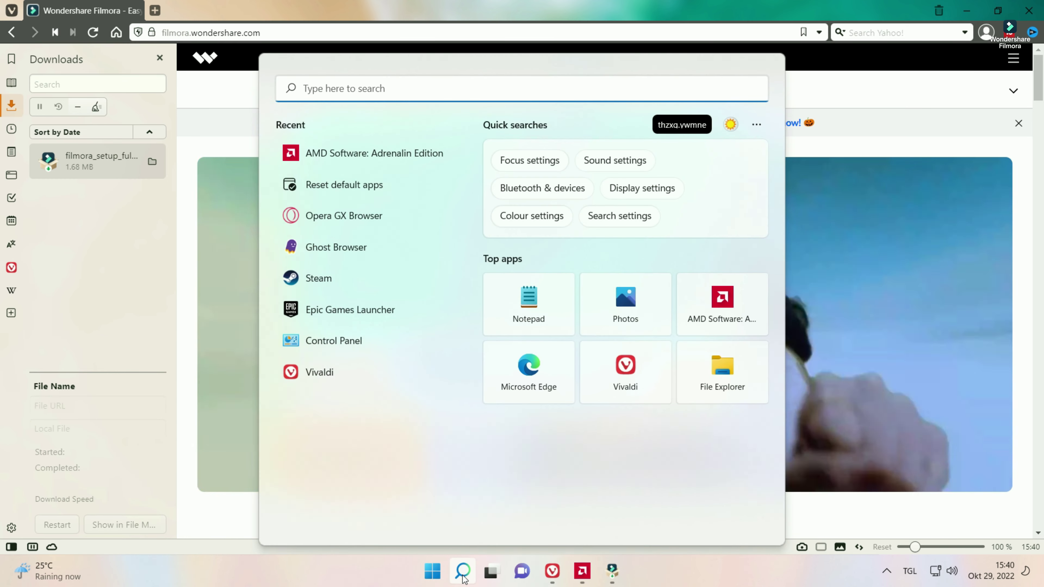
pyautogui.click(335, 182)
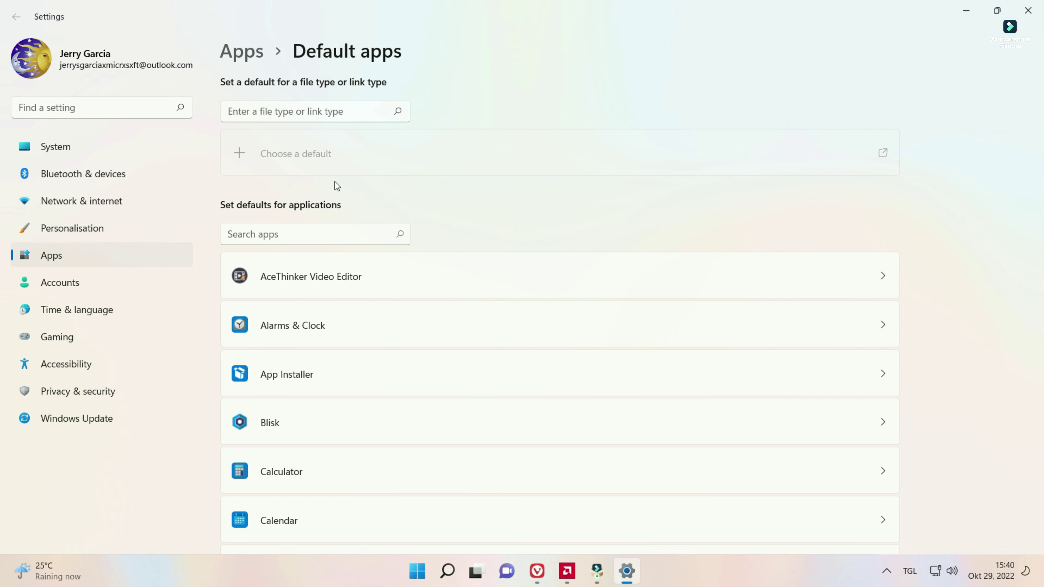
pyautogui.scroll(-15, 341, 438)
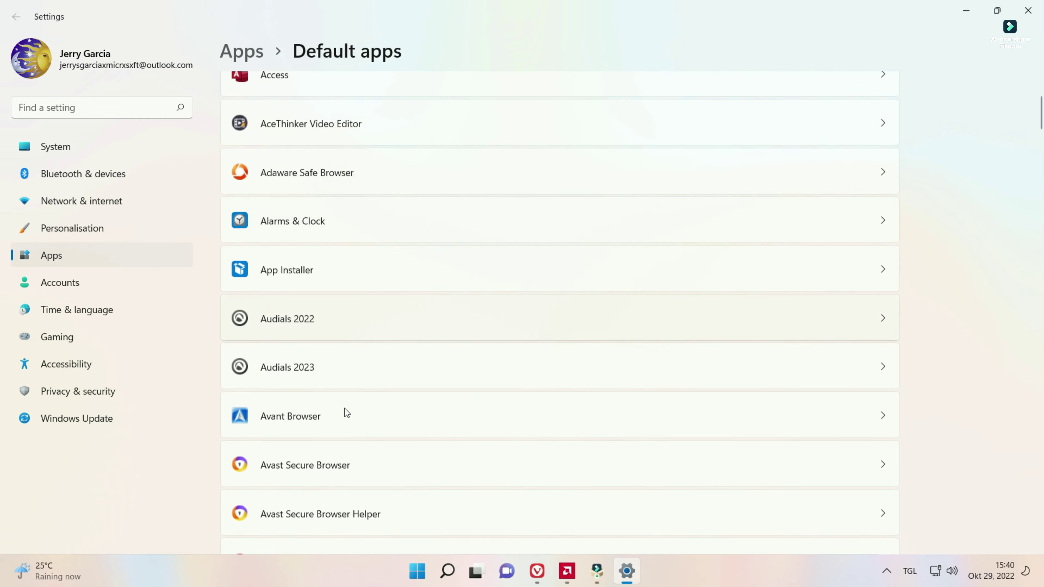
pyautogui.scroll(-15, 345, 396)
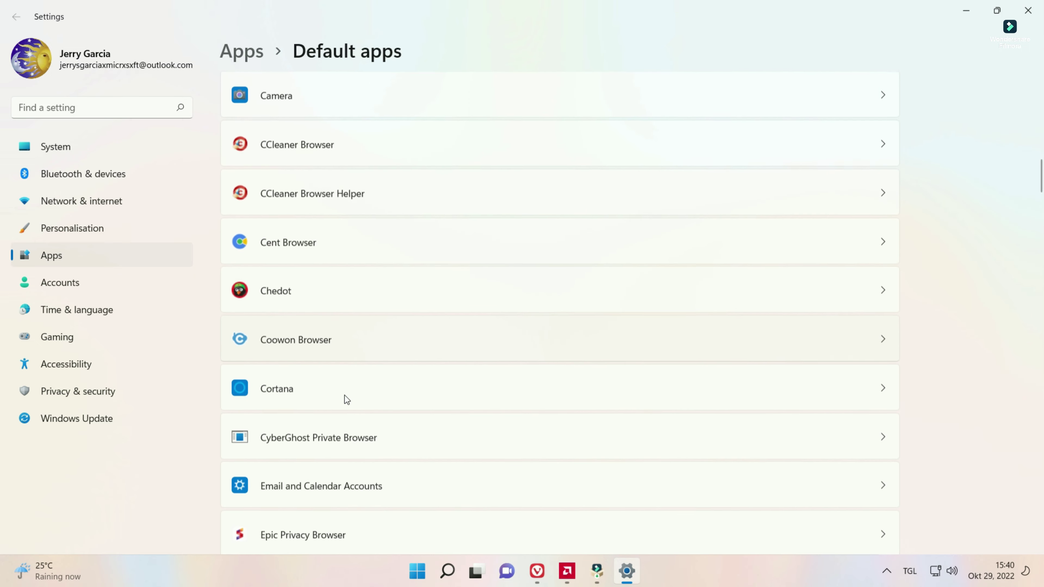
pyautogui.scroll(-15, 344, 395)
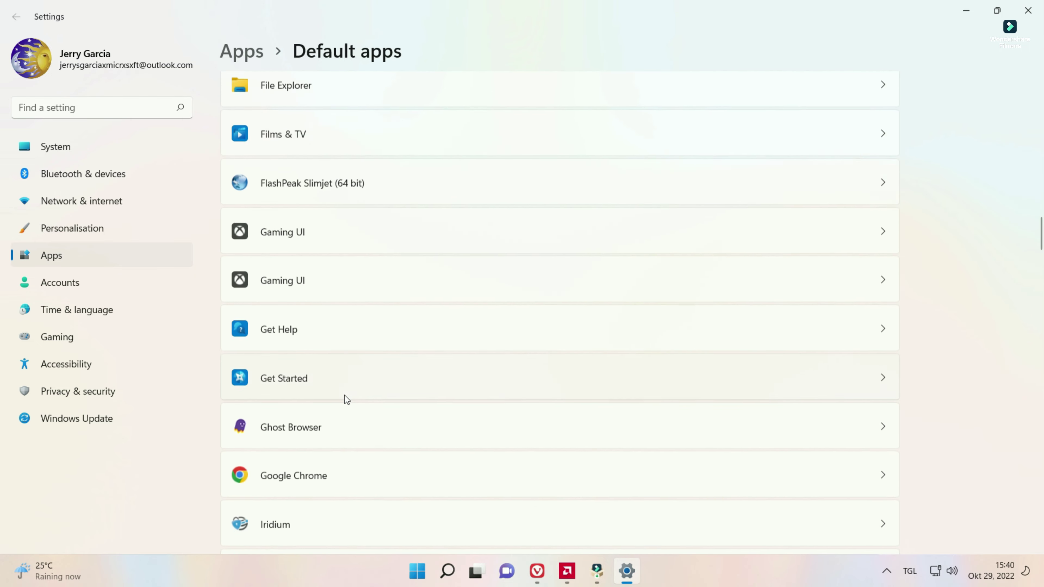
pyautogui.scroll(-15, 344, 395)
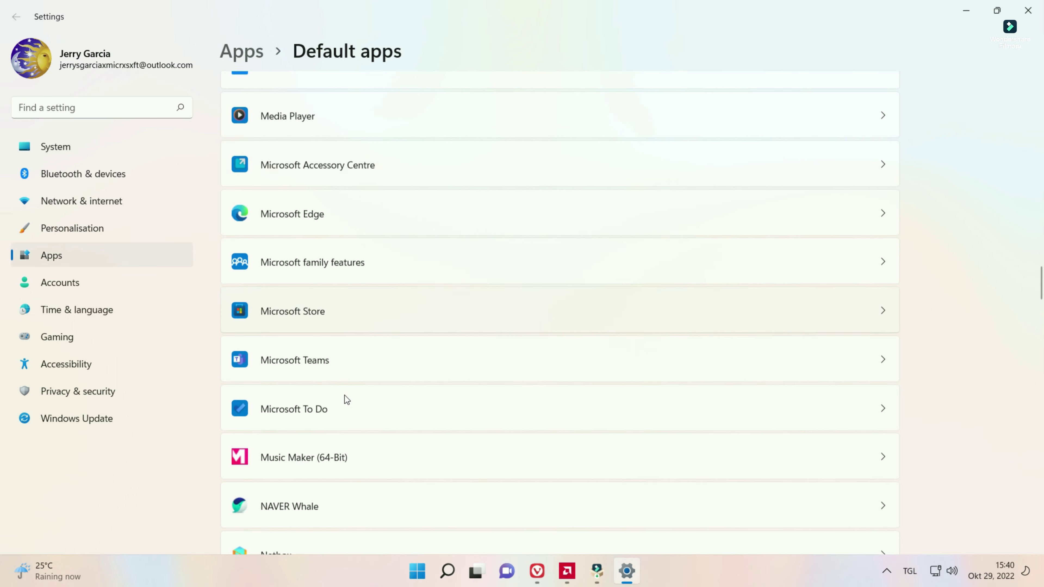
pyautogui.scroll(-15, 343, 395)
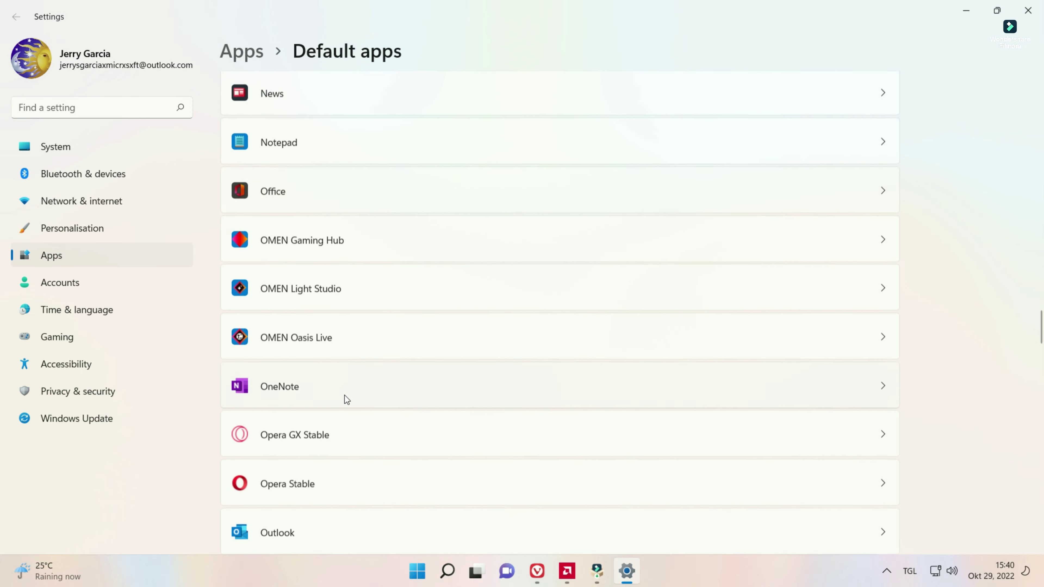
pyautogui.scroll(-15, 344, 395)
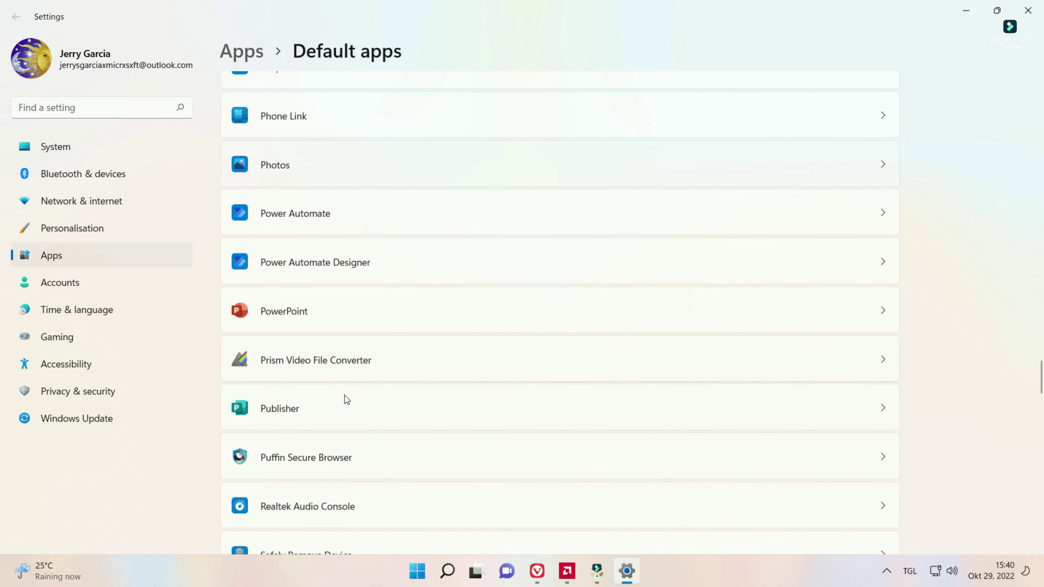
pyautogui.scroll(-5, 343, 394)
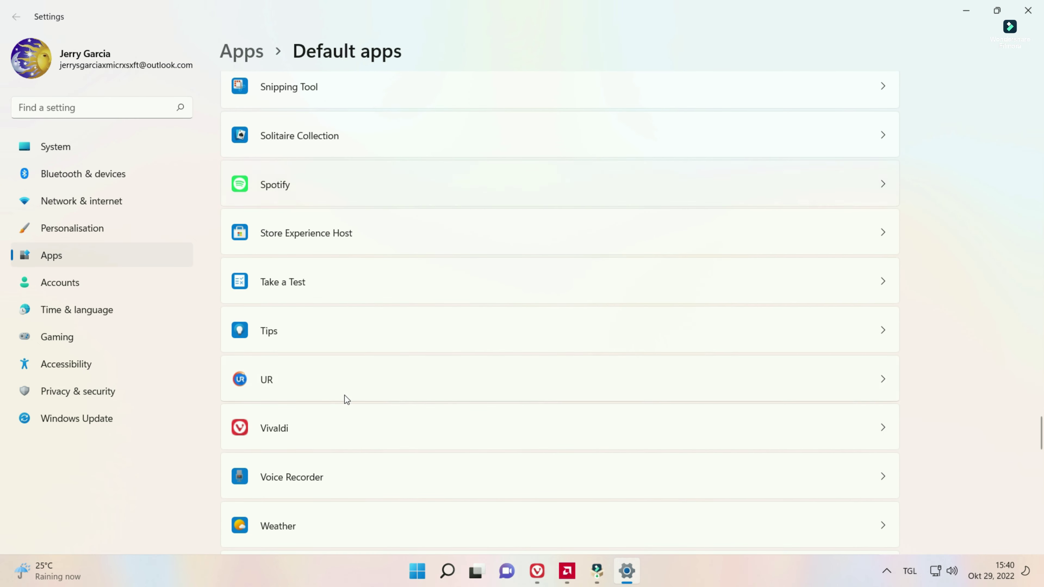
pyautogui.click(329, 433)
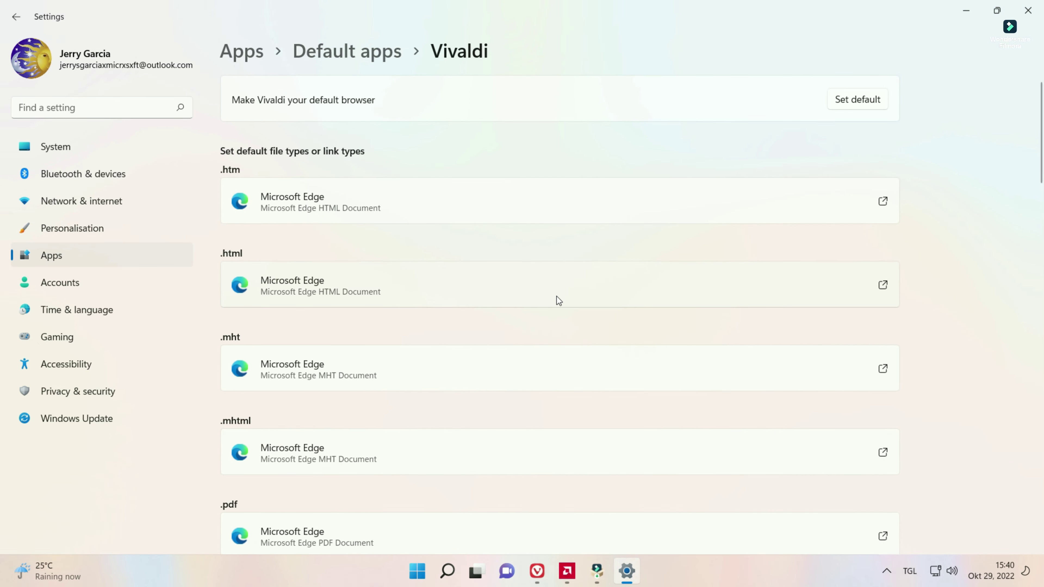
pyautogui.click(841, 105)
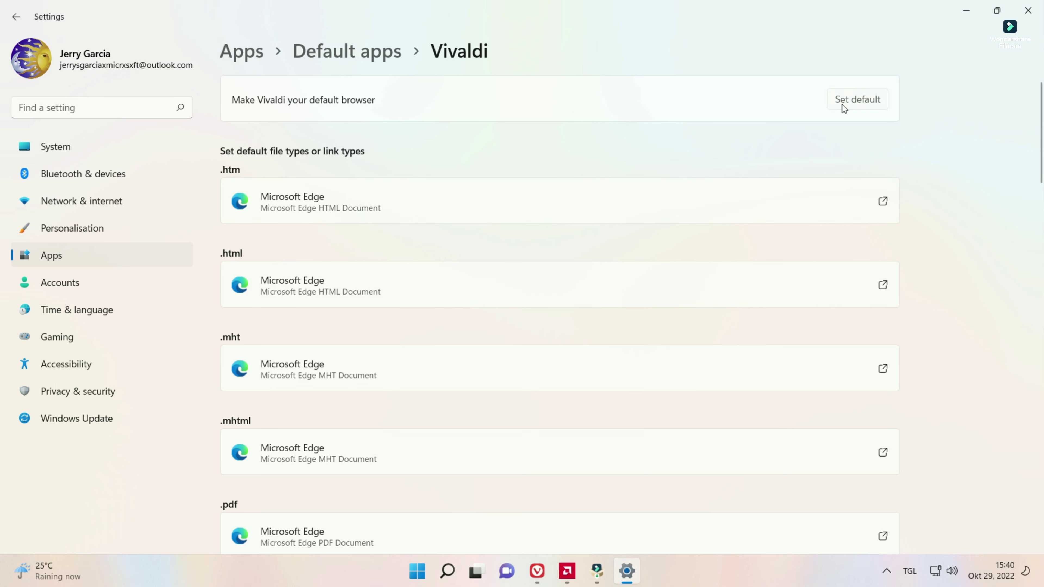
# Set Vivaldi as the default app for .mht and .mhtml files.
pyautogui.scroll(-3, 533, 296)
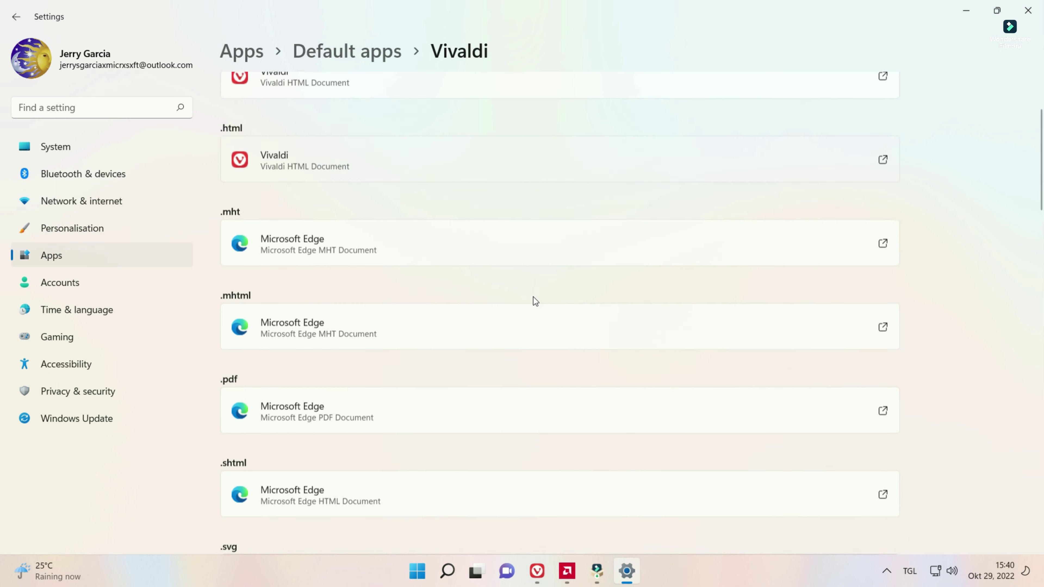
pyautogui.click(386, 232)
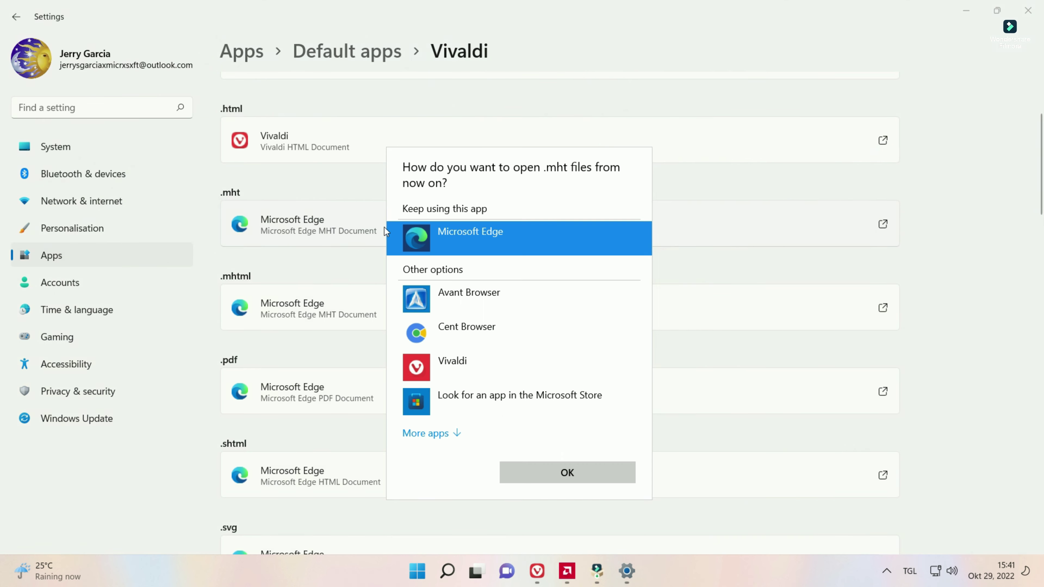
pyautogui.click(460, 355)
pyautogui.click(460, 353)
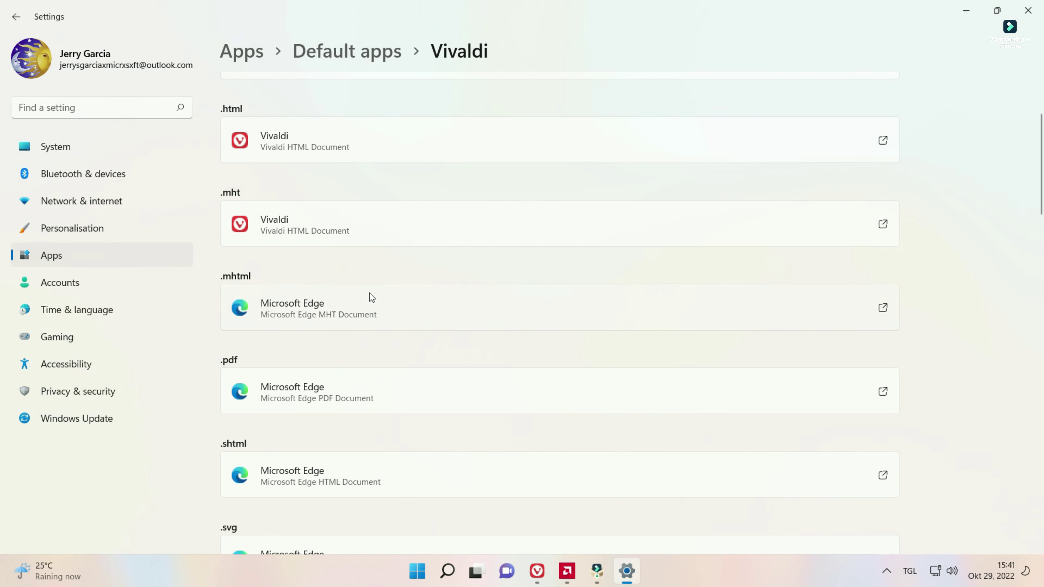
pyautogui.click(369, 293)
pyautogui.doubleClick(445, 364)
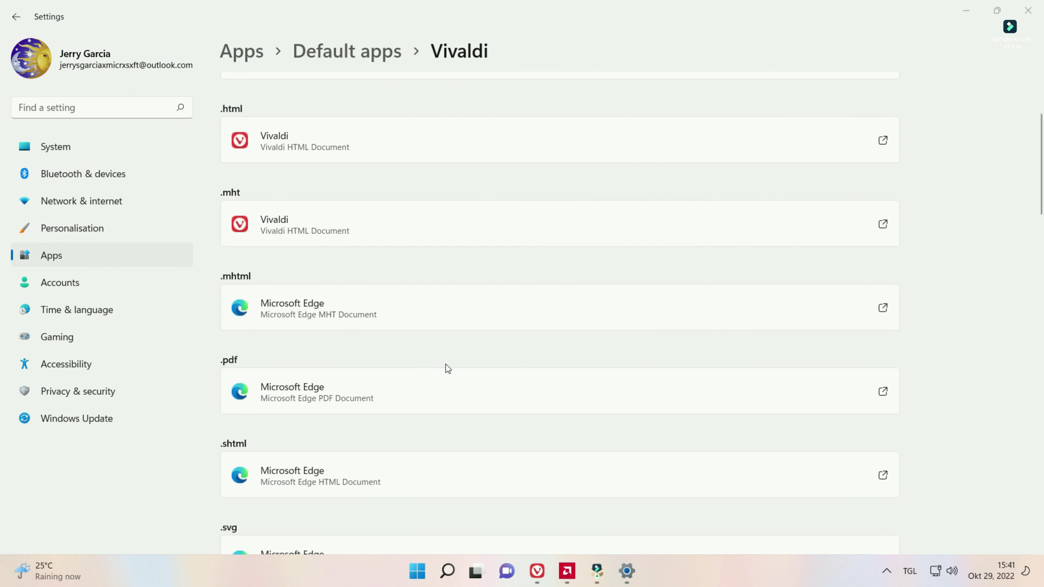
# Set Vivaldi as the default app for .pdf files.
pyautogui.scroll(-2, 445, 364)
pyautogui.scroll(-1, 445, 364)
pyautogui.click(369, 243)
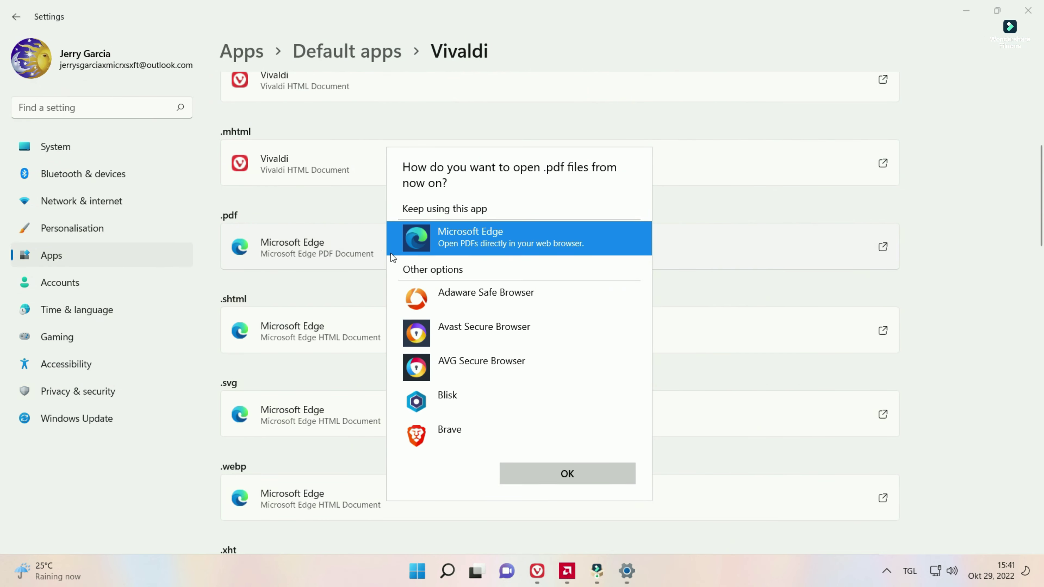
pyautogui.scroll(-5, 462, 357)
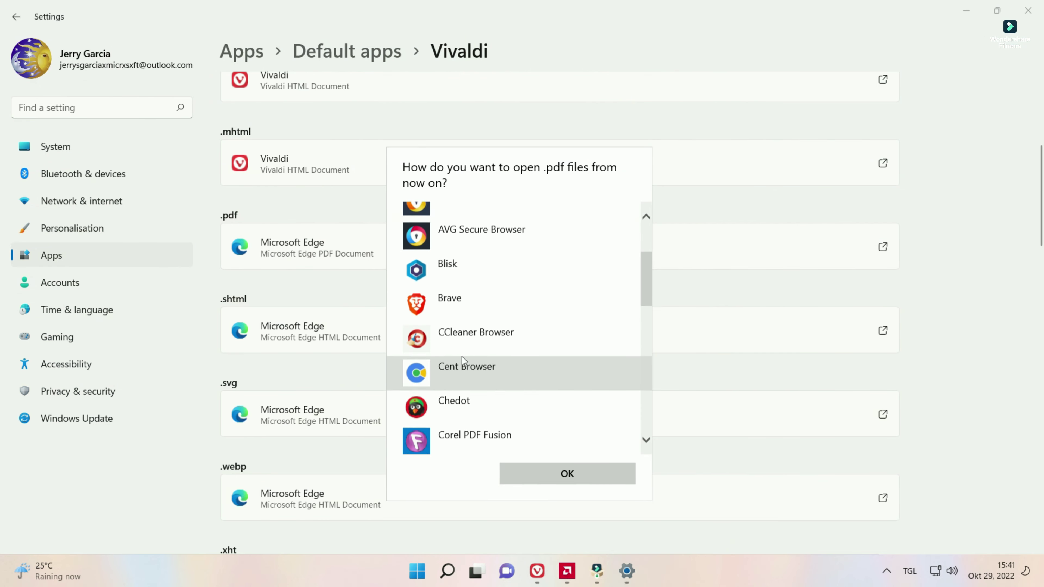
pyautogui.scroll(-10, 450, 306)
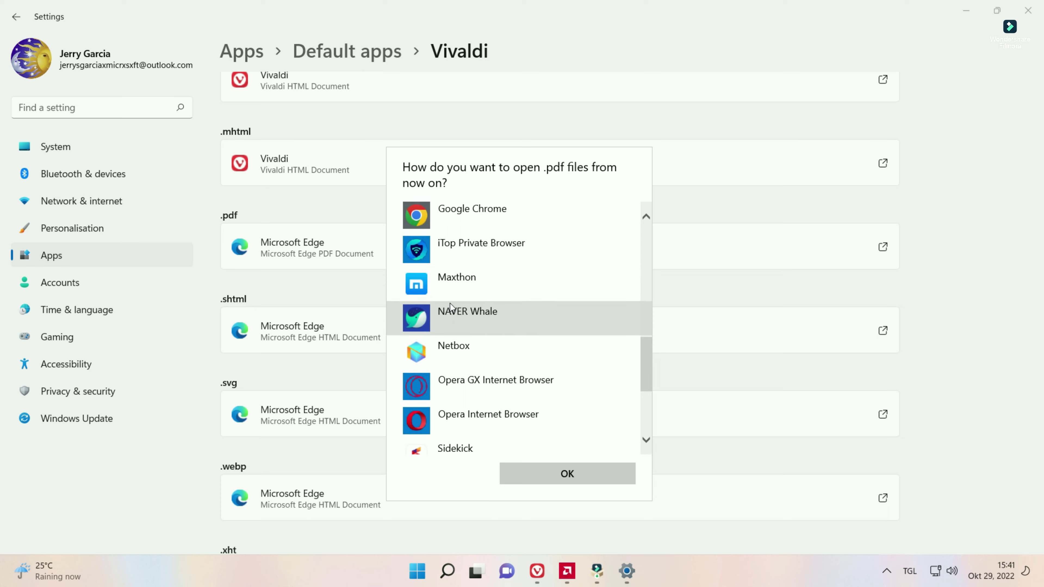
pyautogui.scroll(-3, 450, 304)
pyautogui.click(389, 321)
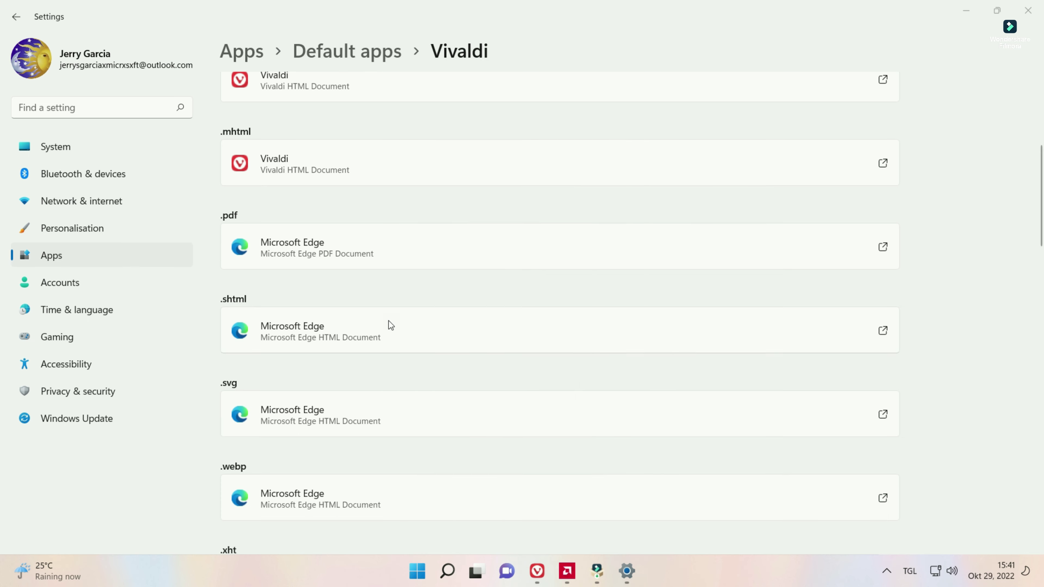
# Set Vivaldi as the default app for .shtml files.
pyautogui.click(357, 324)
pyautogui.scroll(-4, 481, 341)
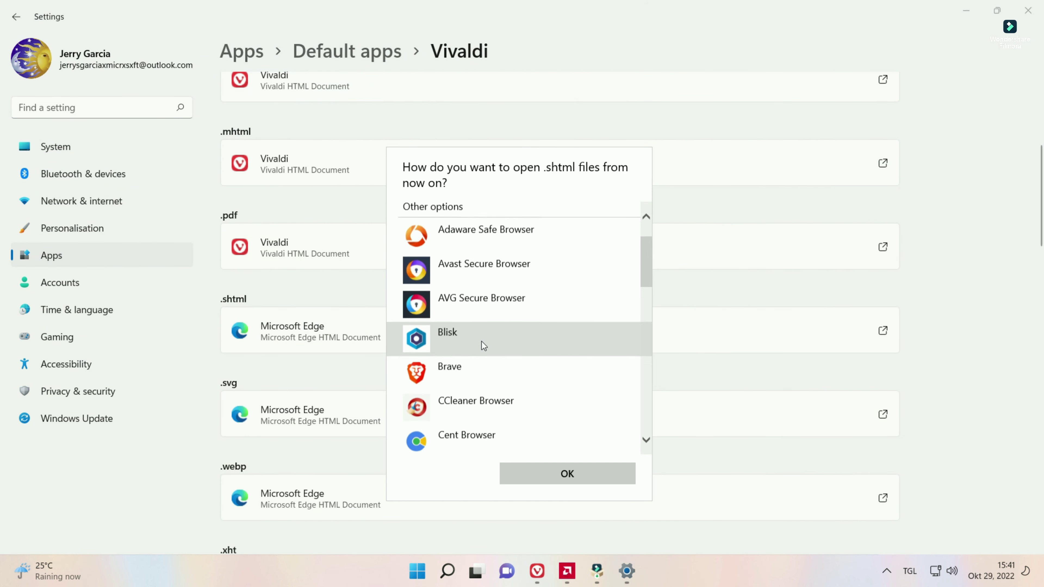
pyautogui.scroll(-8, 447, 321)
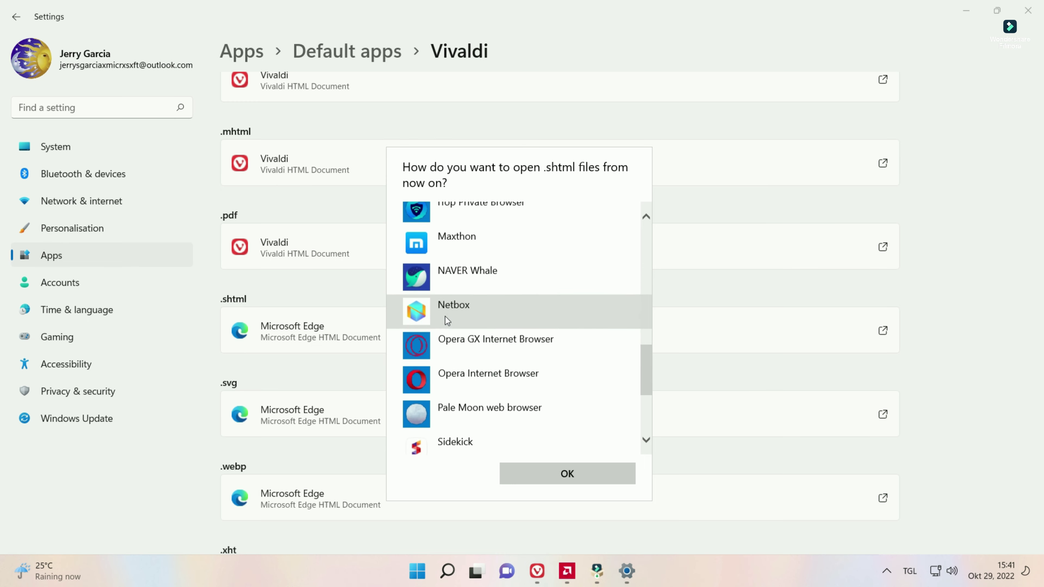
pyautogui.scroll(-3, 447, 321)
pyautogui.doubleClick(444, 335)
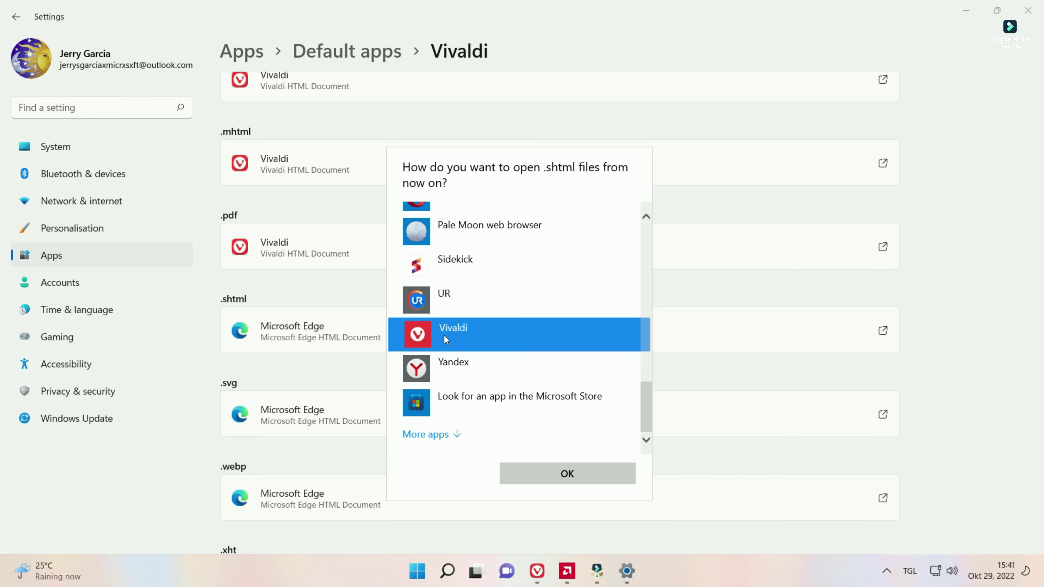
# Set Vivaldi as the default app for .svg and .webp files.
pyautogui.scroll(-3, 335, 341)
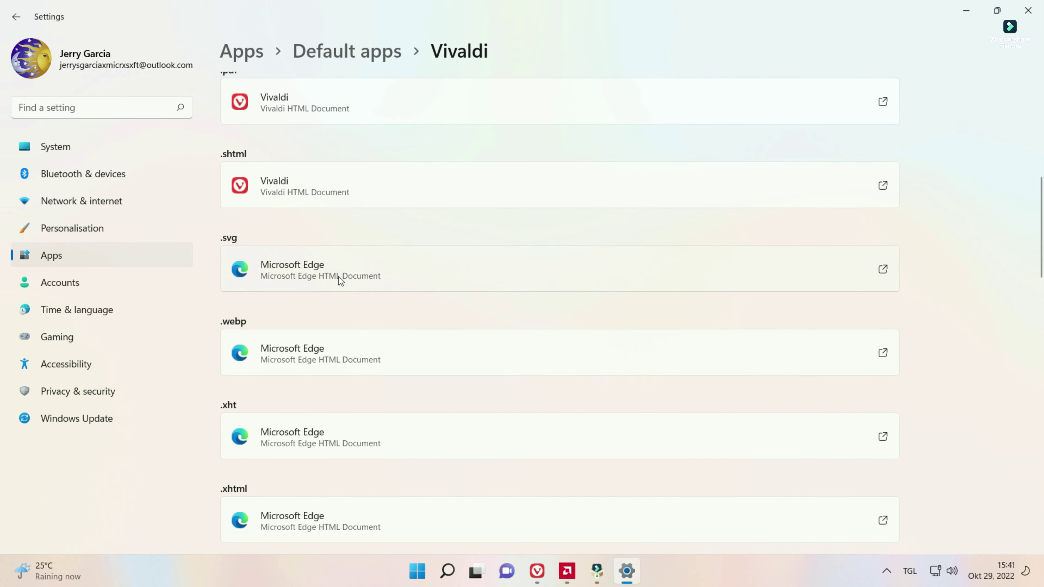
pyautogui.click(339, 277)
pyautogui.scroll(-10, 440, 344)
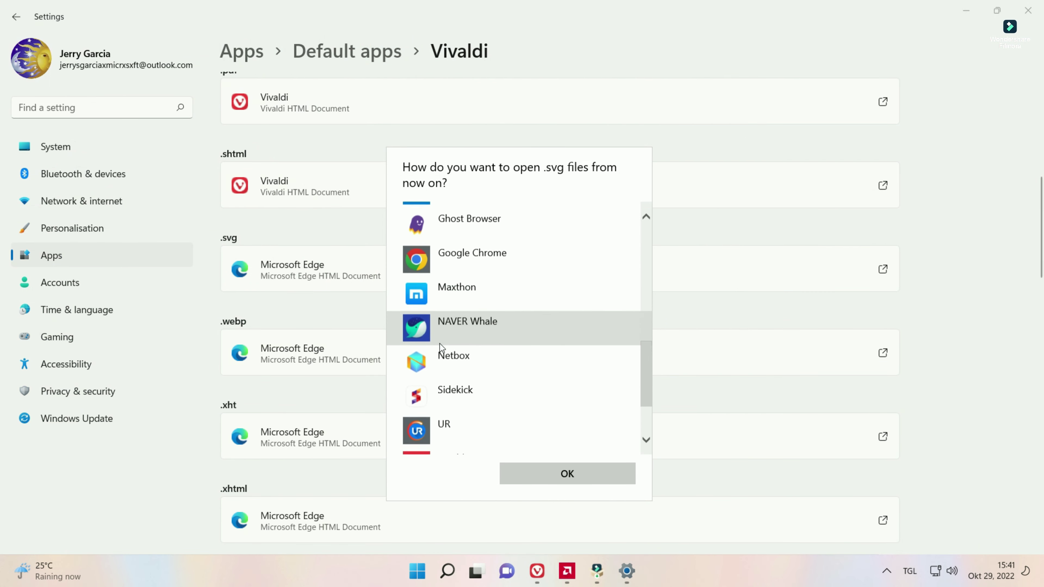
pyautogui.doubleClick(442, 375)
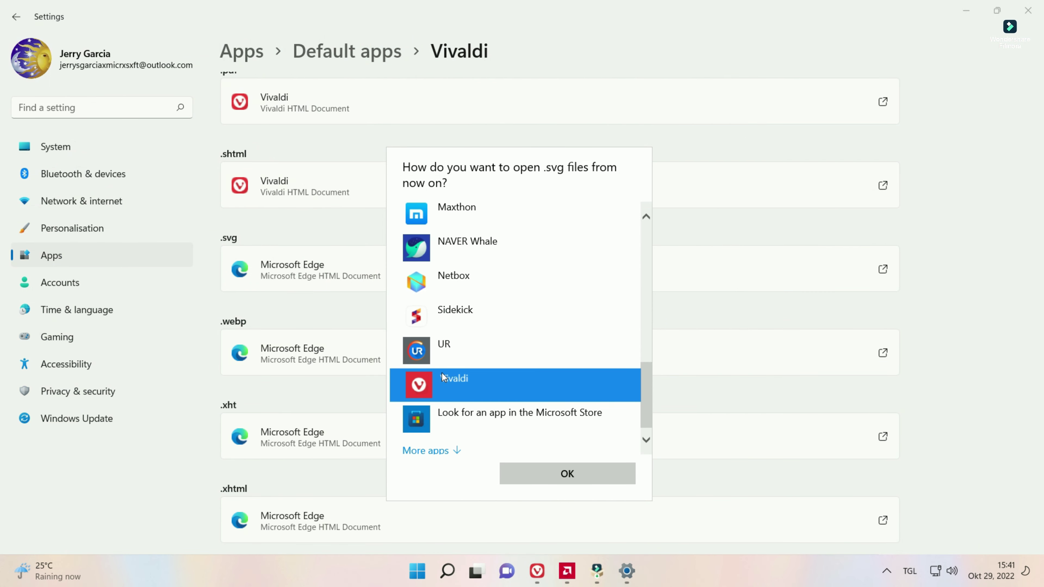
pyautogui.click(327, 361)
pyautogui.scroll(-12, 447, 368)
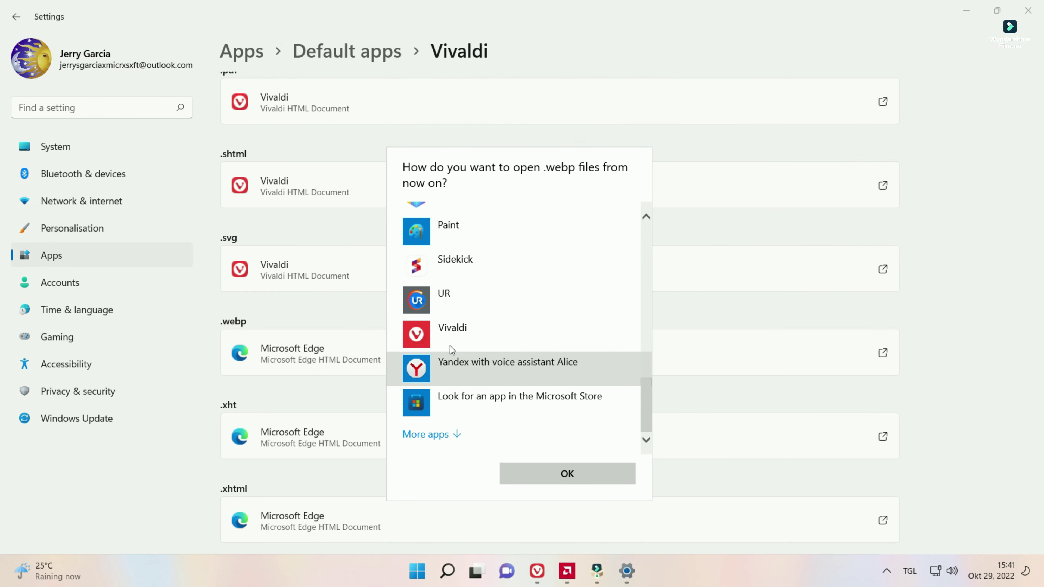
pyautogui.doubleClick(449, 346)
# Set Vivaldi as the default app for .xht files.
pyautogui.click(318, 441)
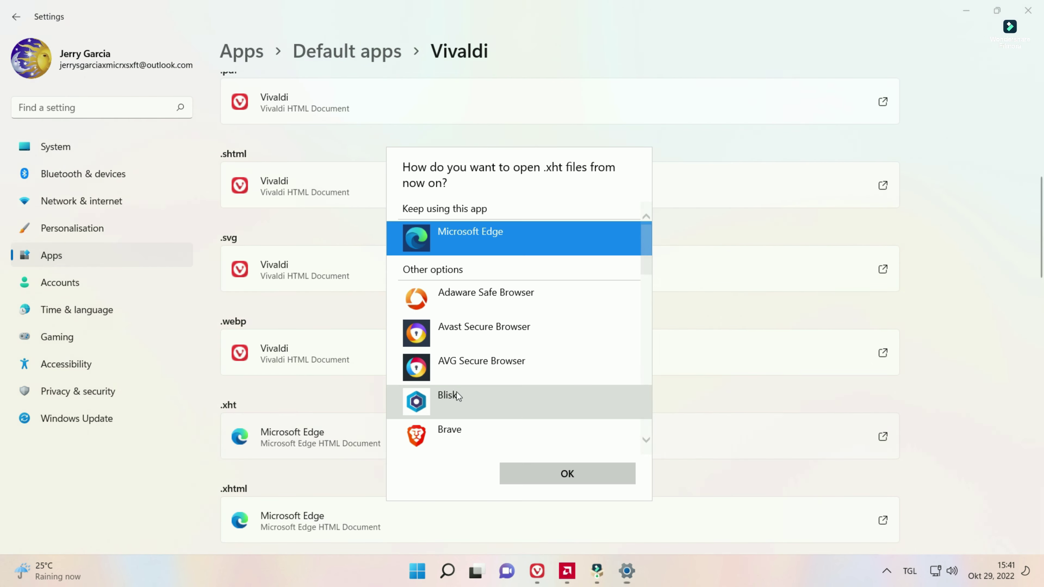
pyautogui.scroll(-8, 466, 391)
pyautogui.scroll(-8, 464, 388)
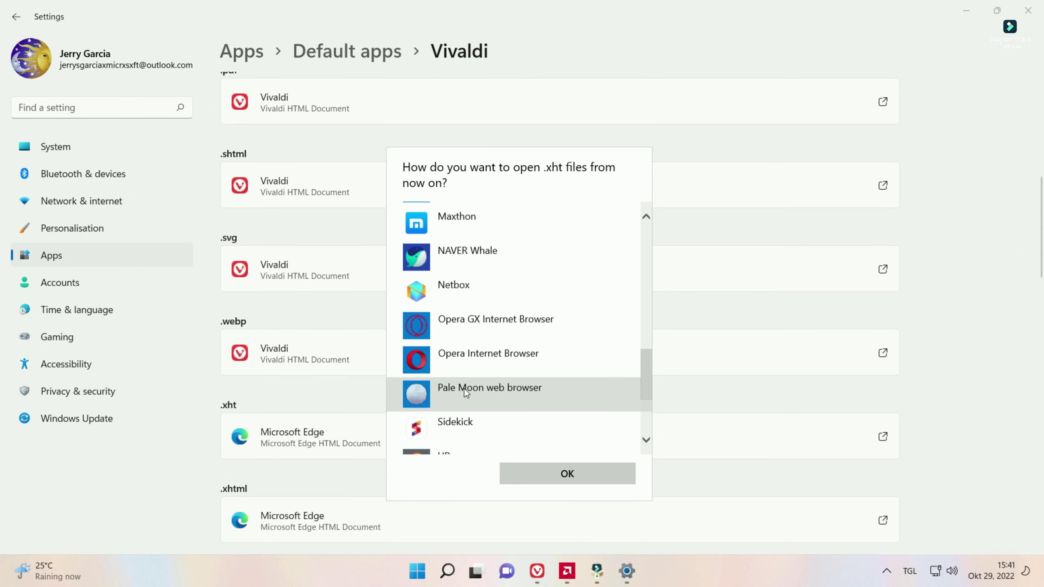
pyautogui.doubleClick(454, 397)
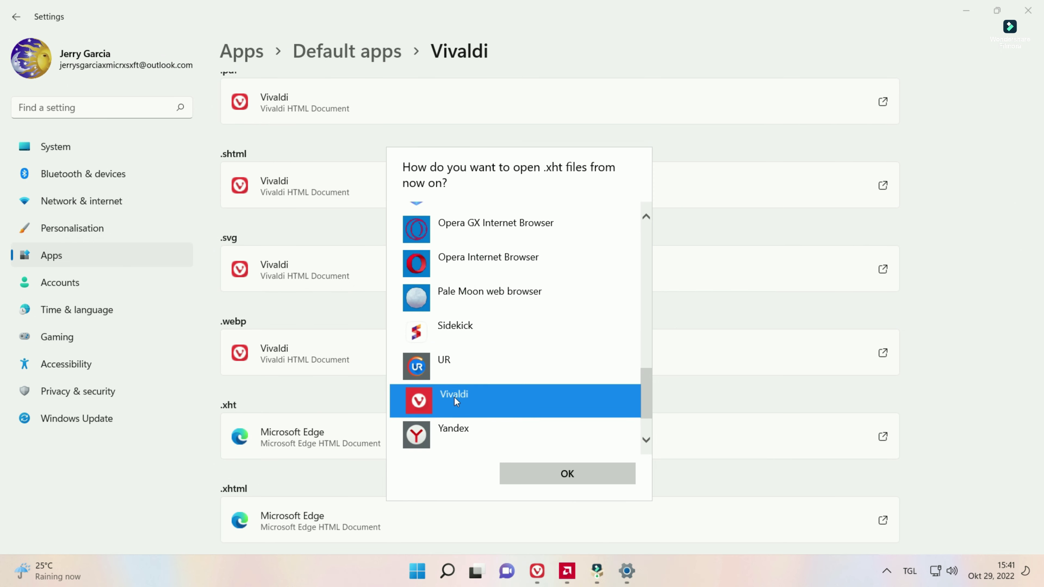
# Set Vivaldi as the default app for .xhtml files.
pyautogui.scroll(-5, 357, 372)
pyautogui.click(343, 314)
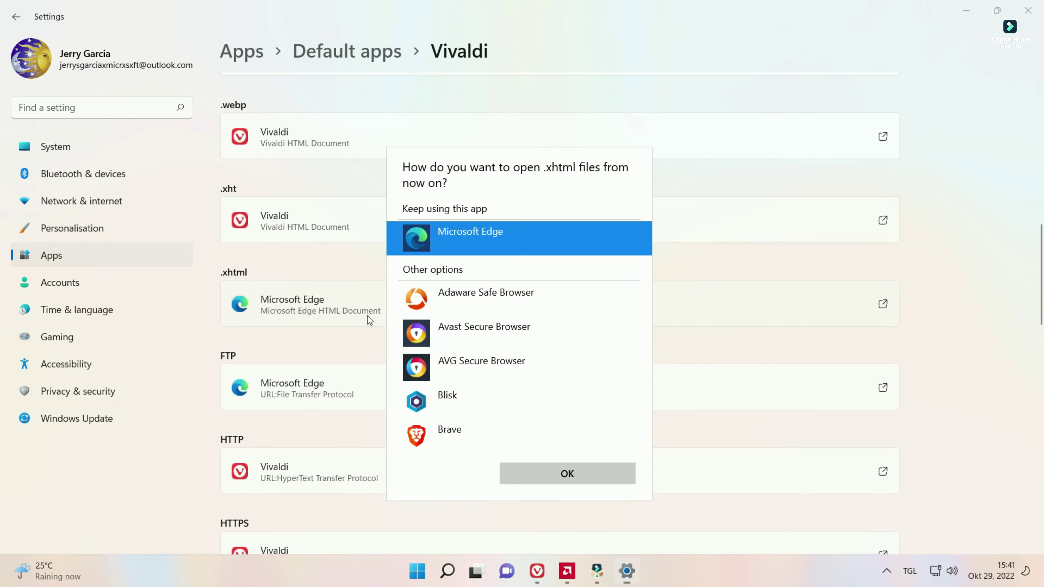
pyautogui.scroll(-10, 478, 348)
pyautogui.scroll(-9, 462, 349)
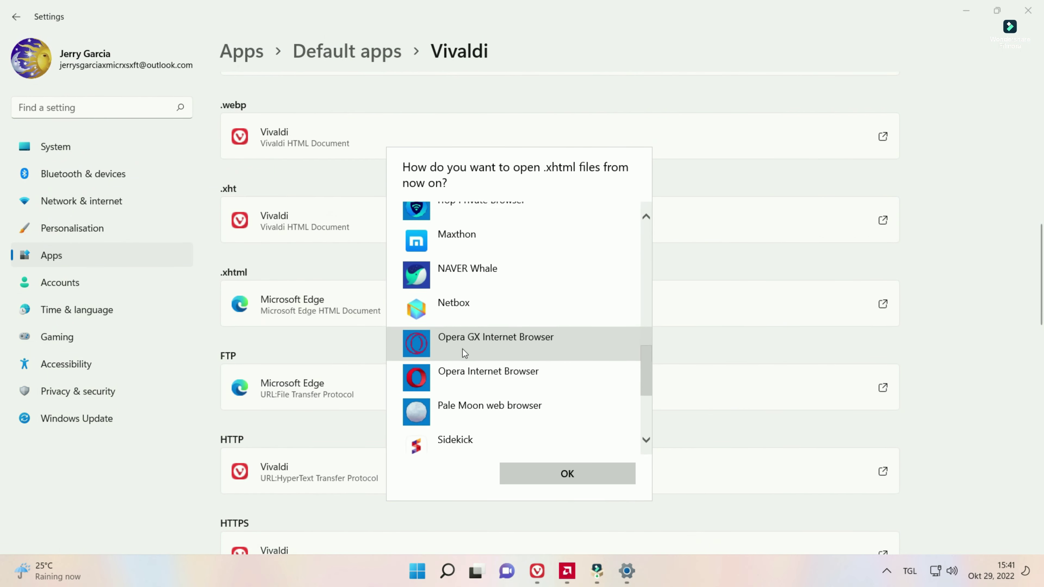
pyautogui.click(461, 358)
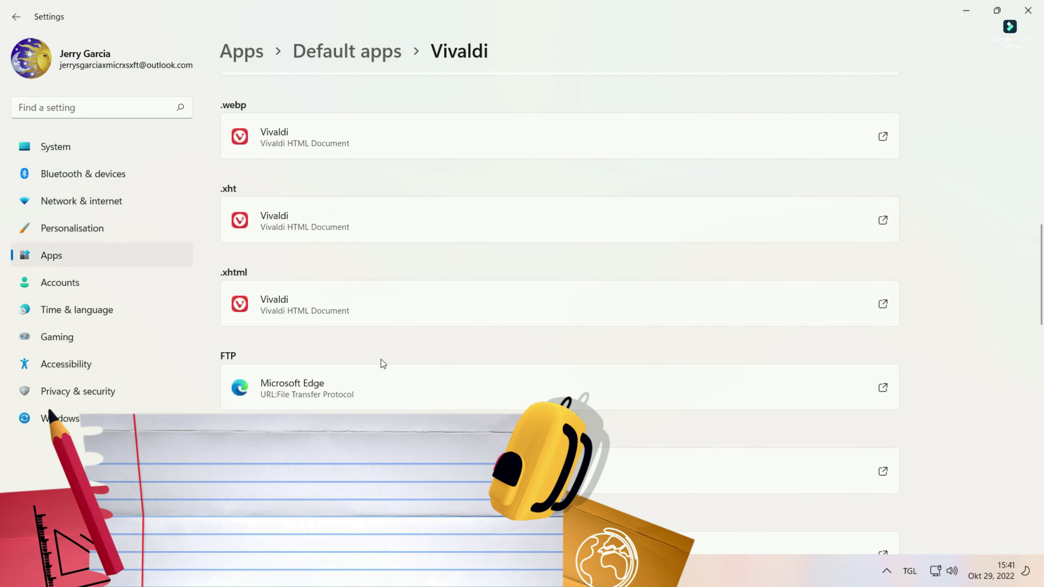
# Open the default app choices for the FTP link type and look for Vivaldi.
pyautogui.scroll(-3, 380, 359)
pyautogui.click(323, 250)
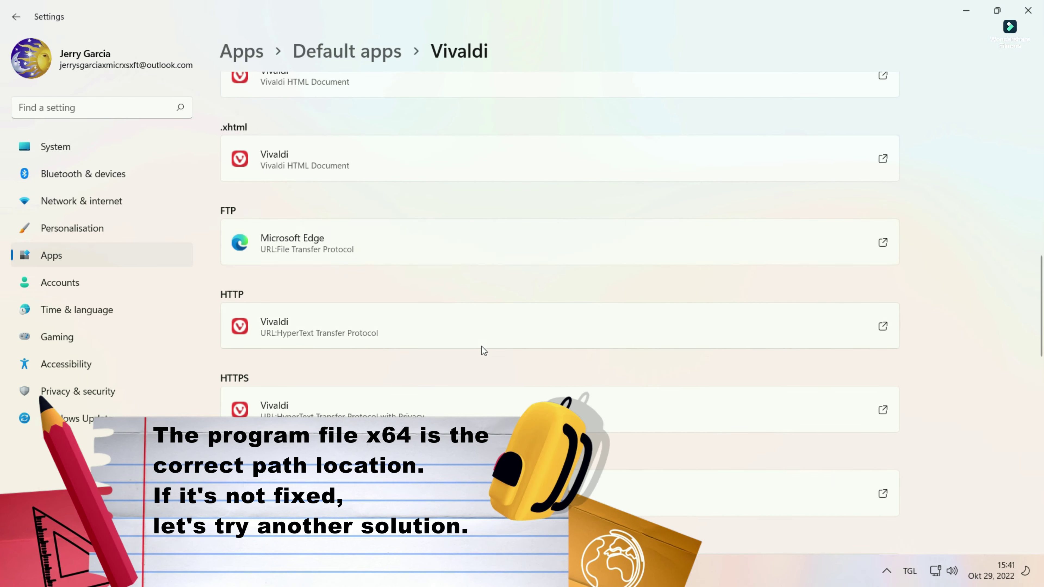
pyautogui.scroll(-10, 464, 354)
pyautogui.scroll(-3, 460, 353)
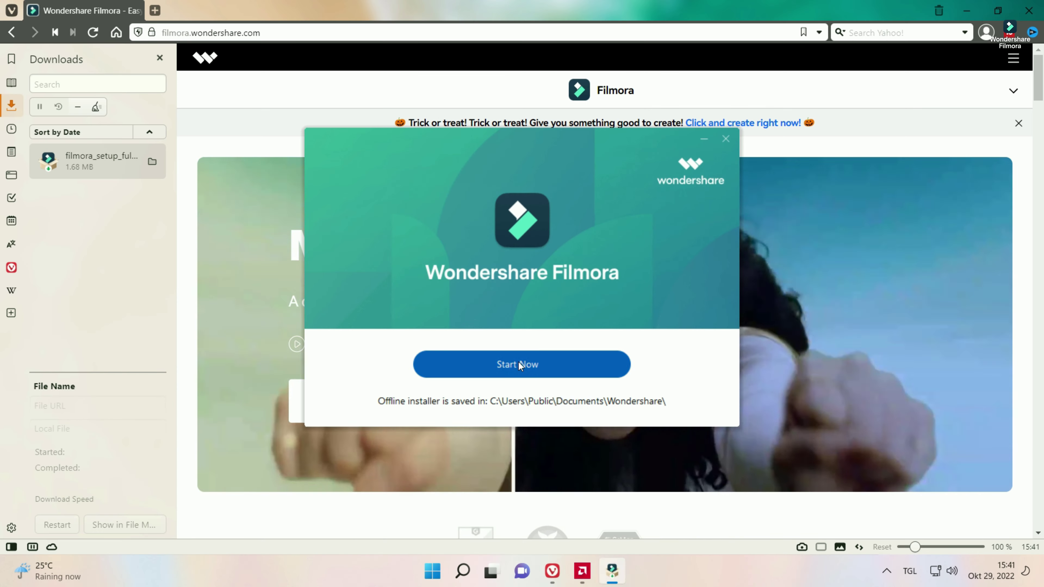
# Launch the newly installed Filmora and open the linked pages of the Editing Tricks tutorial and the $100 gift card campaign from its Message Center.
pyautogui.click(518, 363)
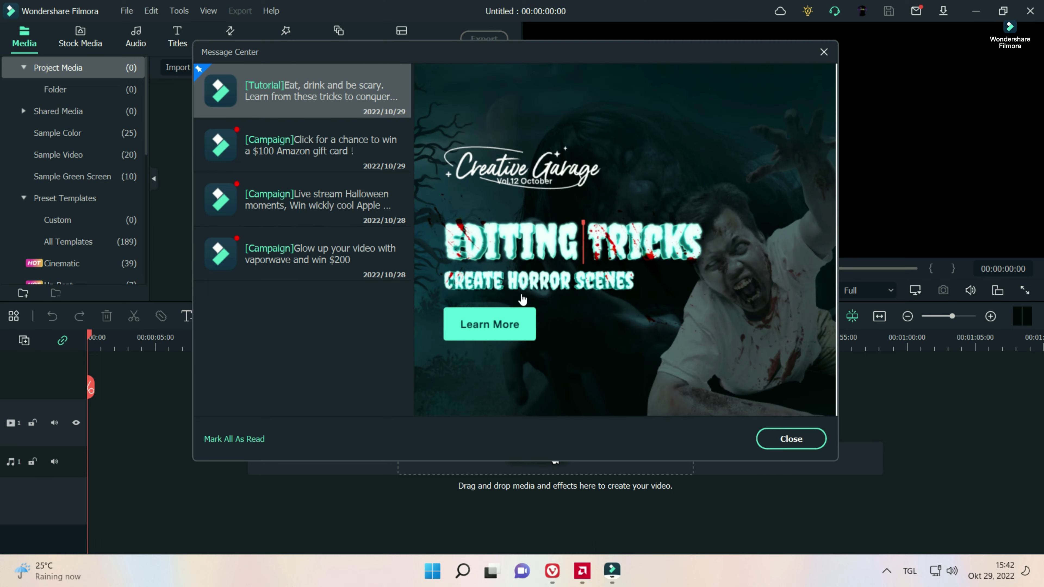
pyautogui.click(489, 324)
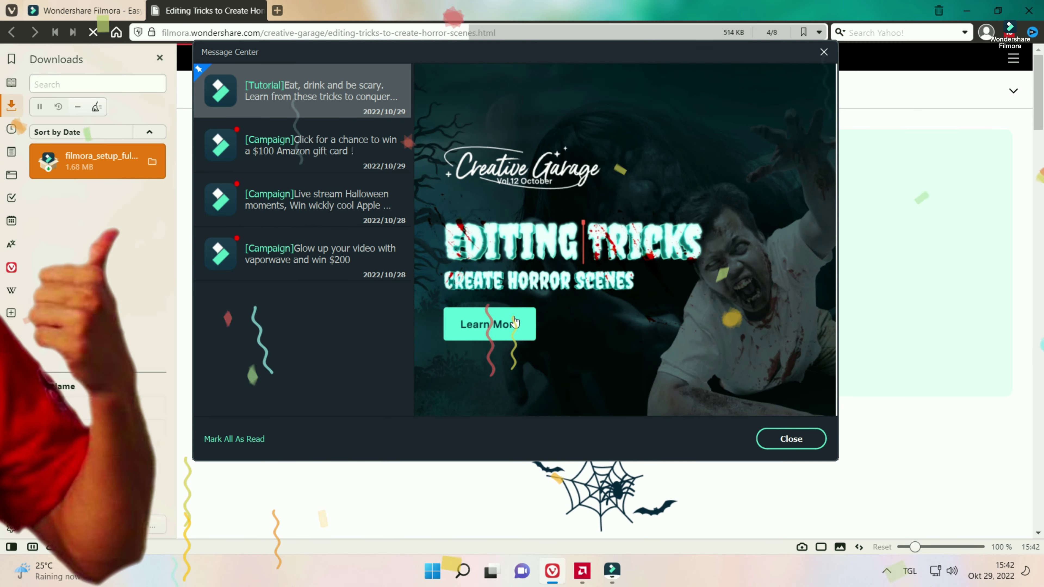
pyautogui.click(348, 150)
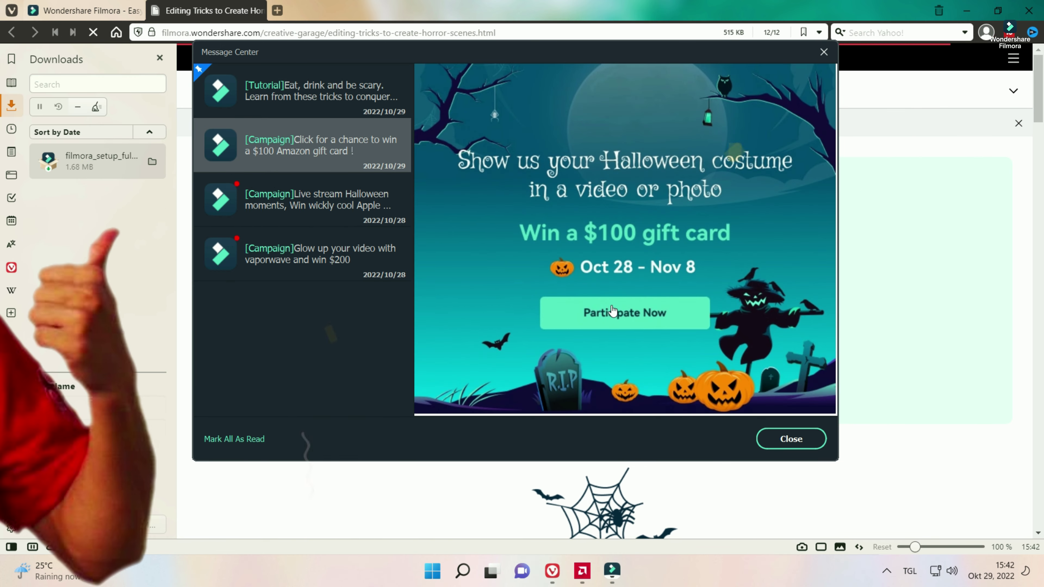
pyautogui.click(612, 311)
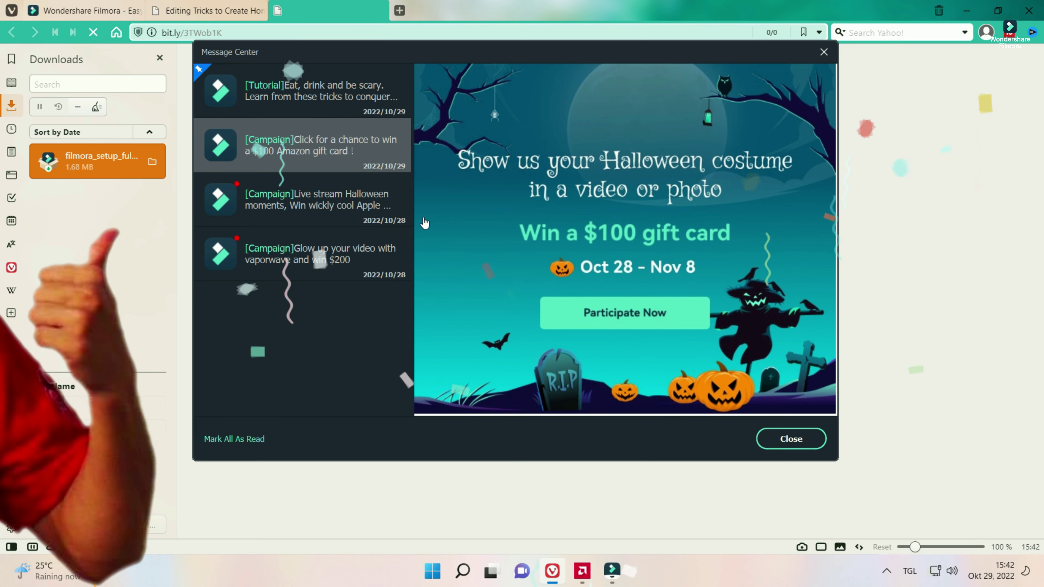
# Open the linked pages of the Thrilling Halloween and vaporwave campaigns, and close the Message Center.
pyautogui.click(347, 195)
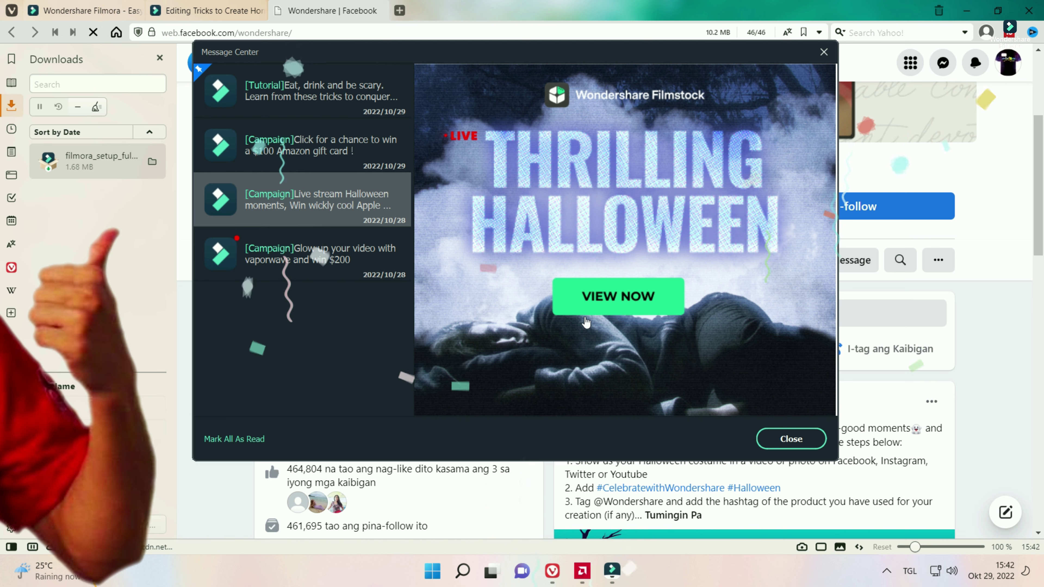
pyautogui.click(605, 302)
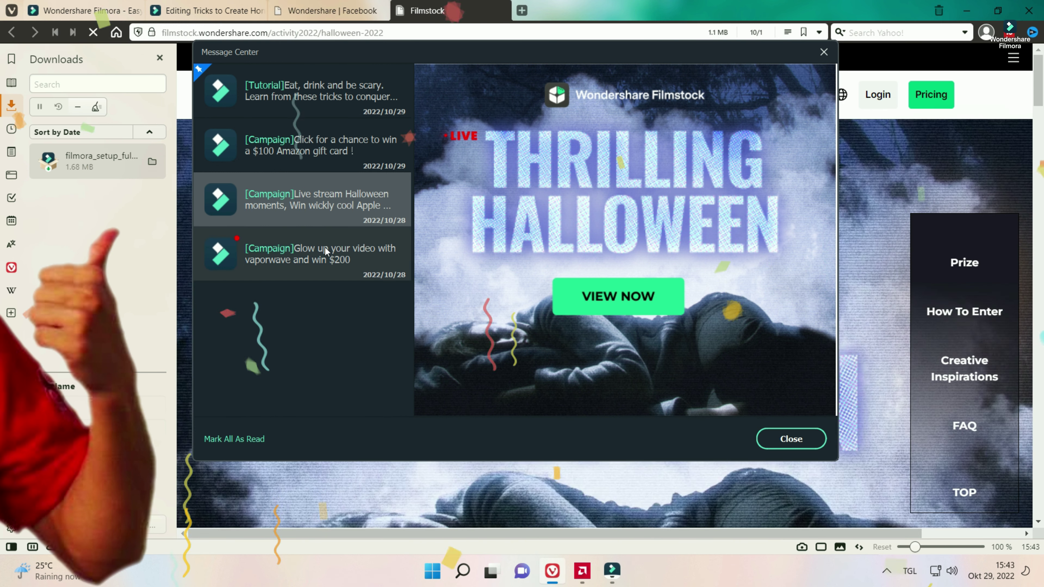
pyautogui.click(324, 247)
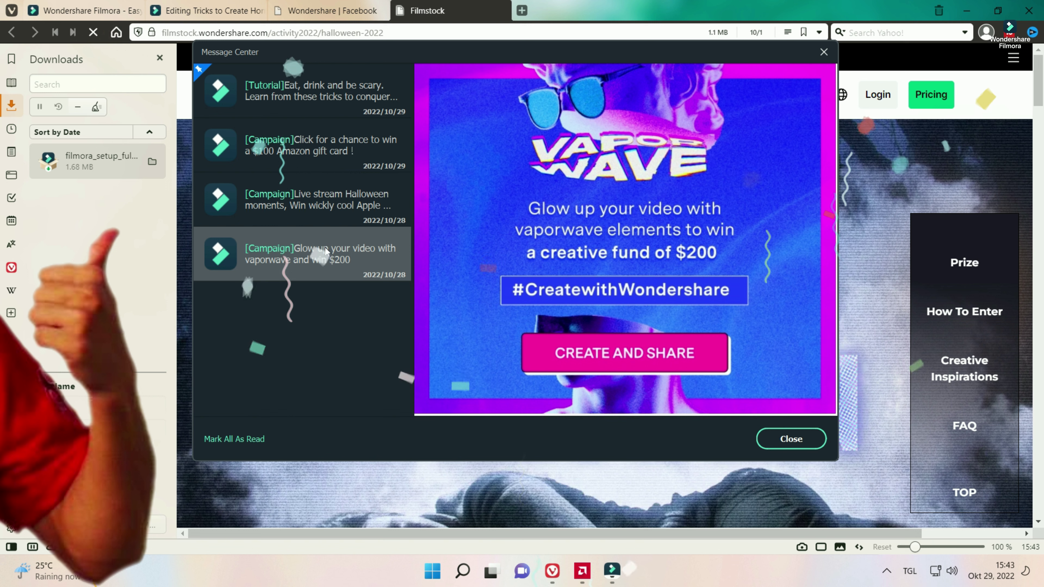
pyautogui.click(600, 352)
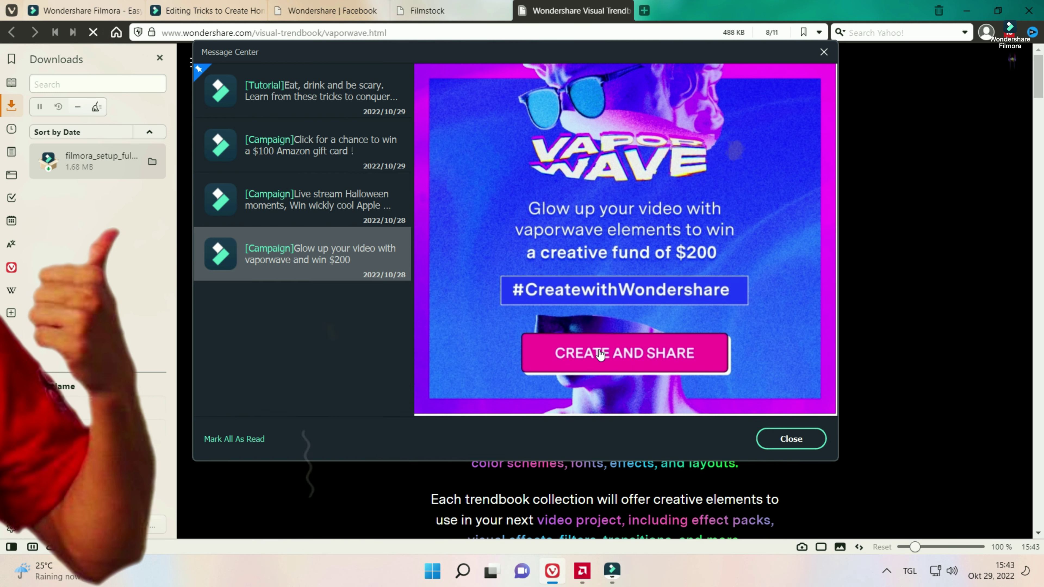
pyautogui.click(824, 52)
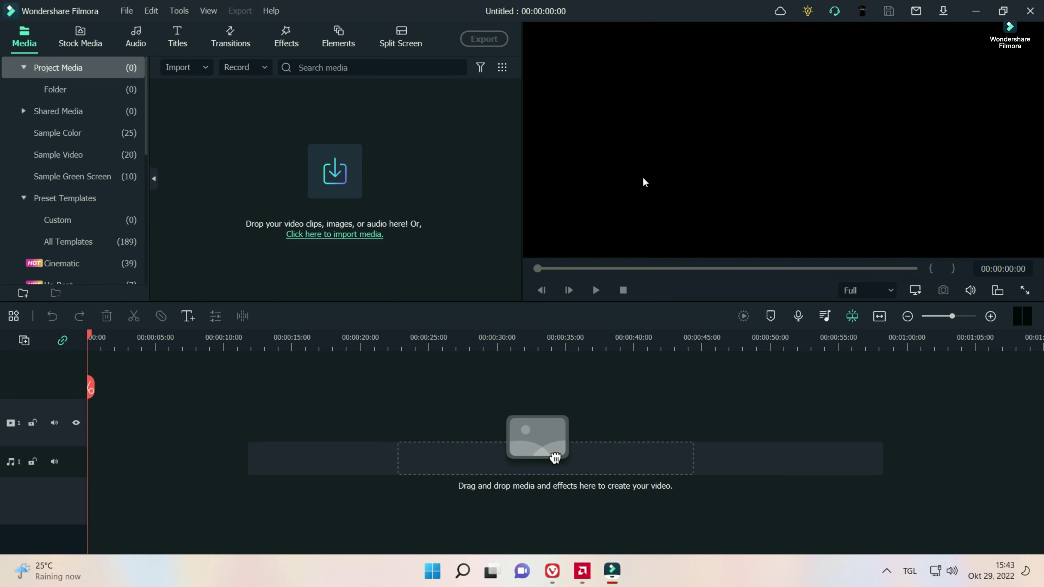
# Switch to Vivaldi and check the opened Visual Trendbook, Filmstock, Wondershare Facebook and Editing Tricks pages.
pyautogui.click(552, 570)
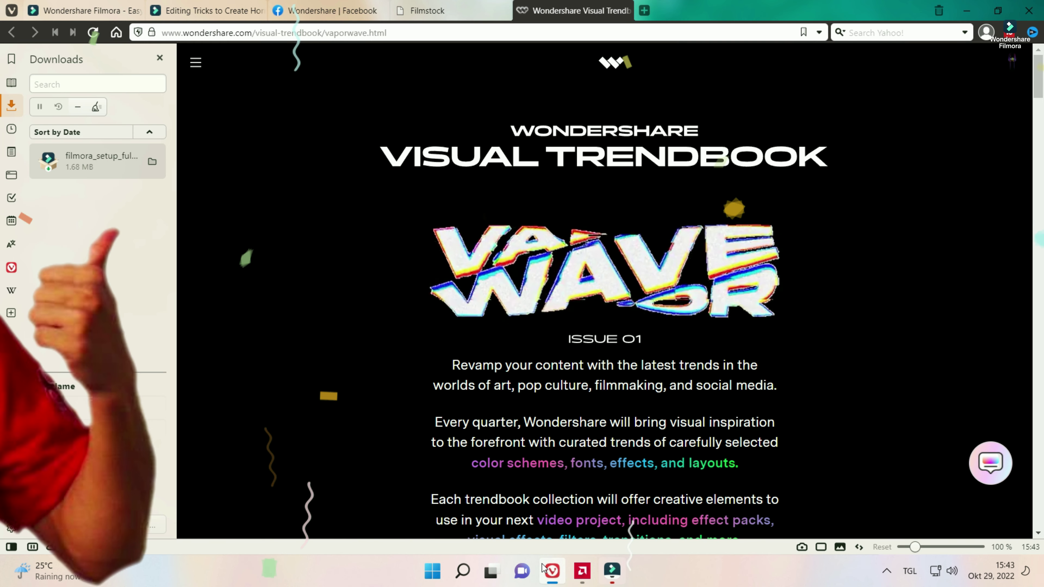
pyautogui.click(466, 19)
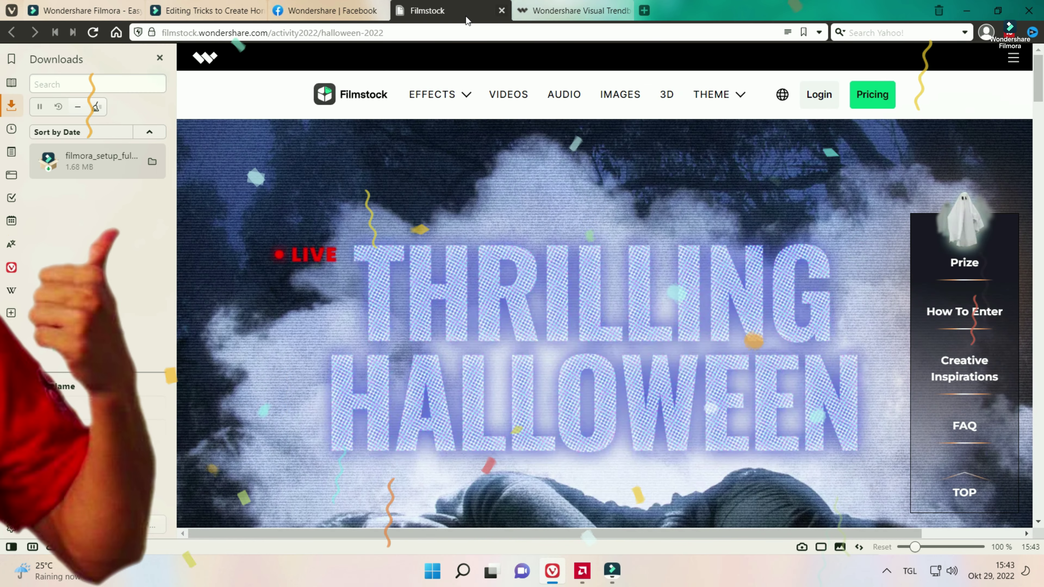
pyautogui.click(347, 14)
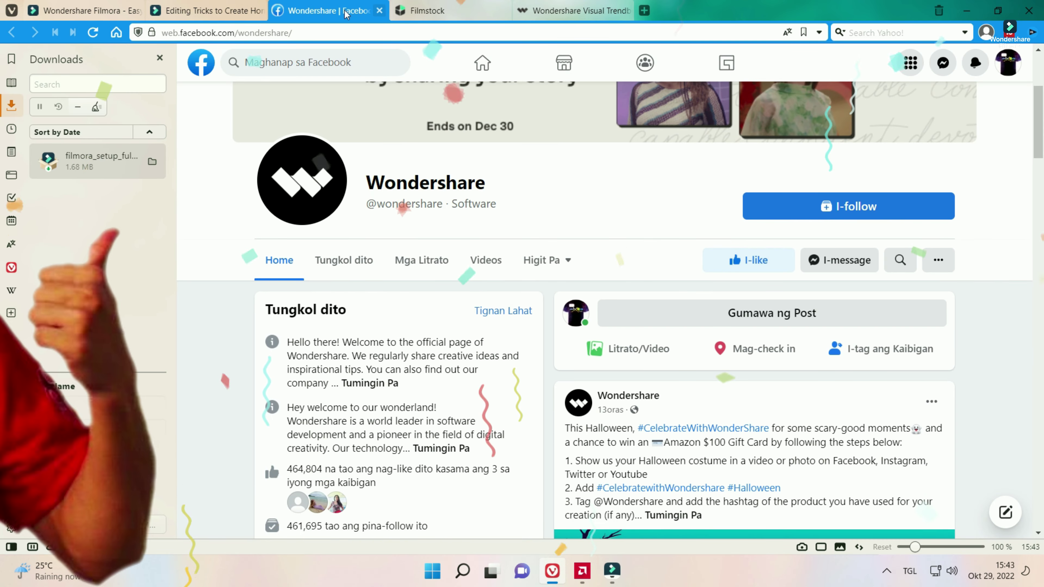
pyautogui.click(208, 12)
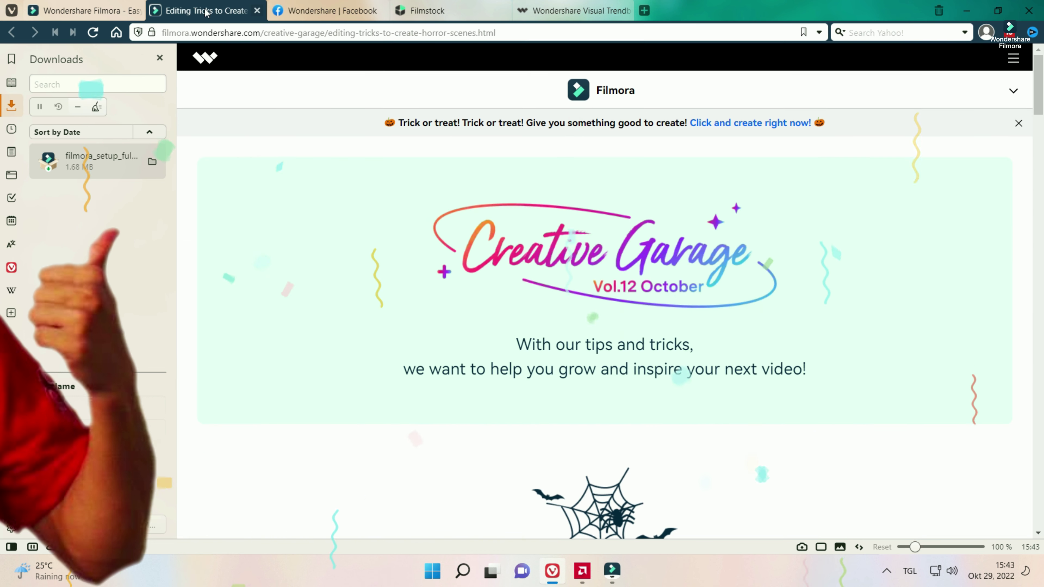
# Switch back to Filmora and place the Black sample color at the start of video track 1.
pyautogui.click(607, 577)
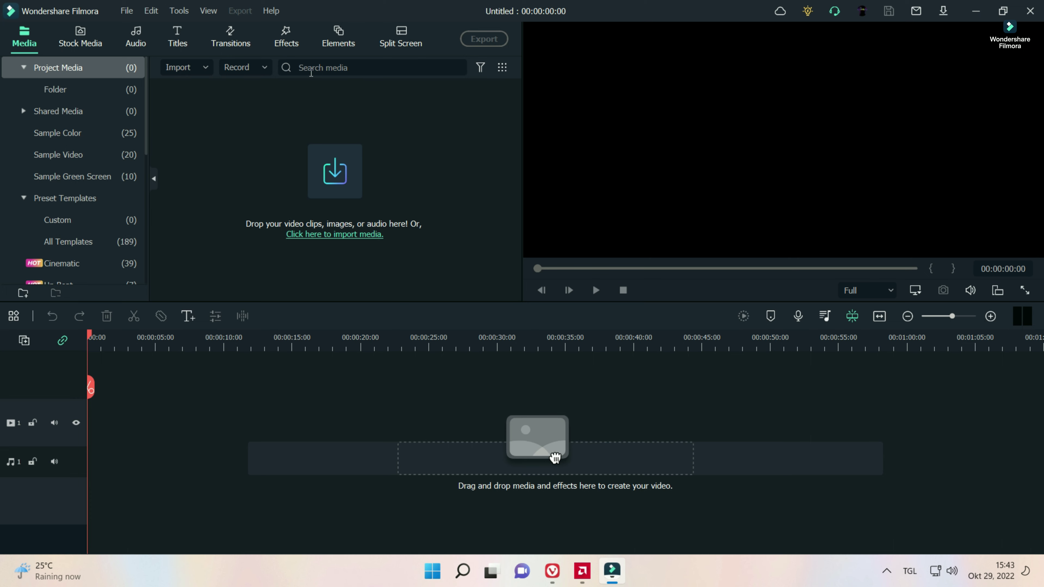
pyautogui.click(57, 135)
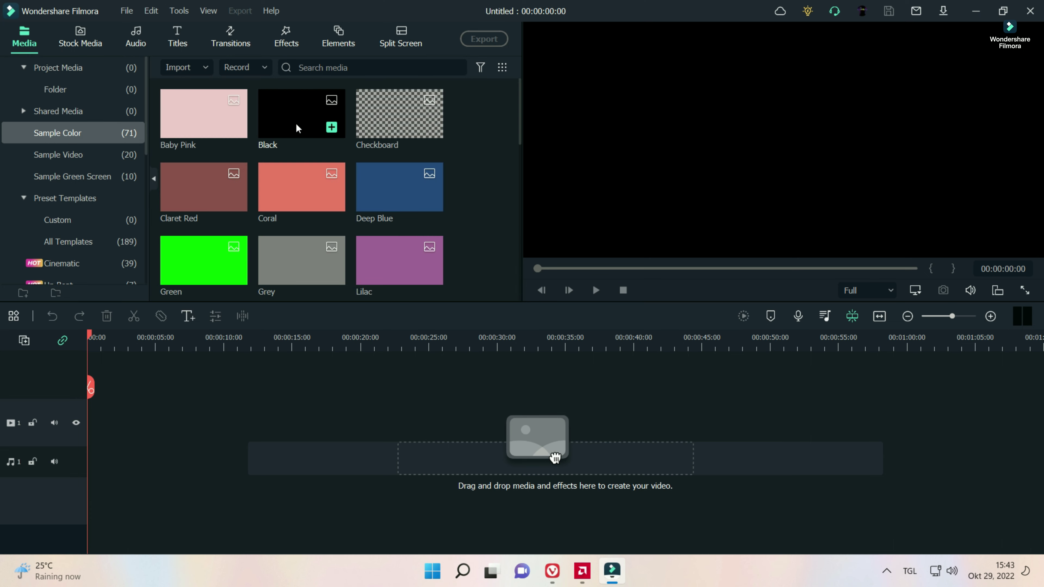
pyautogui.moveTo(134, 415); pyautogui.dragTo(99, 427)
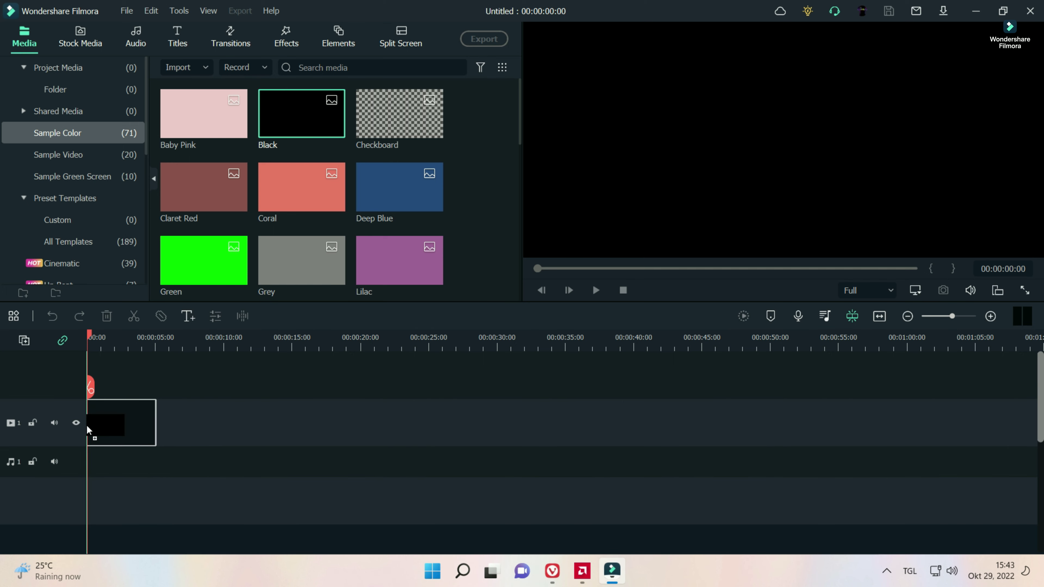
# Add the Basic 3 plain text title on a new video track above the Black clip, at the start of the timeline.
pyautogui.click(185, 42)
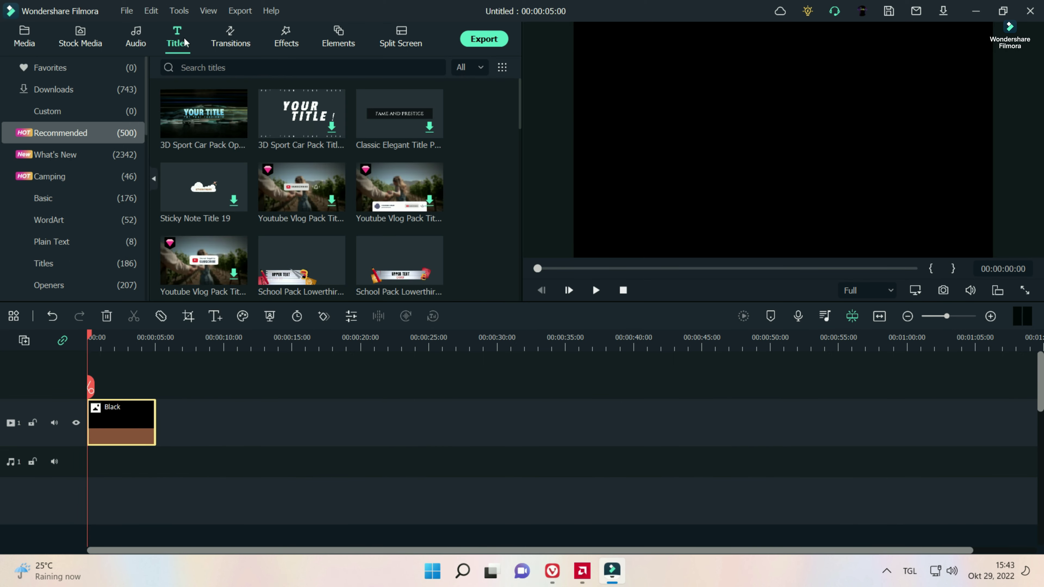
pyautogui.click(71, 245)
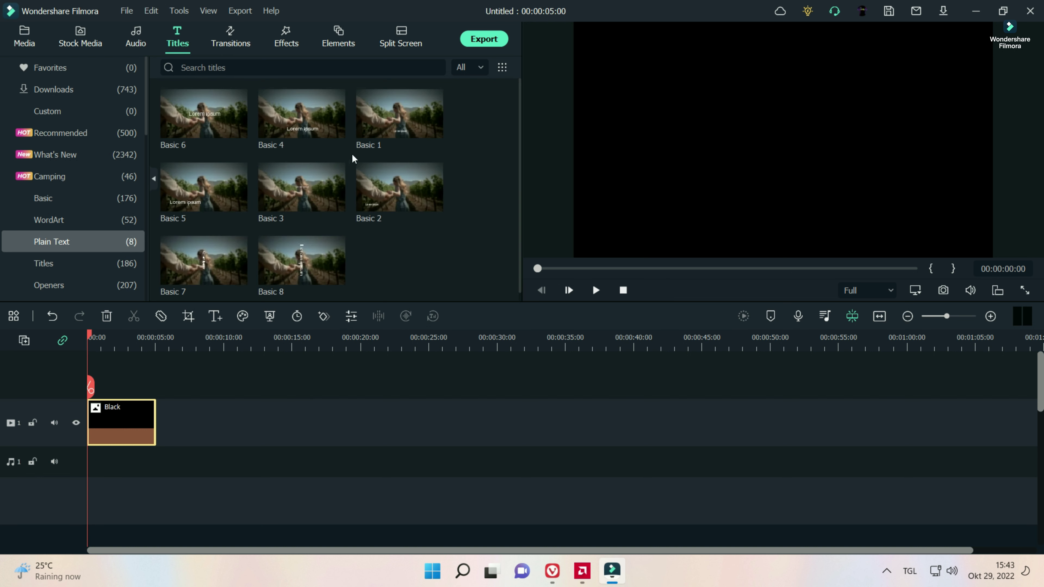
pyautogui.moveTo(318, 189); pyautogui.dragTo(70, 401)
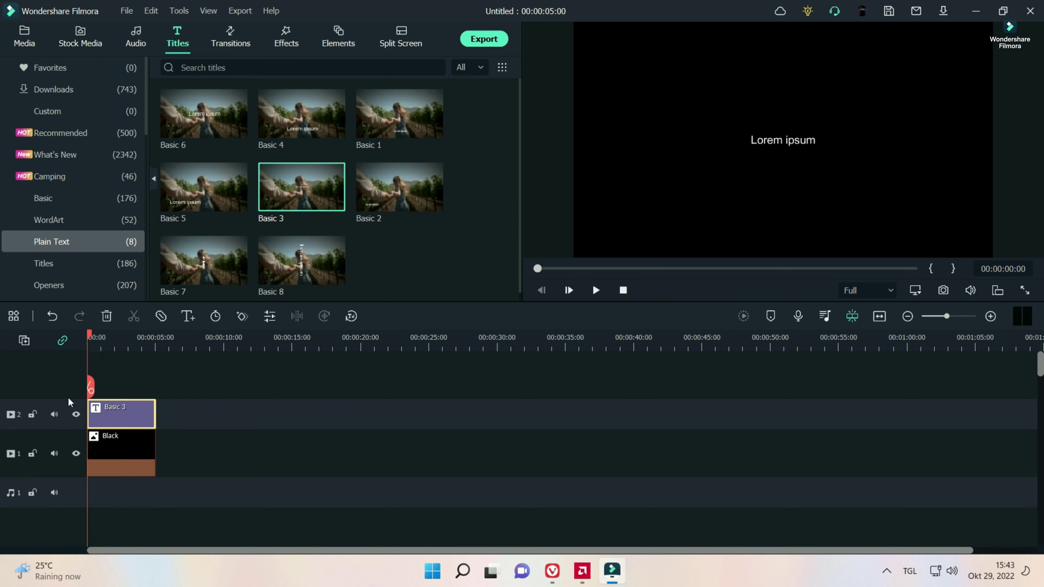
# Replace the Basic 3 title's placeholder text with "Solution Full Guide".
pyautogui.click(776, 134)
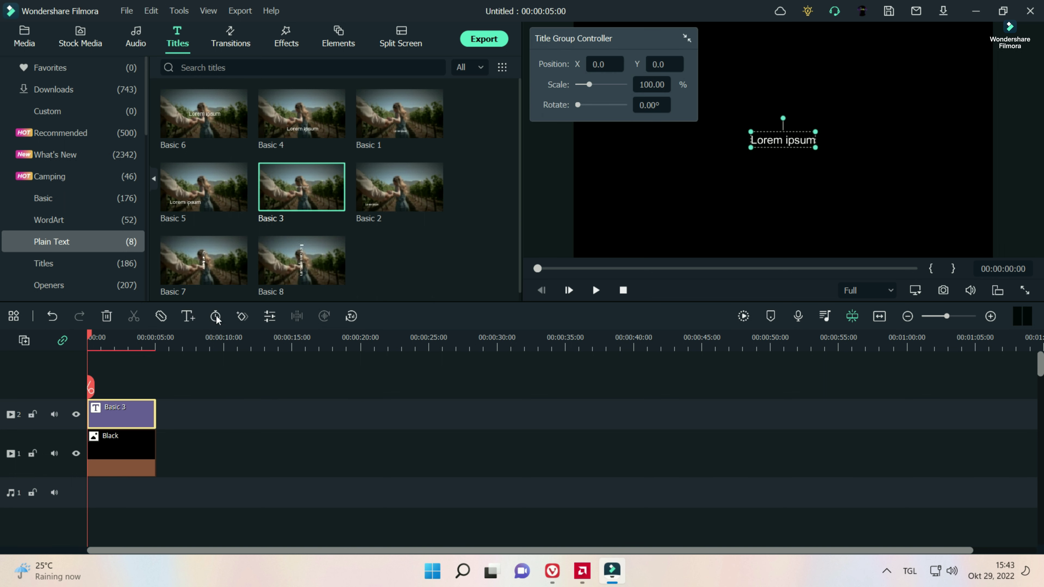
pyautogui.doubleClick(120, 417)
pyautogui.moveTo(210, 133); pyautogui.dragTo(149, 133)
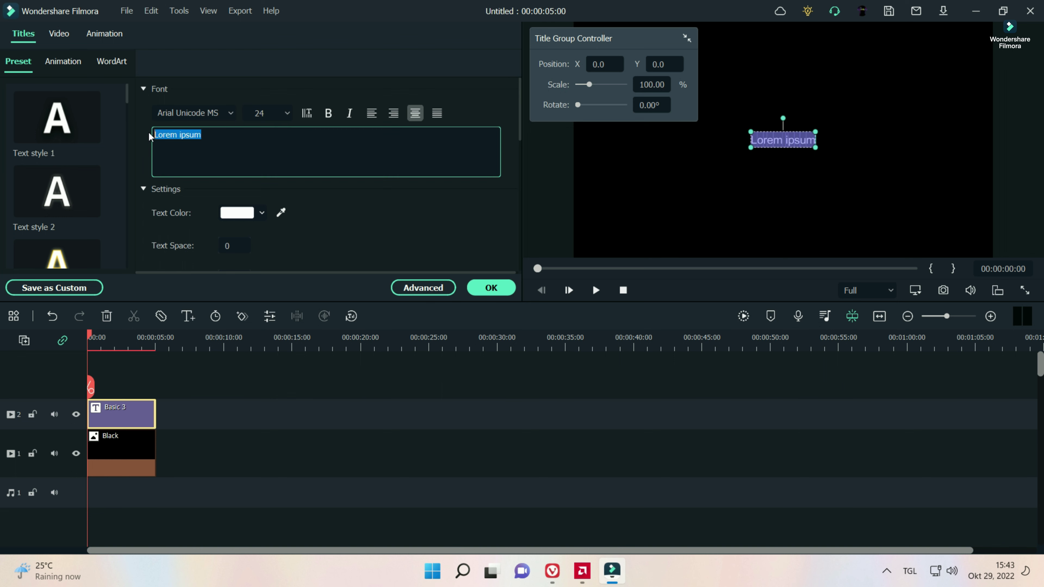
pyautogui.write('Solut')
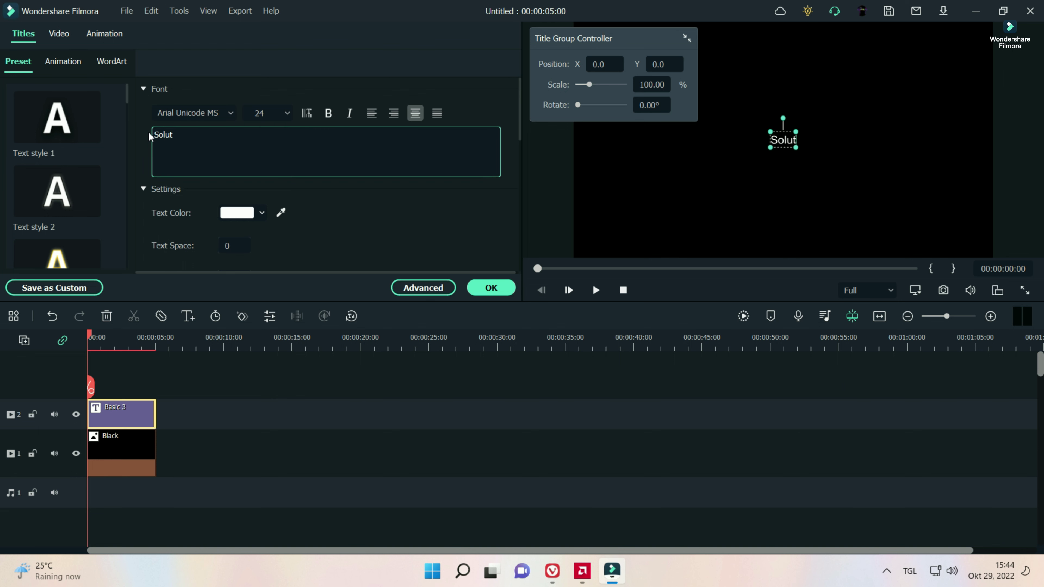
pyautogui.write('ion Full ')
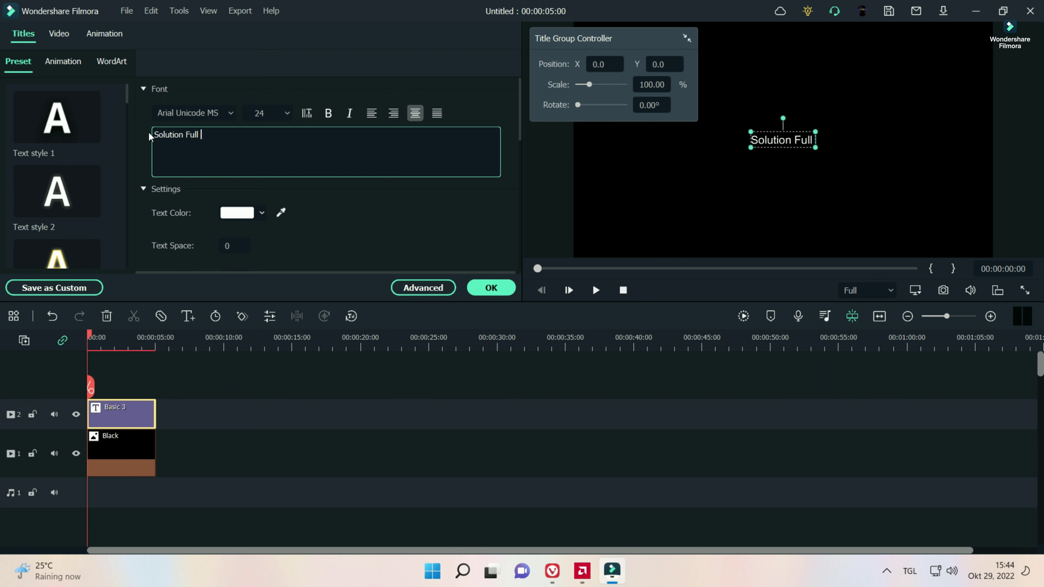
pyautogui.write('Guide')
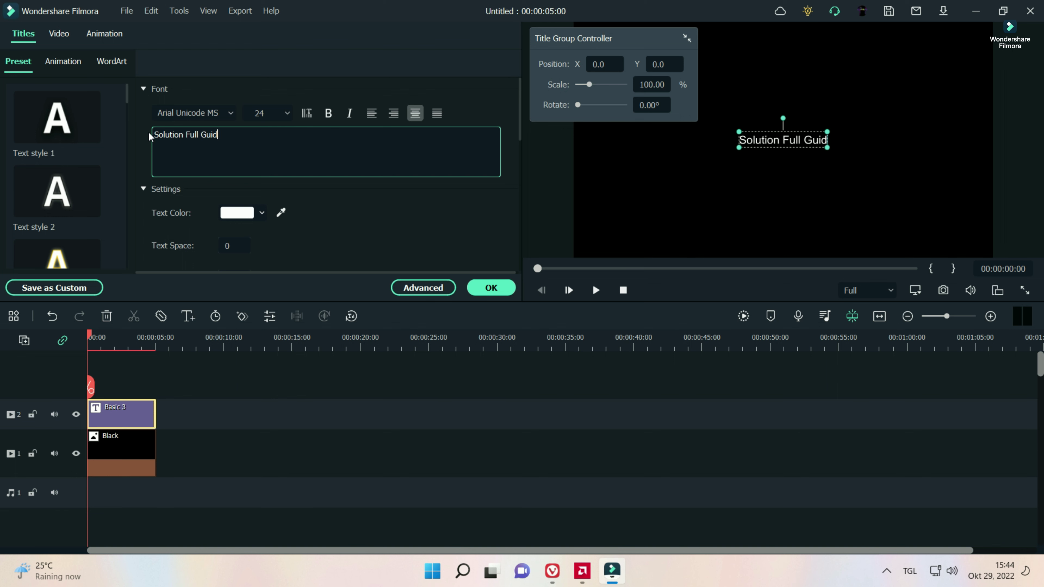